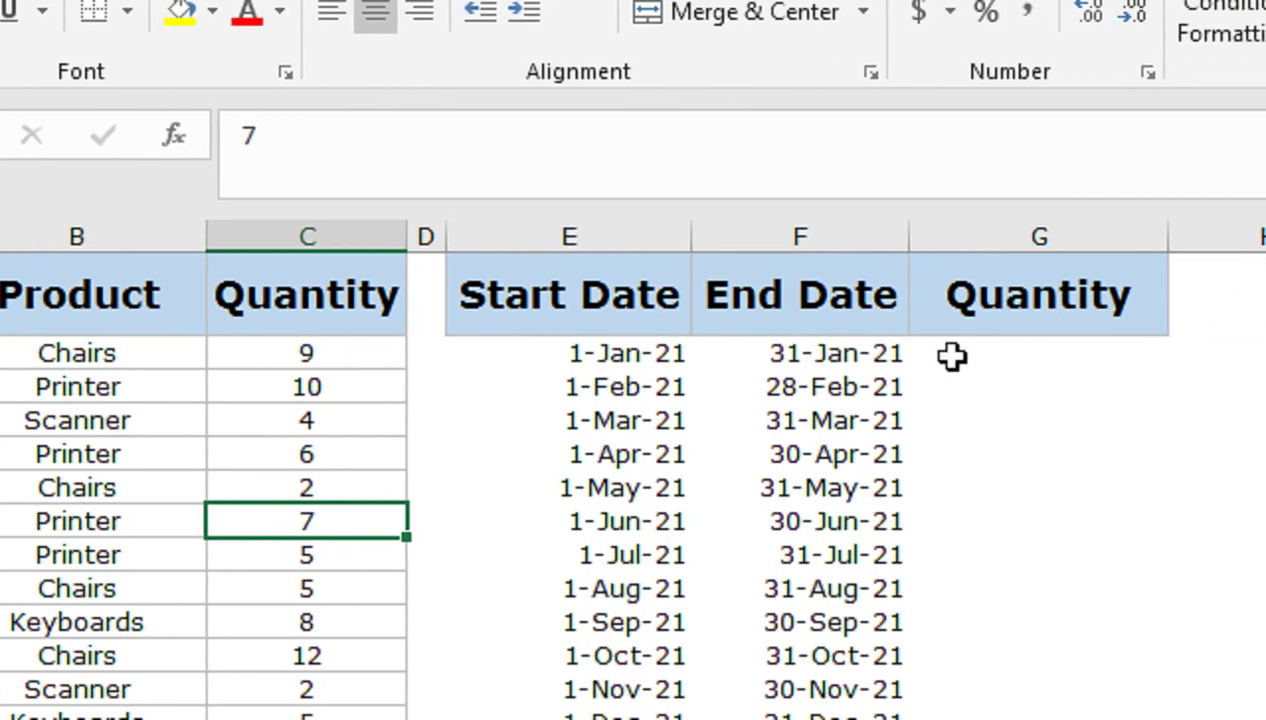
Start a SUMIFS in G2 summing column C, with column A as the first criteria range
{"action": "left_click_drag", "start_coordinate": [951, 357], "coordinate": [947, 553]}
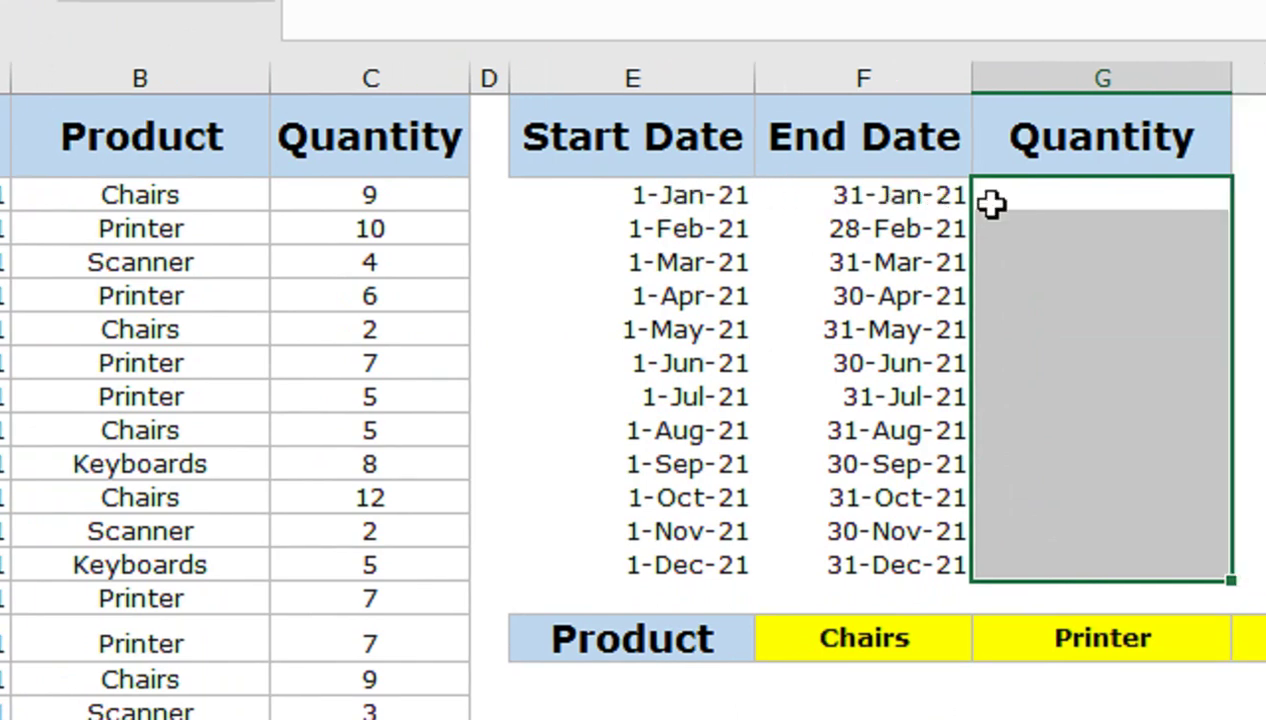
{"action": "left_click", "coordinate": [947, 205]}
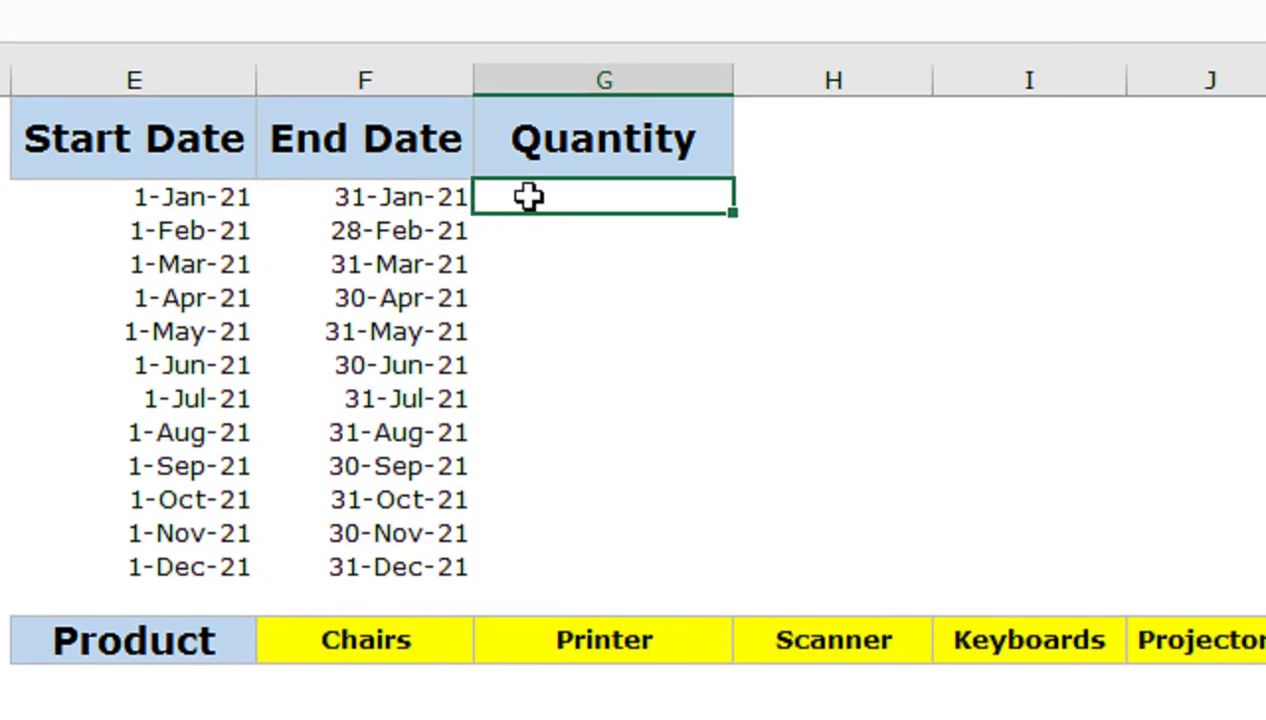
{"action": "type", "text": "=sumi"}
{"action": "key", "text": "Down"}
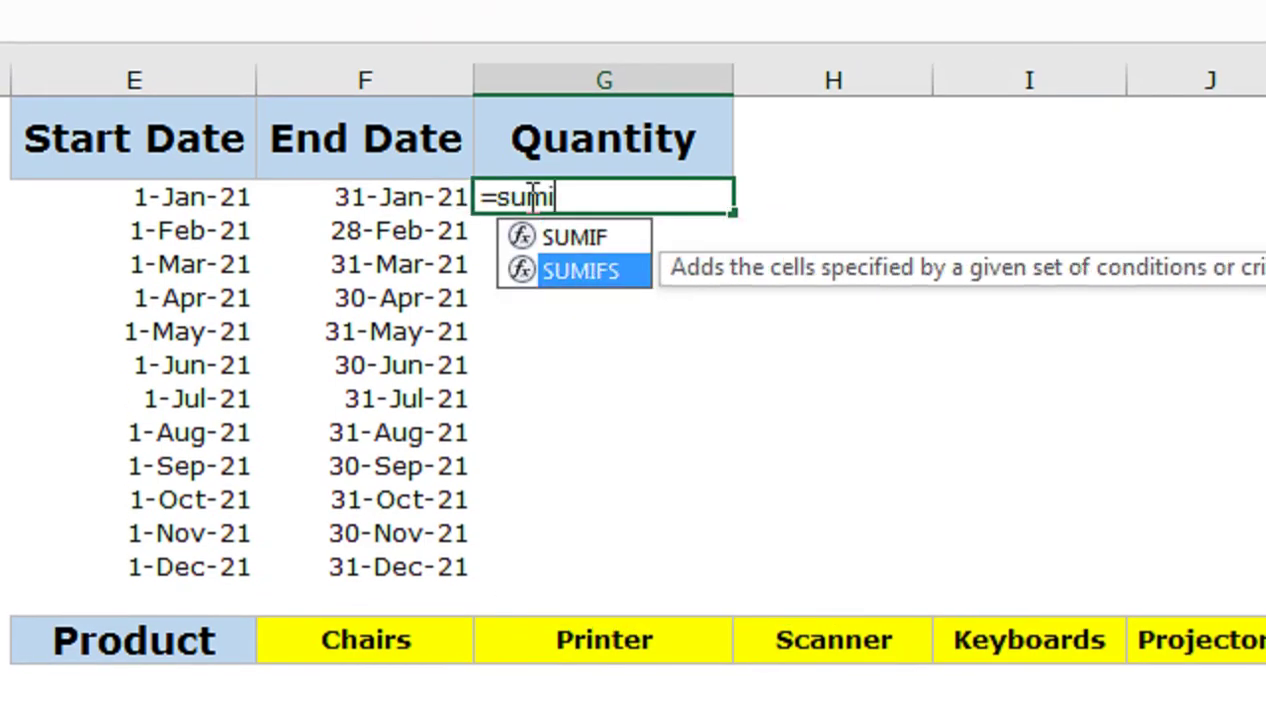
{"action": "key", "text": "Tab"}
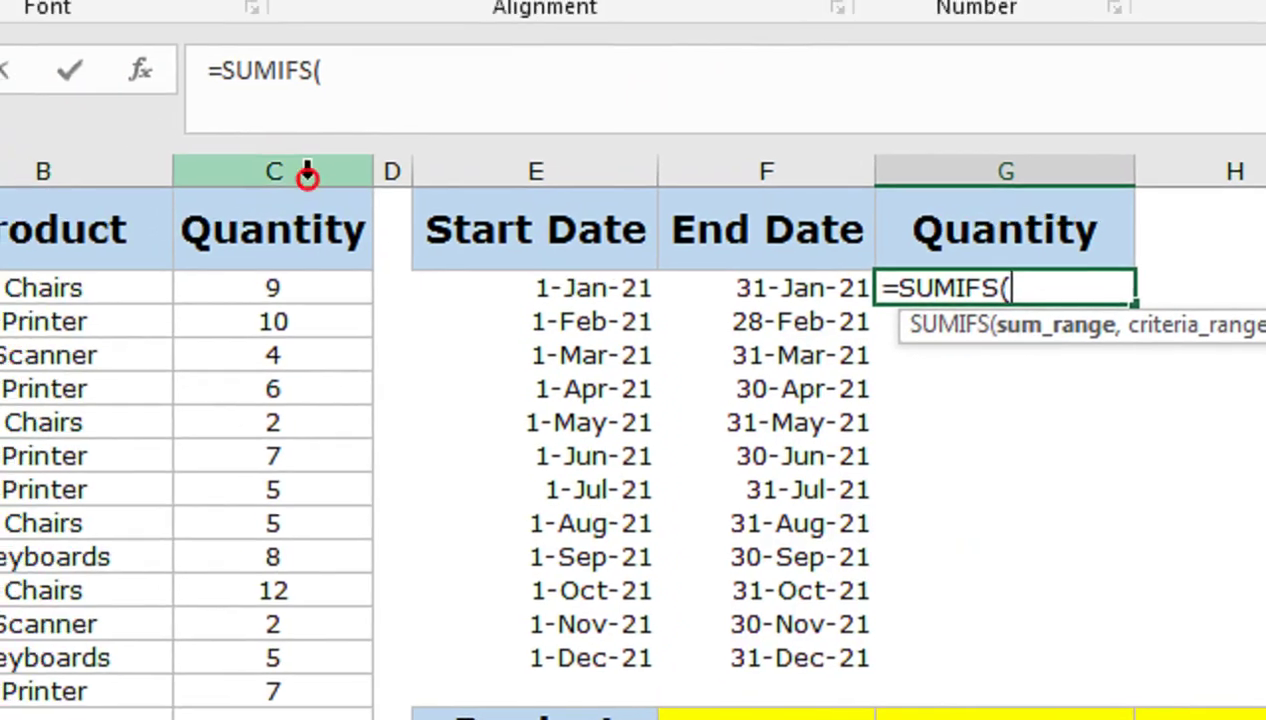
{"action": "left_click", "coordinate": [312, 174]}
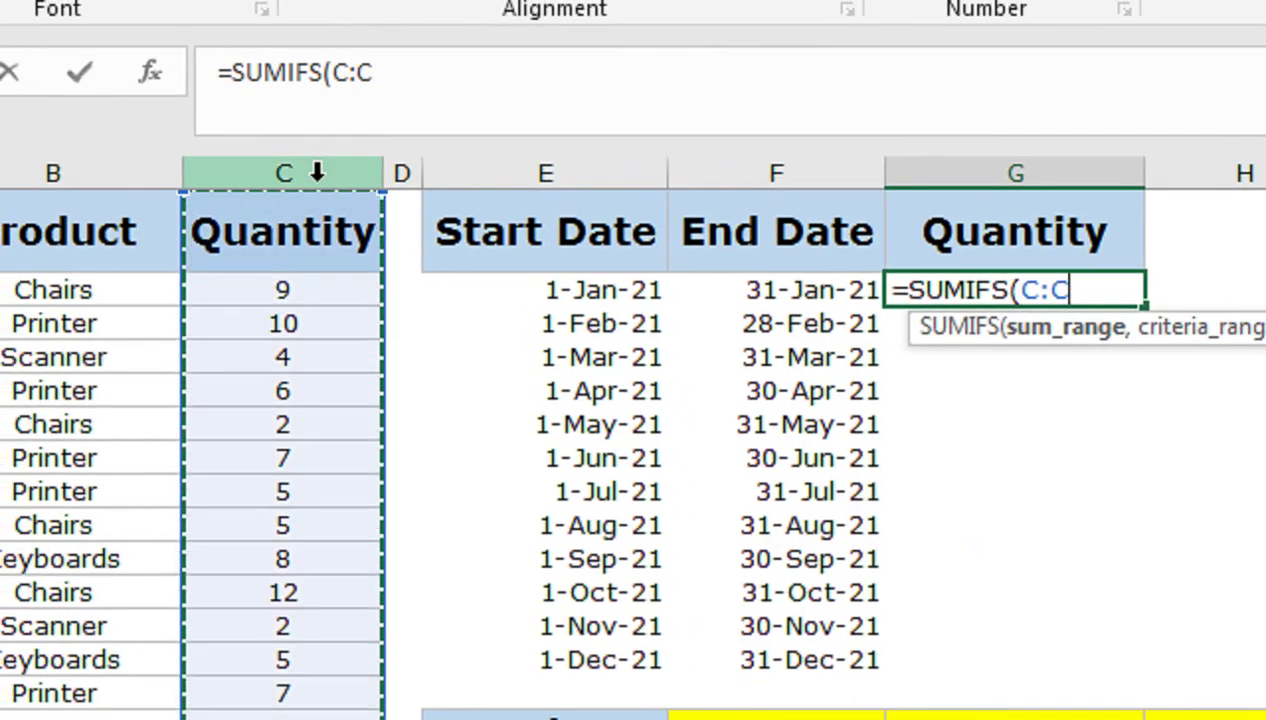
{"action": "type", "text": ","}
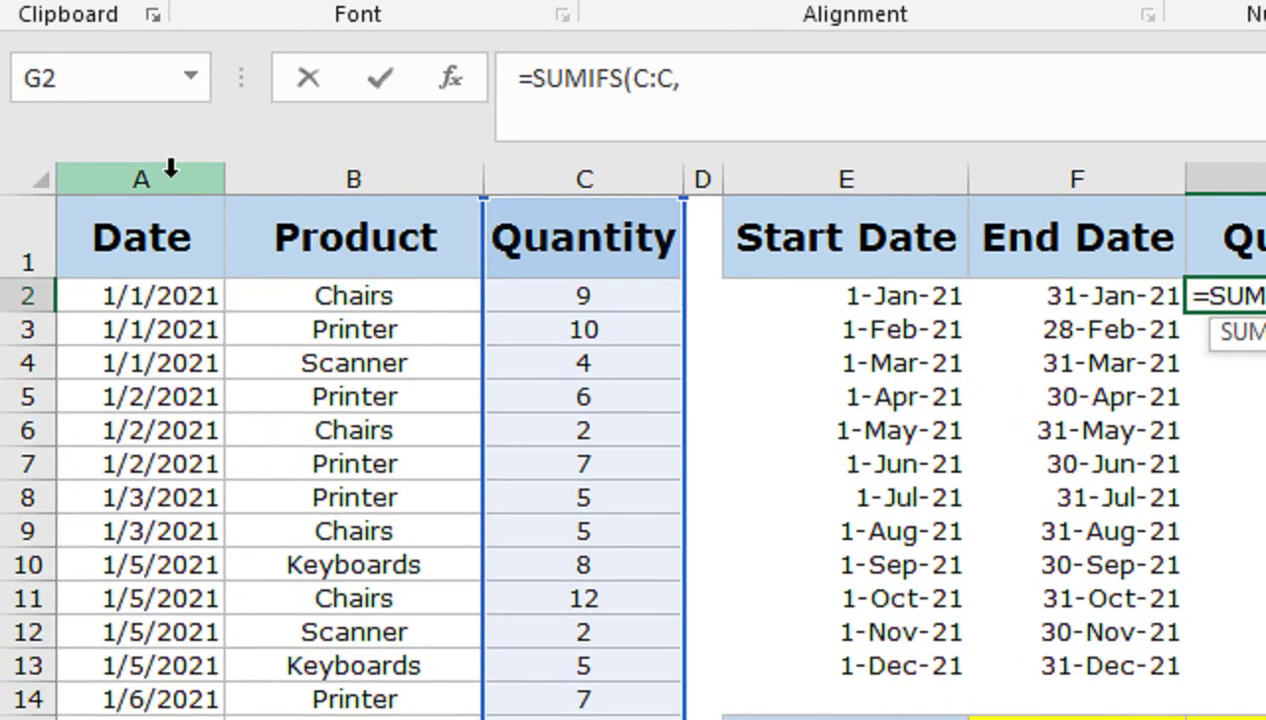
{"action": "left_click", "coordinate": [170, 174]}
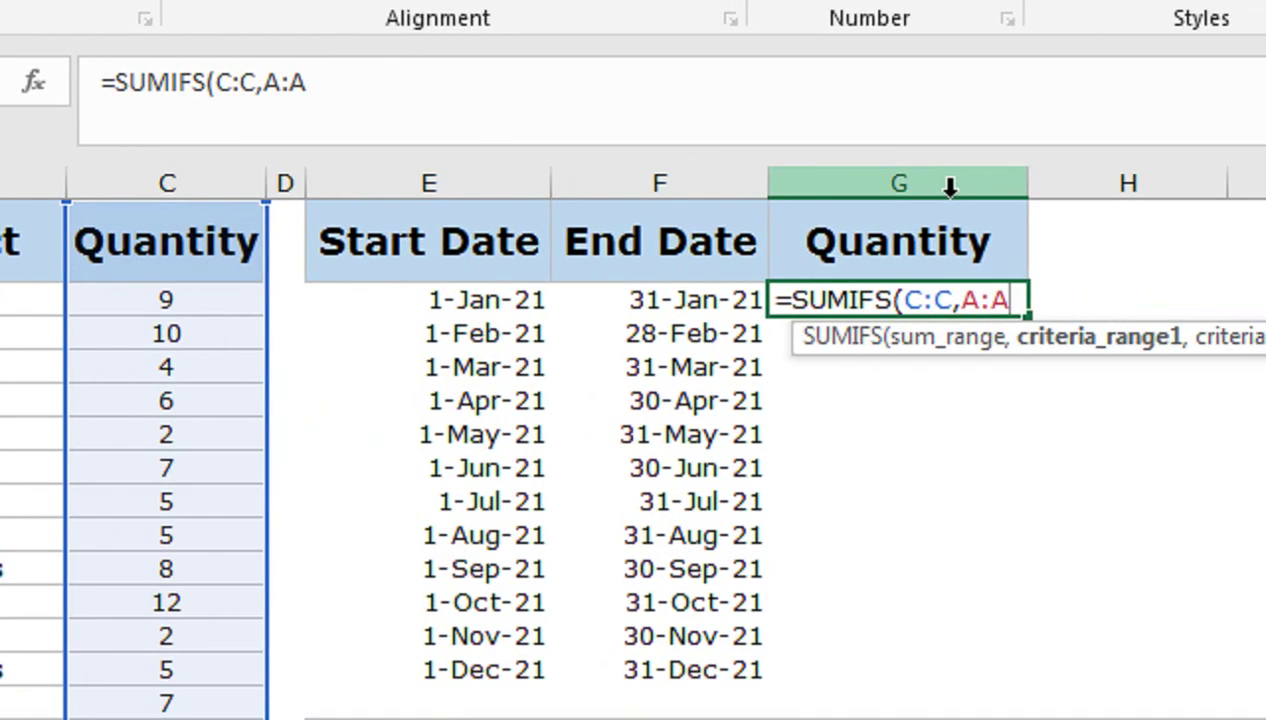
{"action": "type", "text": ",\">=\"&"}
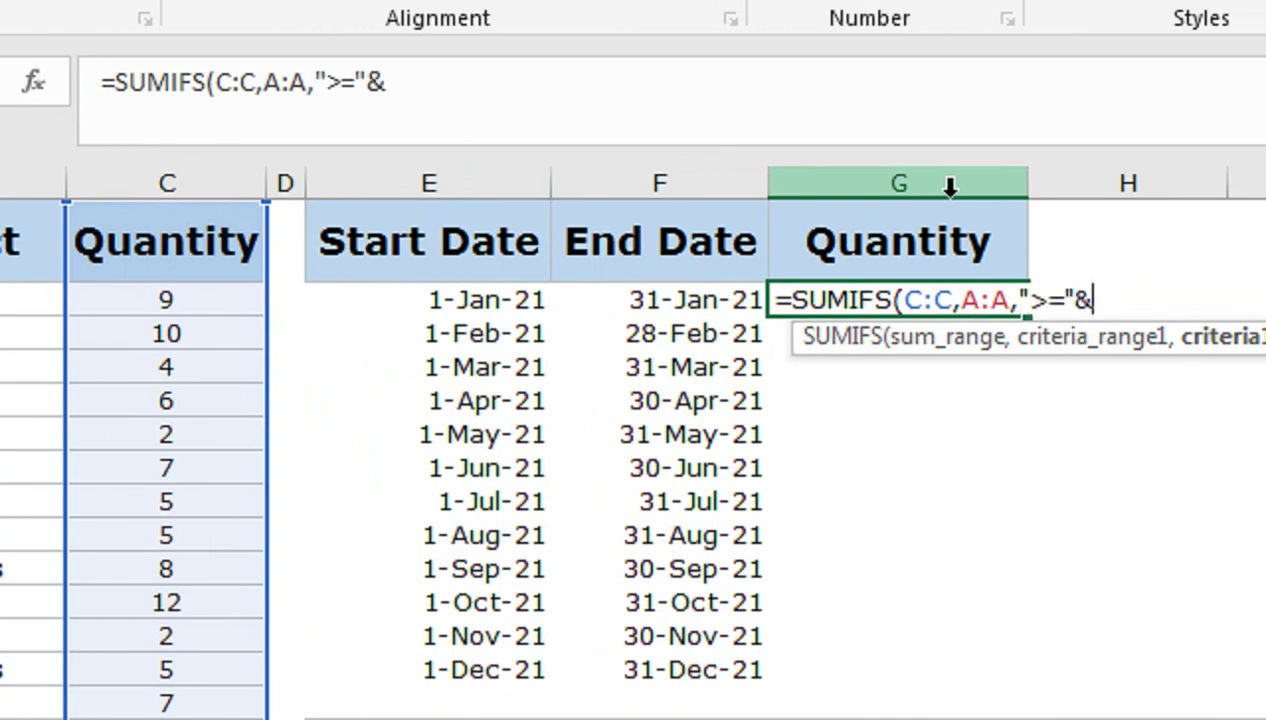
Bound column A dates between E2 and F2 and commit, returning 397 for January
{"action": "left_click", "coordinate": [481, 332]}
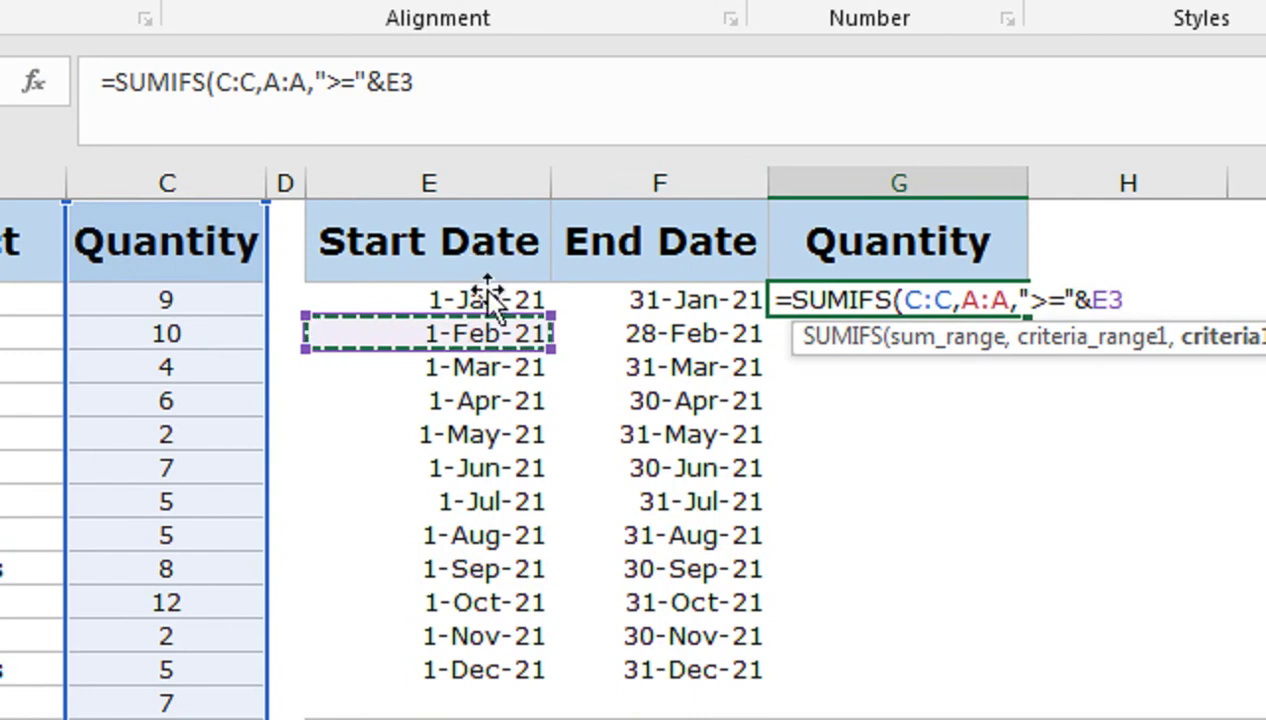
{"action": "left_click", "coordinate": [487, 297]}
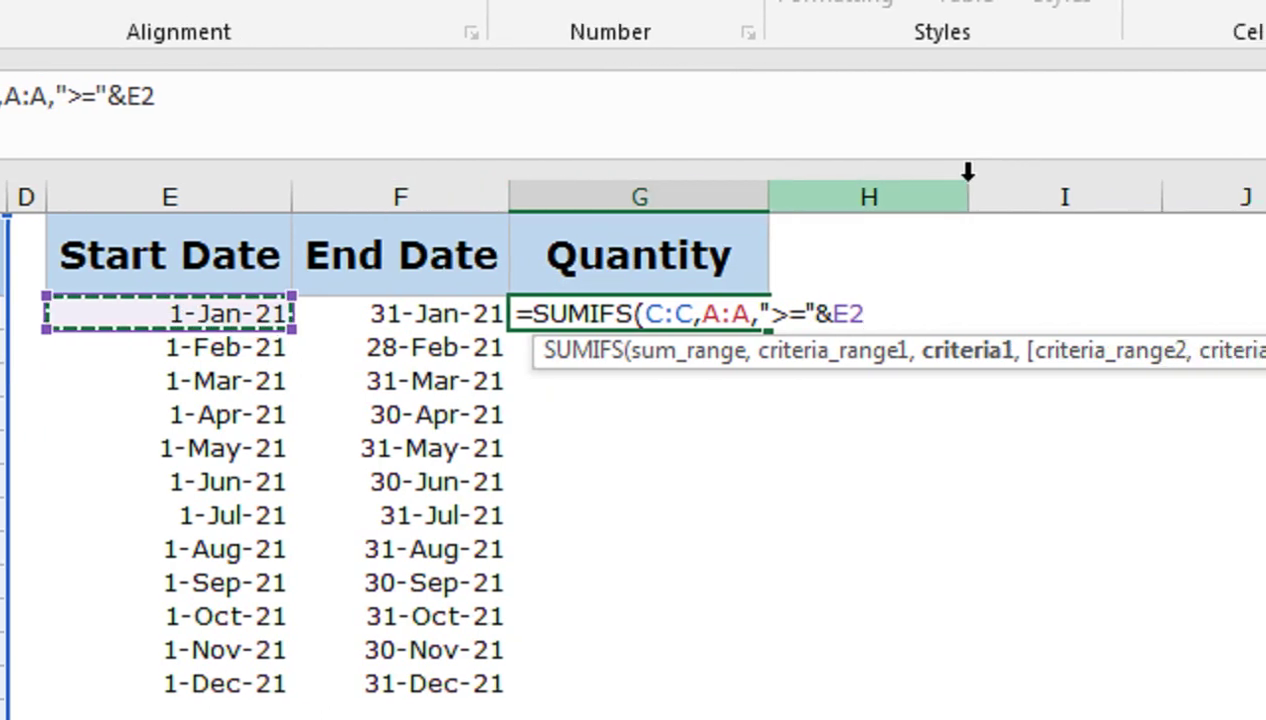
{"action": "type", "text": ","}
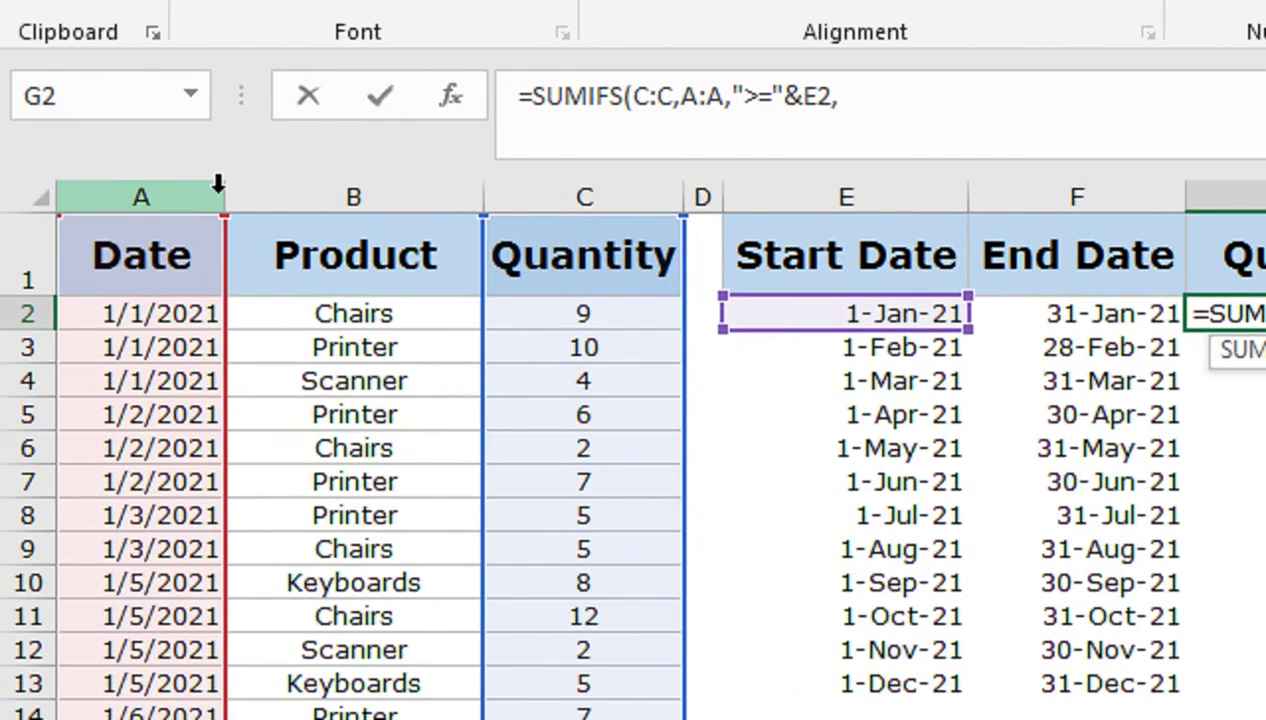
{"action": "left_click", "coordinate": [217, 183]}
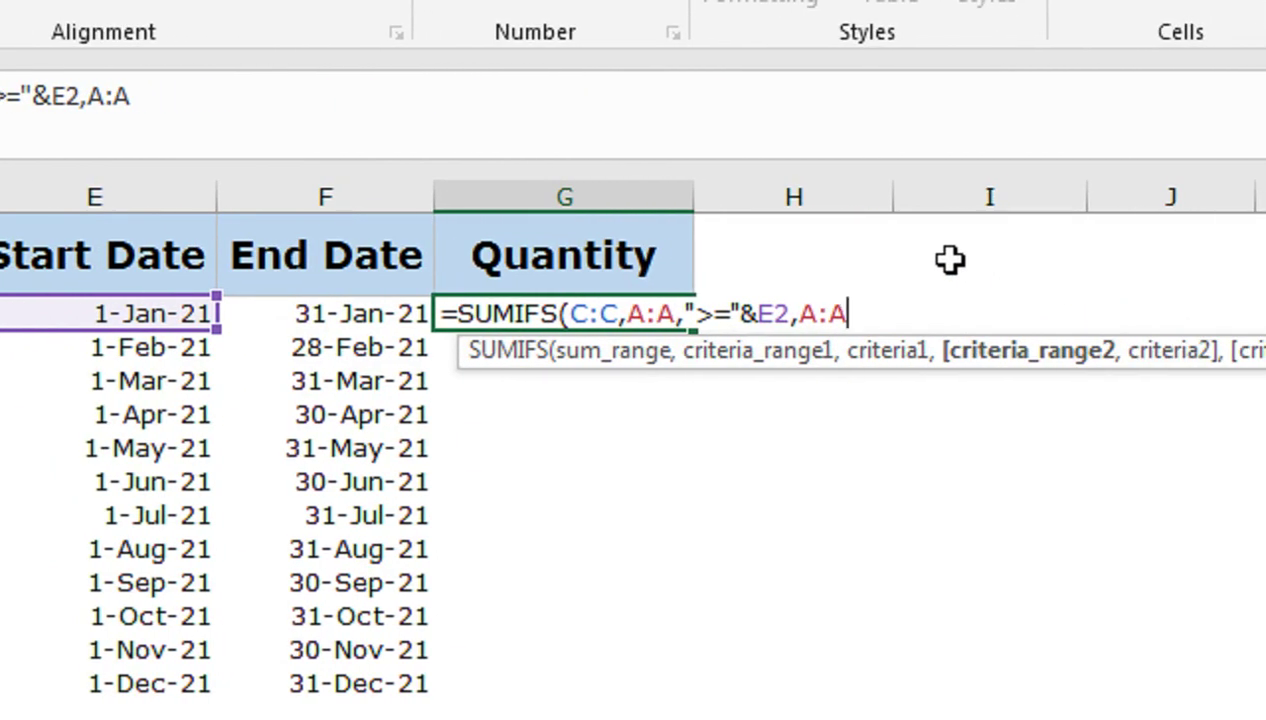
{"action": "type", "text": ",\"<=\"&"}
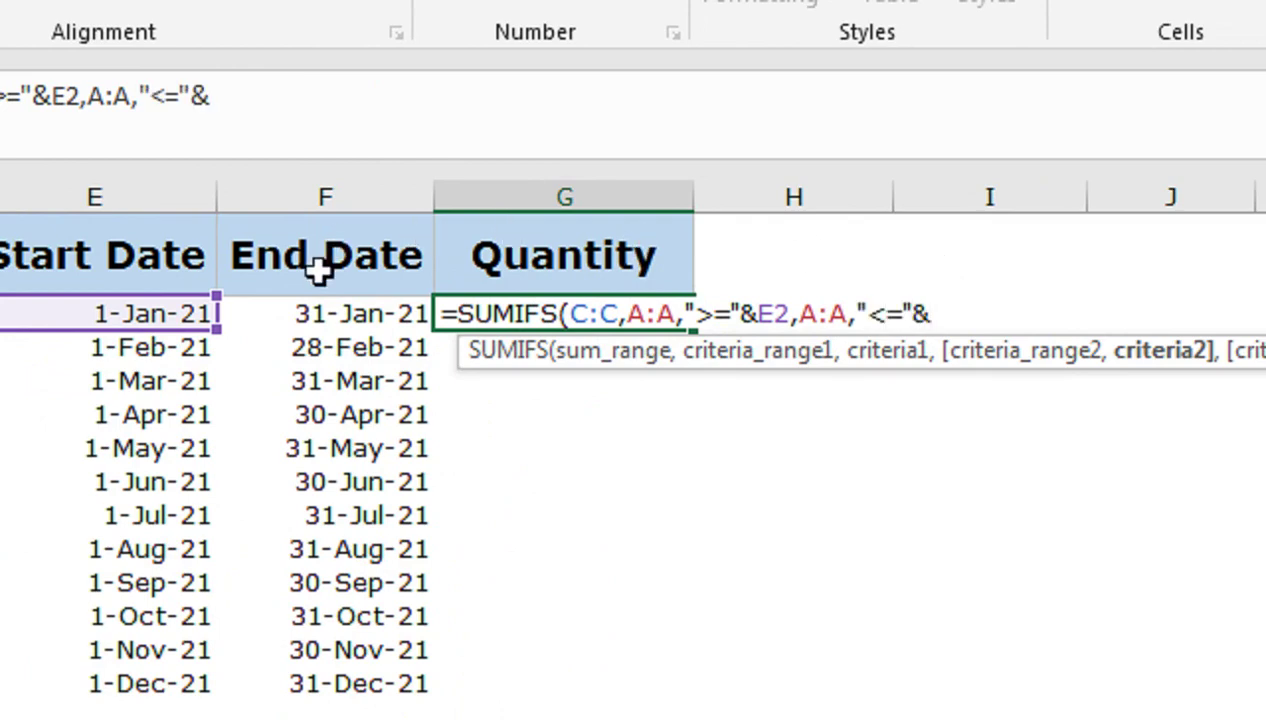
{"action": "left_click", "coordinate": [328, 312]}
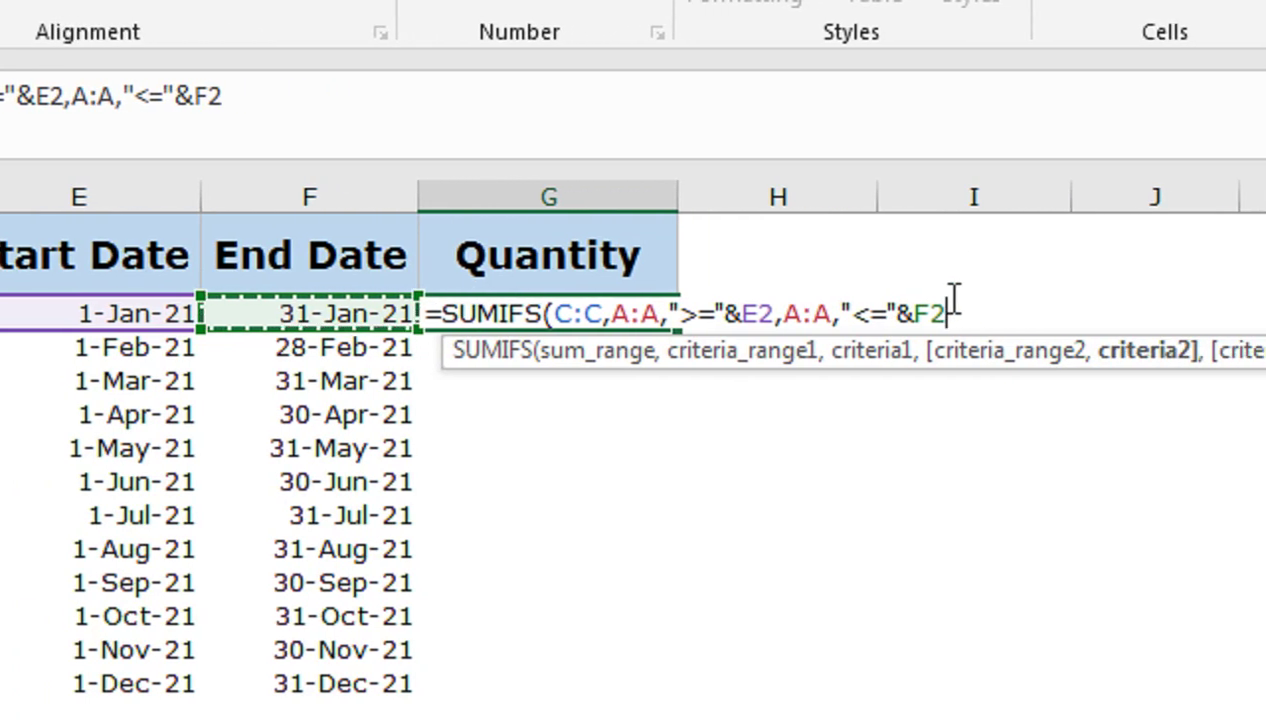
{"action": "type", "text": ")"}
{"action": "key", "text": "Return"}
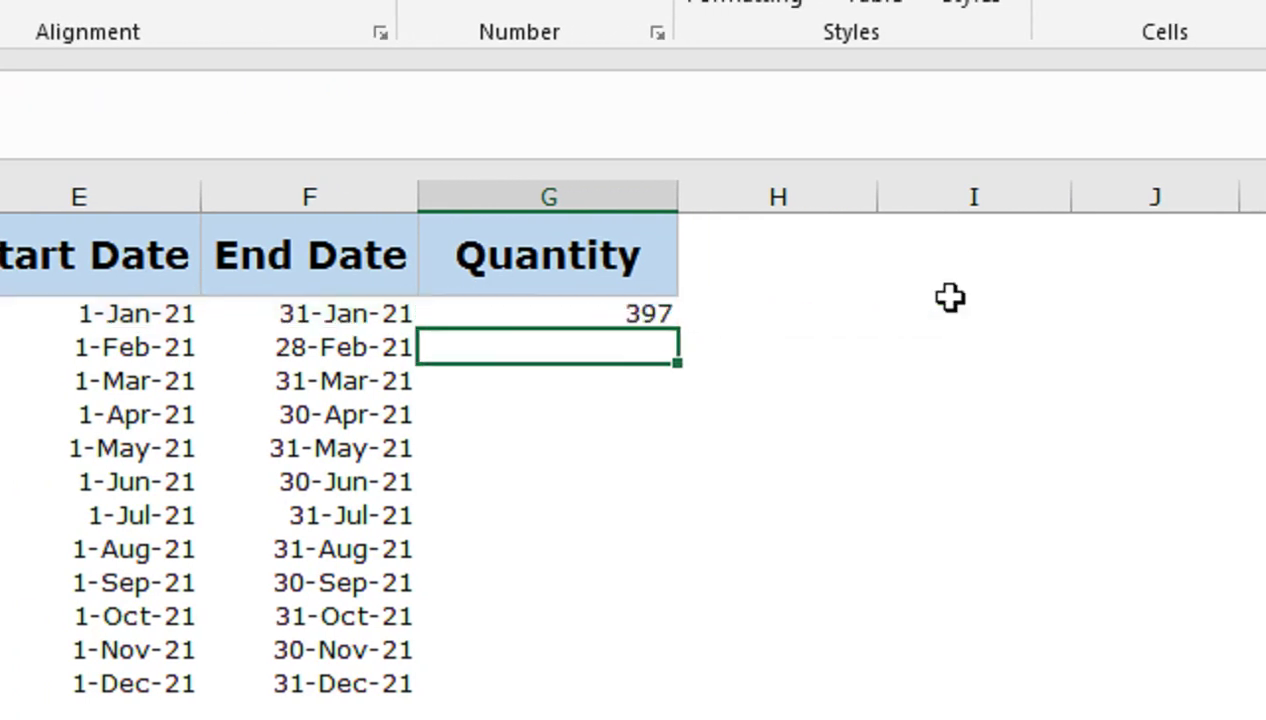
Fill the G2 formula down to G13 and add a check =SUM(G2:G13) in H6, giving 5664
{"action": "left_click", "coordinate": [562, 308]}
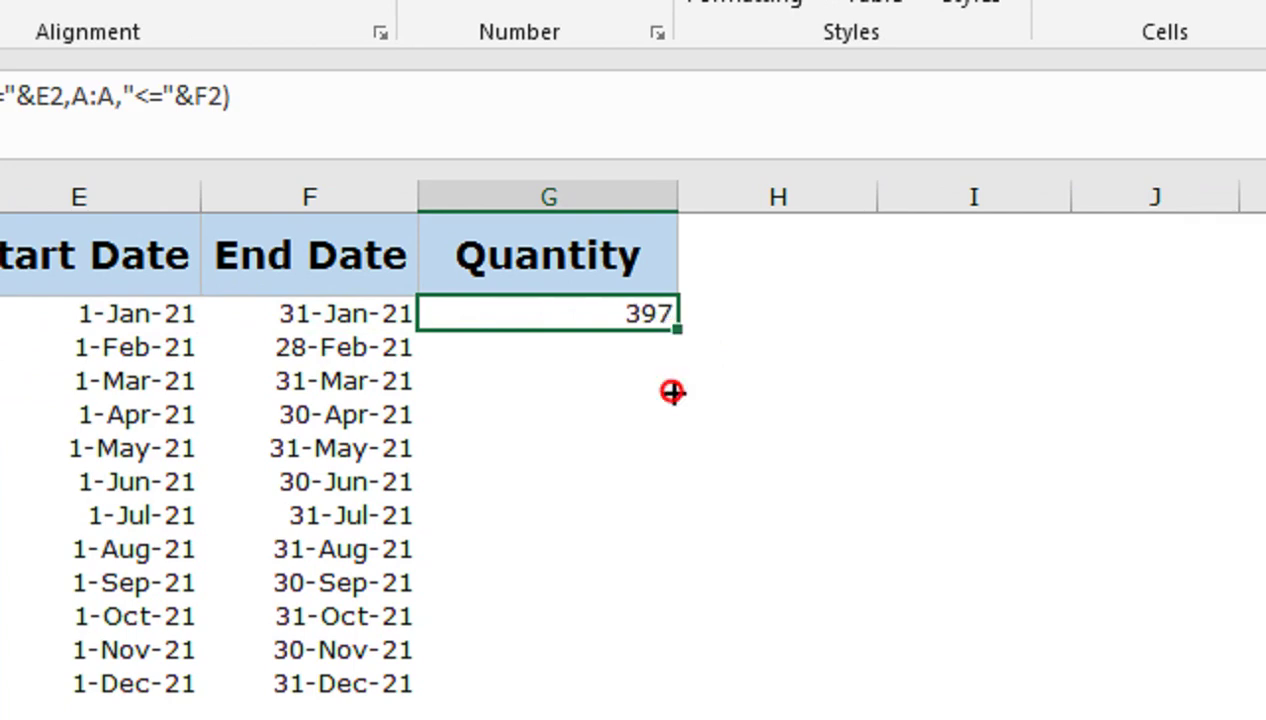
{"action": "left_click_drag", "start_coordinate": [672, 392], "coordinate": [672, 688]}
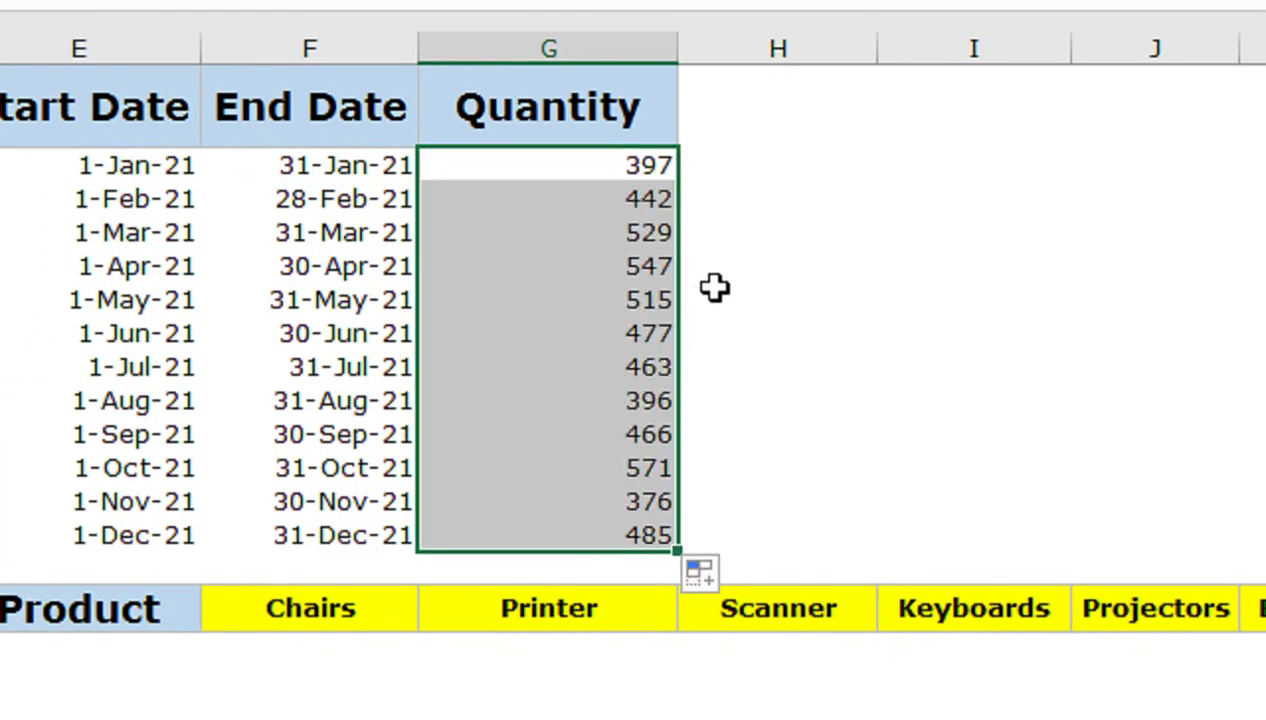
{"action": "left_click", "coordinate": [837, 291]}
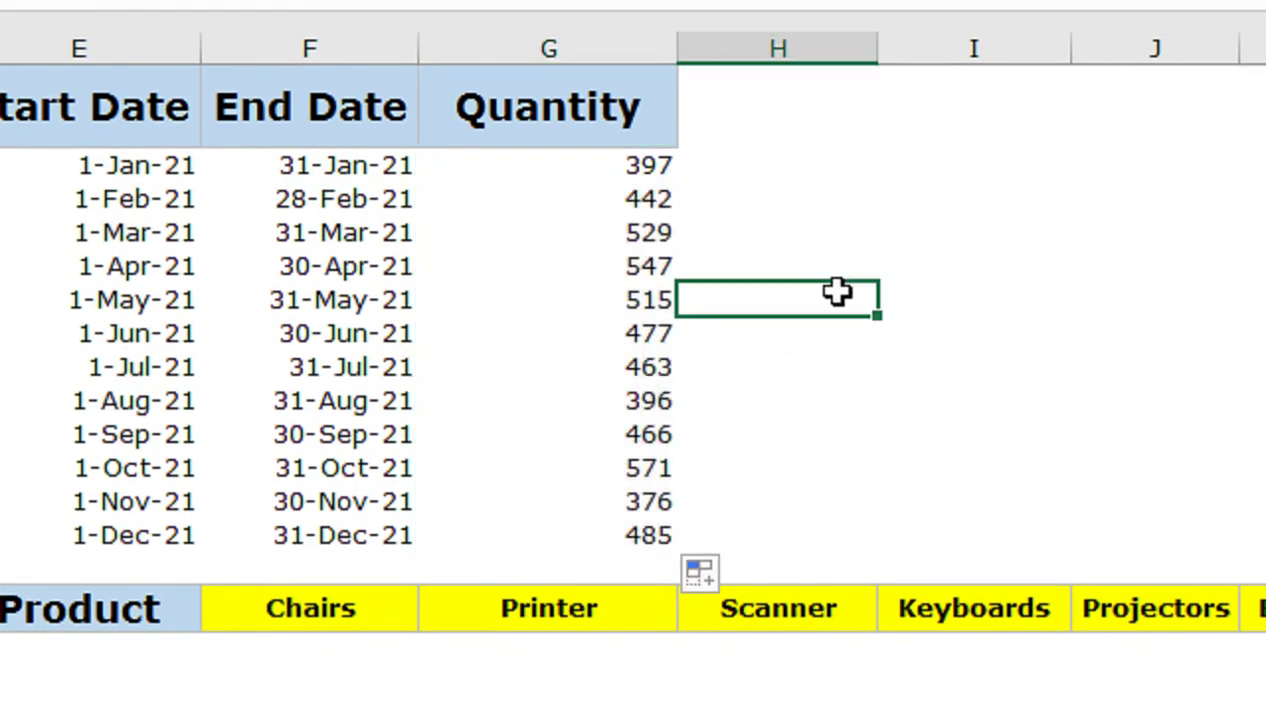
{"action": "type", "text": "=sum"}
{"action": "key", "text": "Tab"}
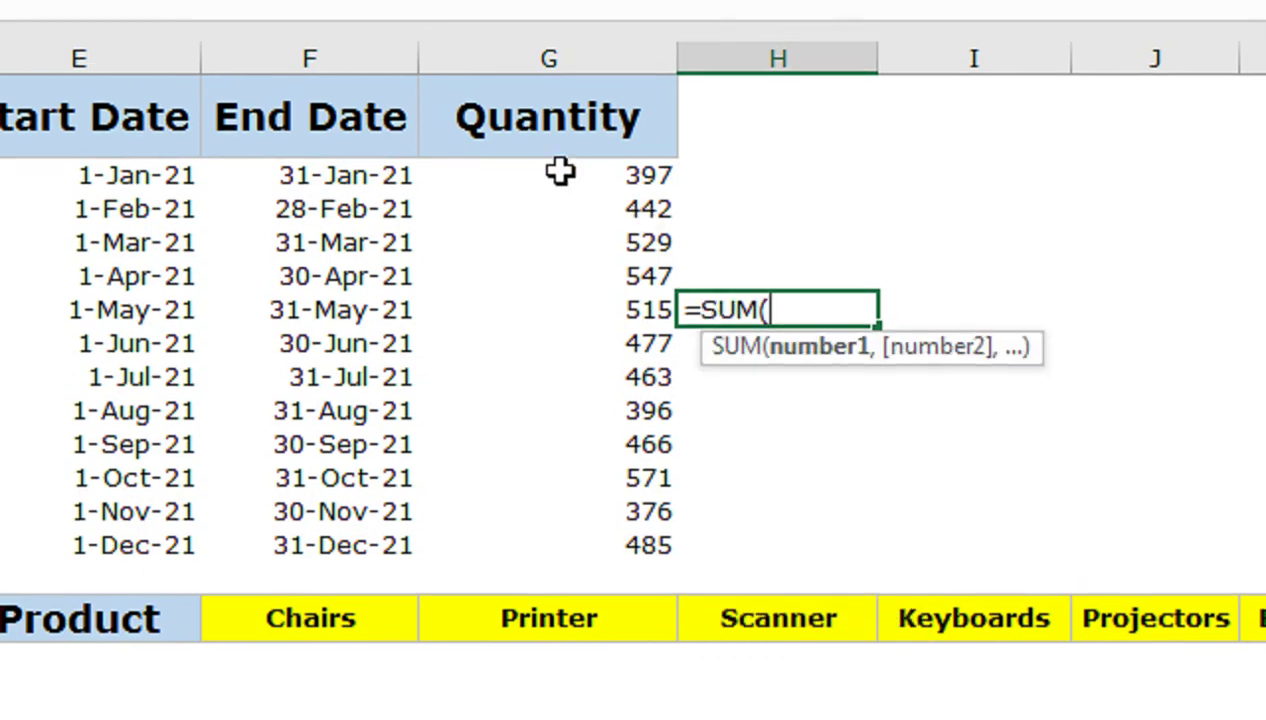
{"action": "left_click_drag", "start_coordinate": [560, 172], "coordinate": [532, 540]}
{"action": "type", "text": ")"}
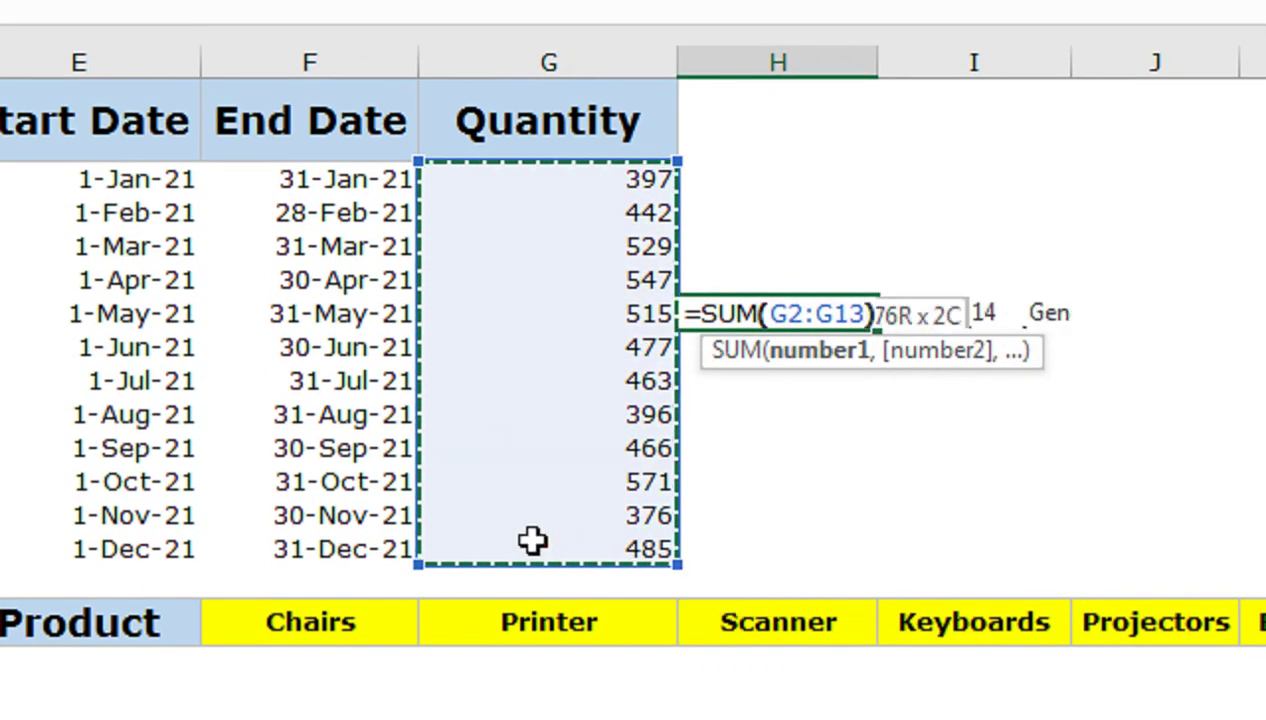
{"action": "key", "text": "Return"}
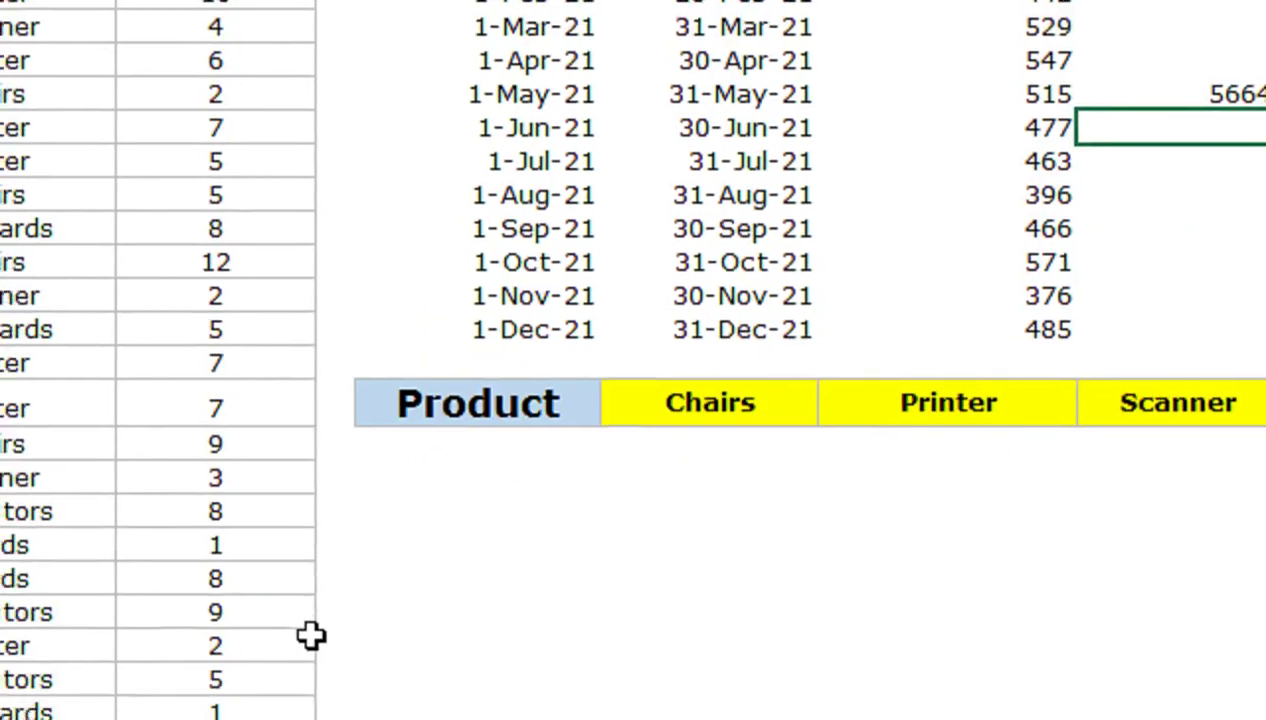
Confirm against an AutoSum of the Quantity column (5,664), then undo it and clear the H6 check
{"action": "left_click", "coordinate": [316, 510]}
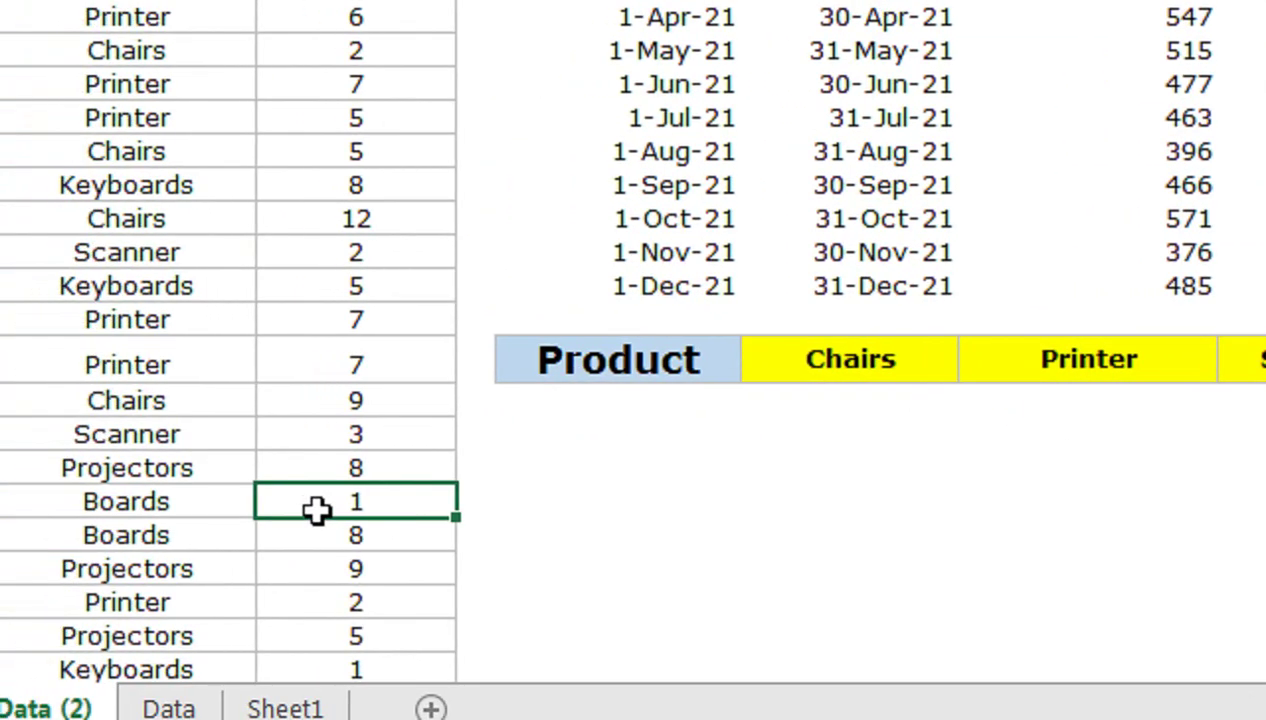
{"action": "key", "text": "ctrl+Down"}
{"action": "key", "text": "Down"}
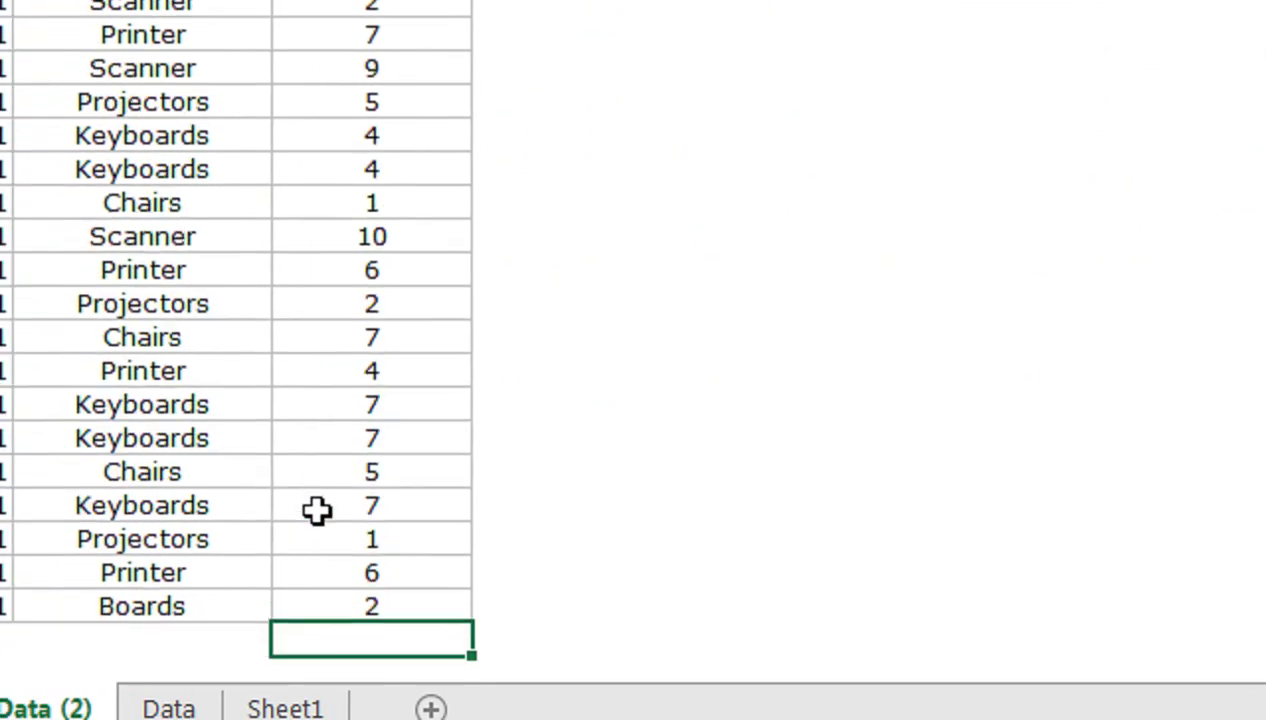
{"action": "key", "text": "alt+equal"}
{"action": "key", "text": "Return"}
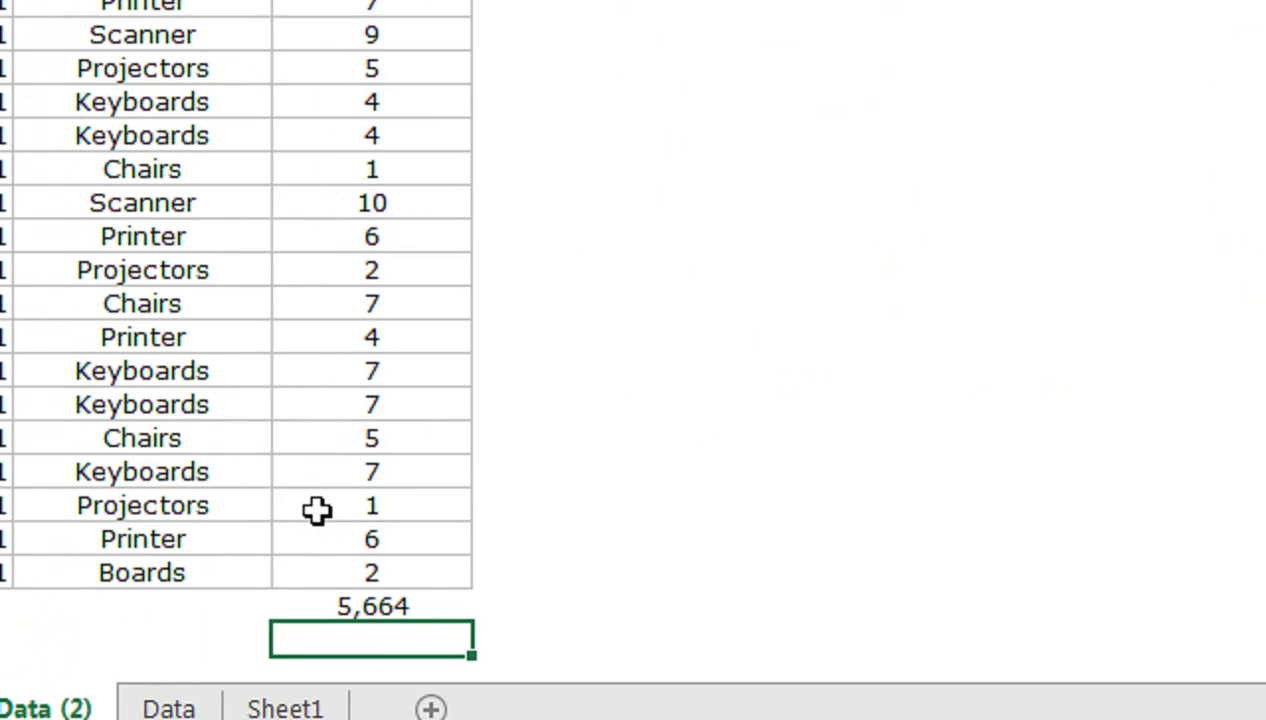
{"action": "key", "text": "ctrl+z"}
{"action": "key", "text": "Up"}
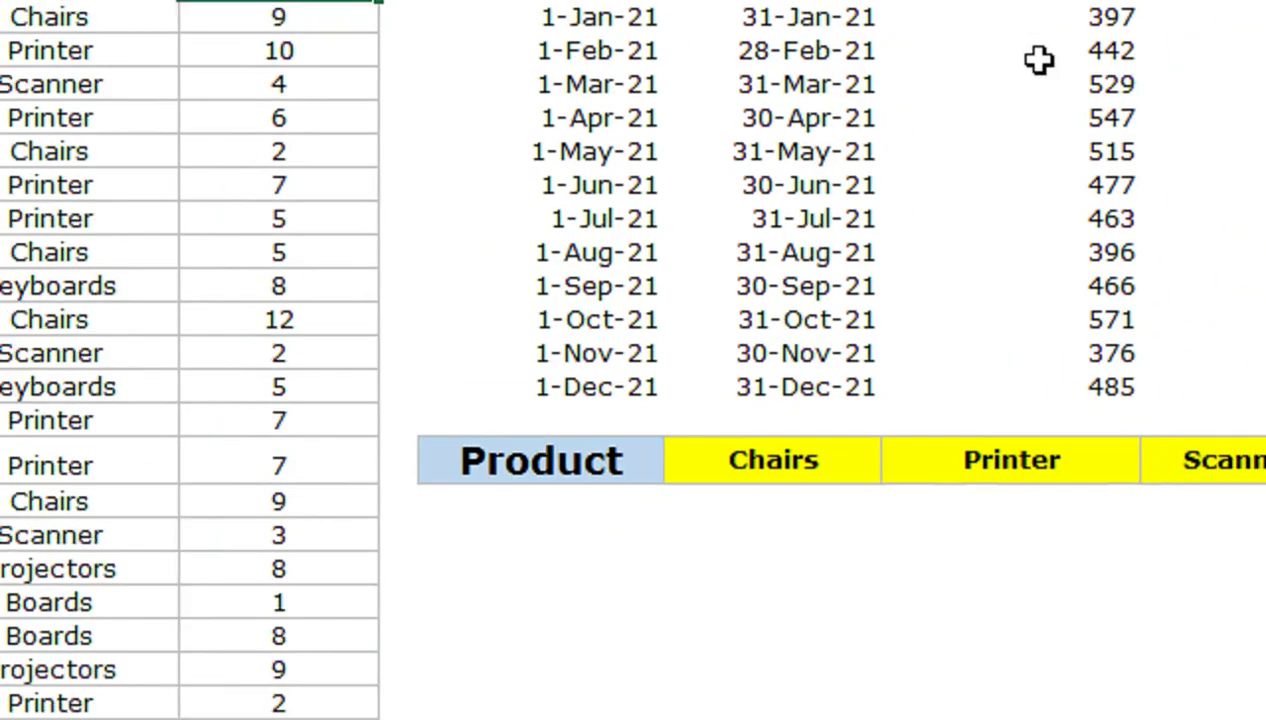
{"action": "left_click", "coordinate": [1051, 237]}
{"action": "type", "text": "5664"}
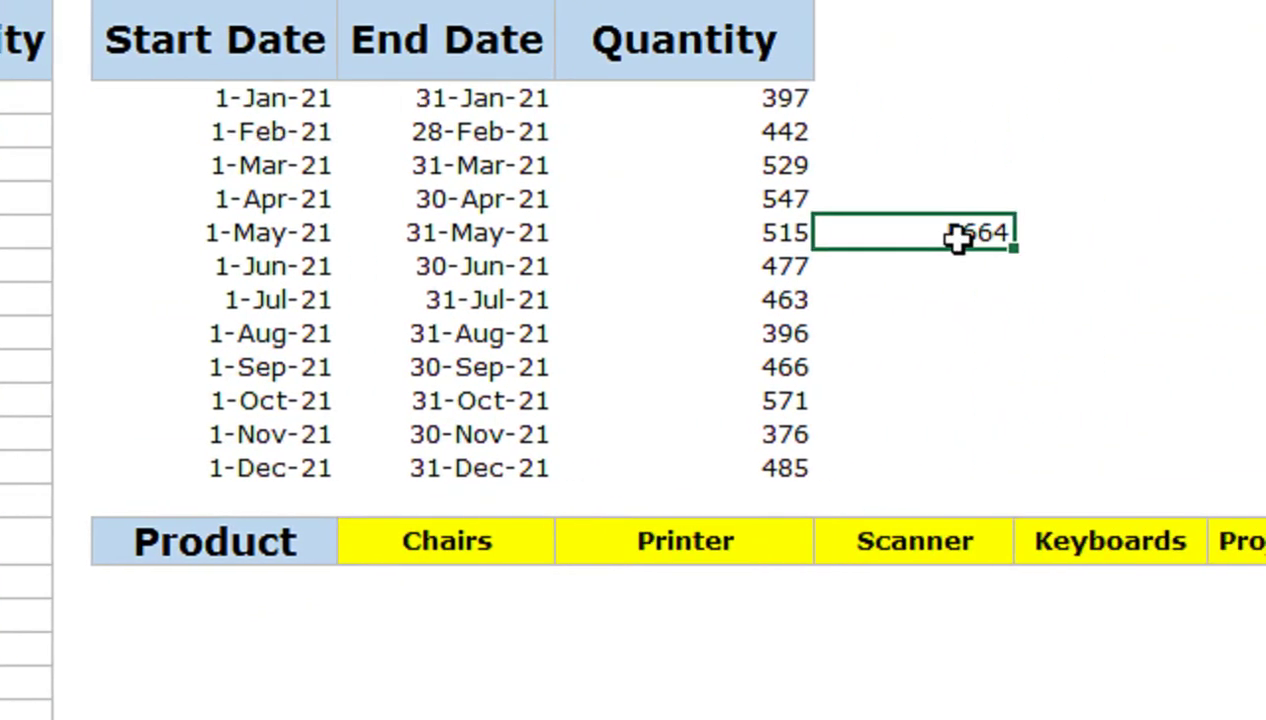
{"action": "key", "text": "Delete"}
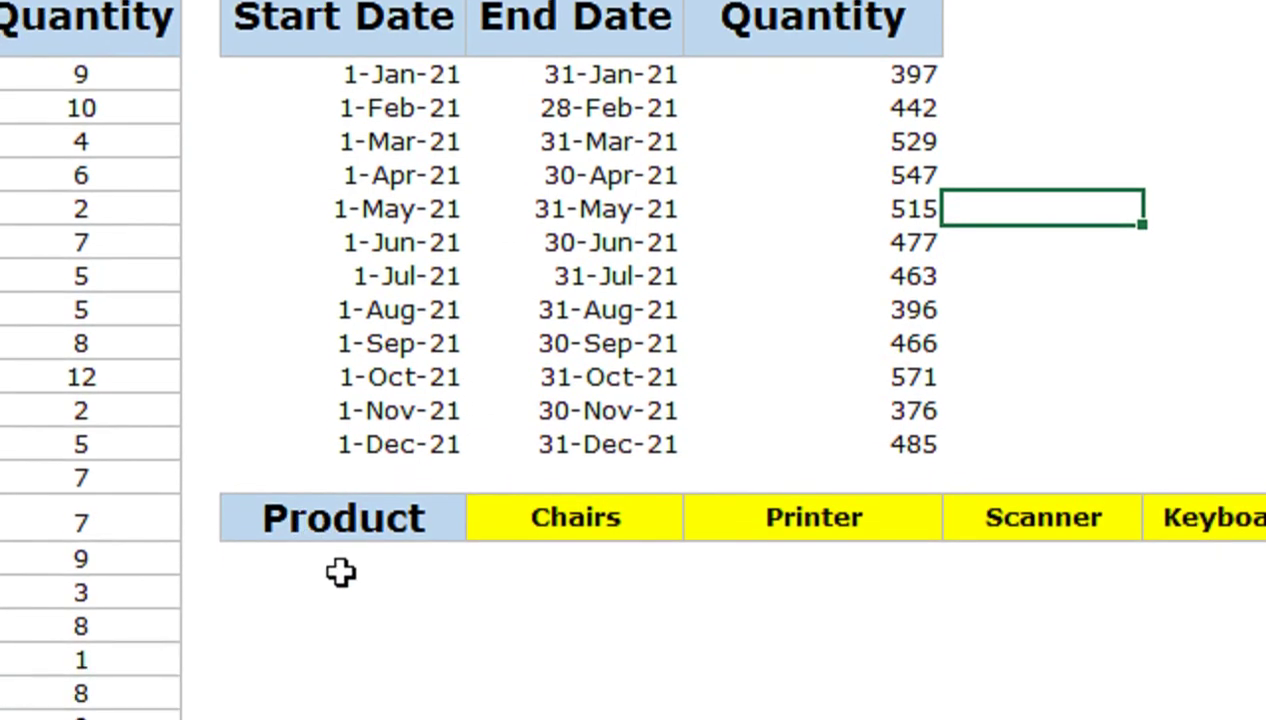
Begin =SUMIFS($C:$C,$B:$B,F$15 in the cell under the Chairs header
{"action": "left_click", "coordinate": [341, 568]}
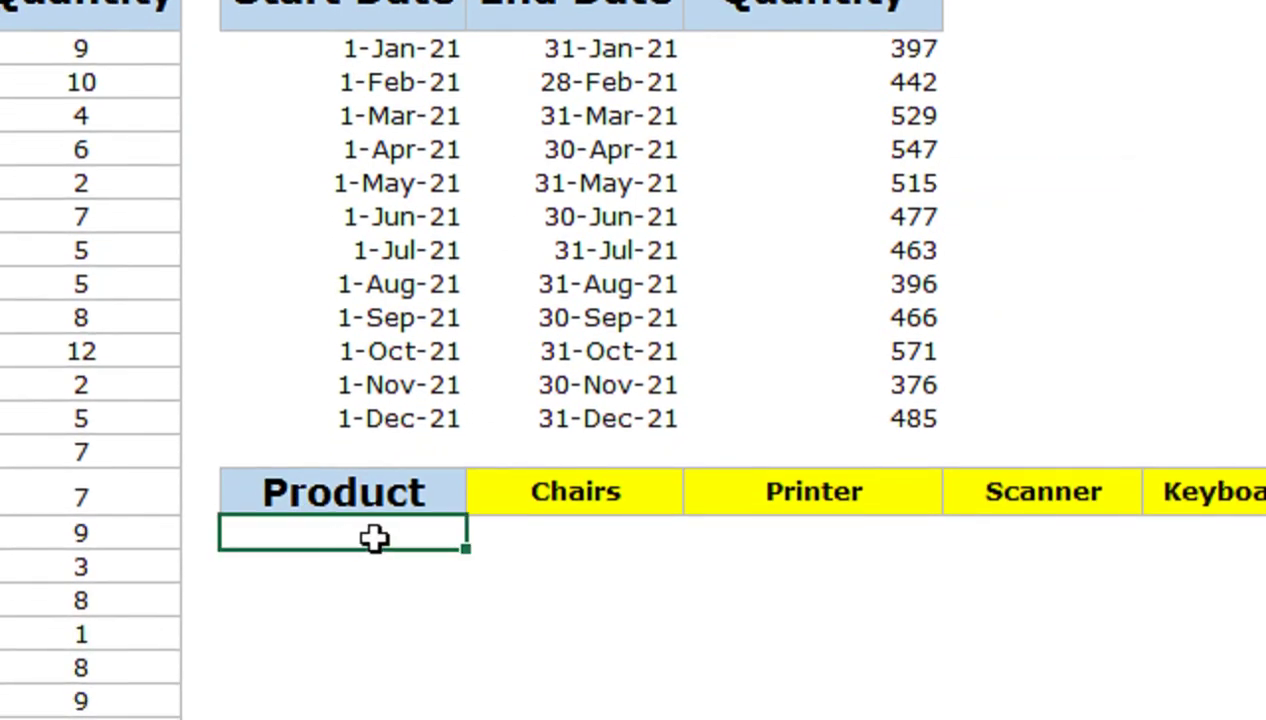
{"action": "left_click", "coordinate": [543, 533]}
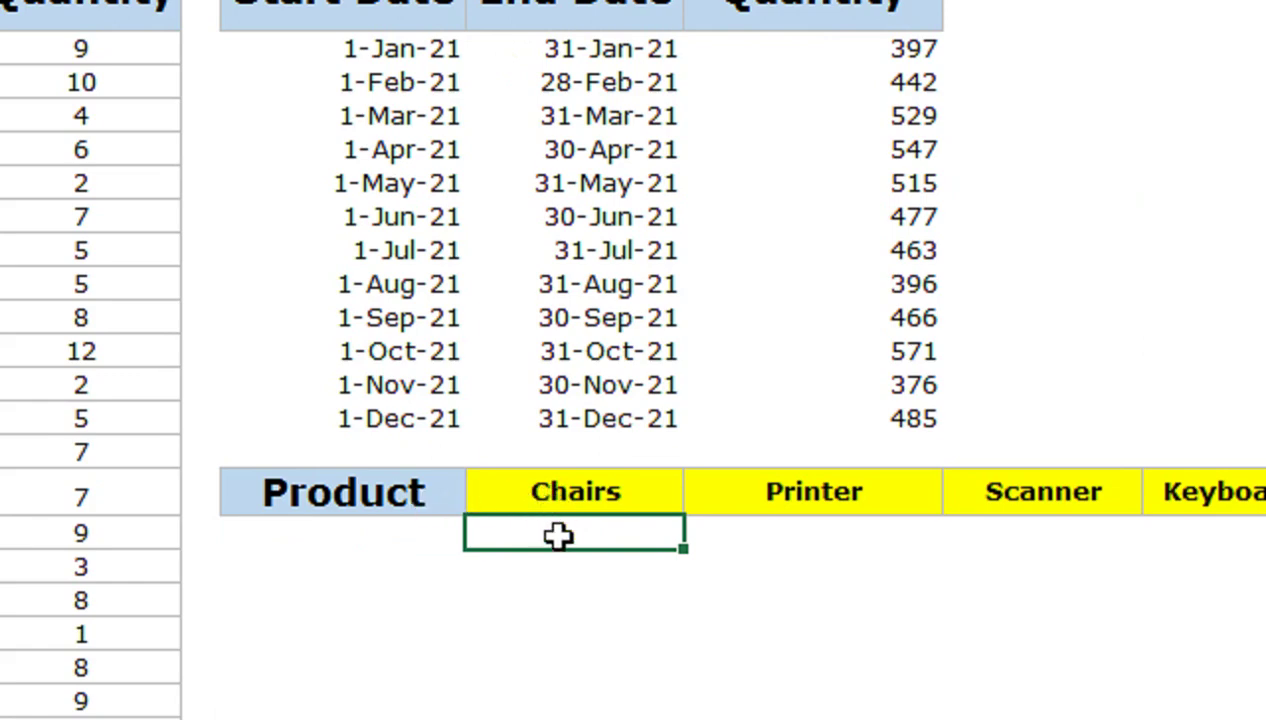
{"action": "type", "text": "=sumif"}
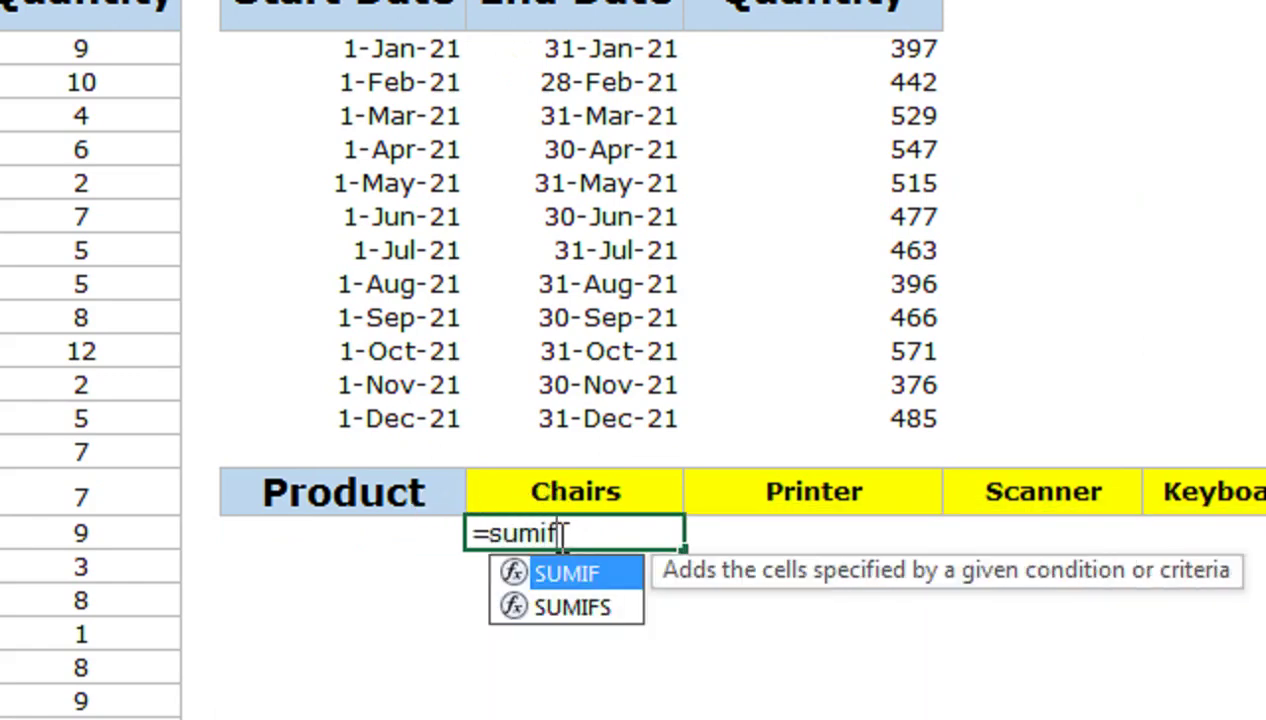
{"action": "type", "text": "s"}
{"action": "key", "text": "Tab"}
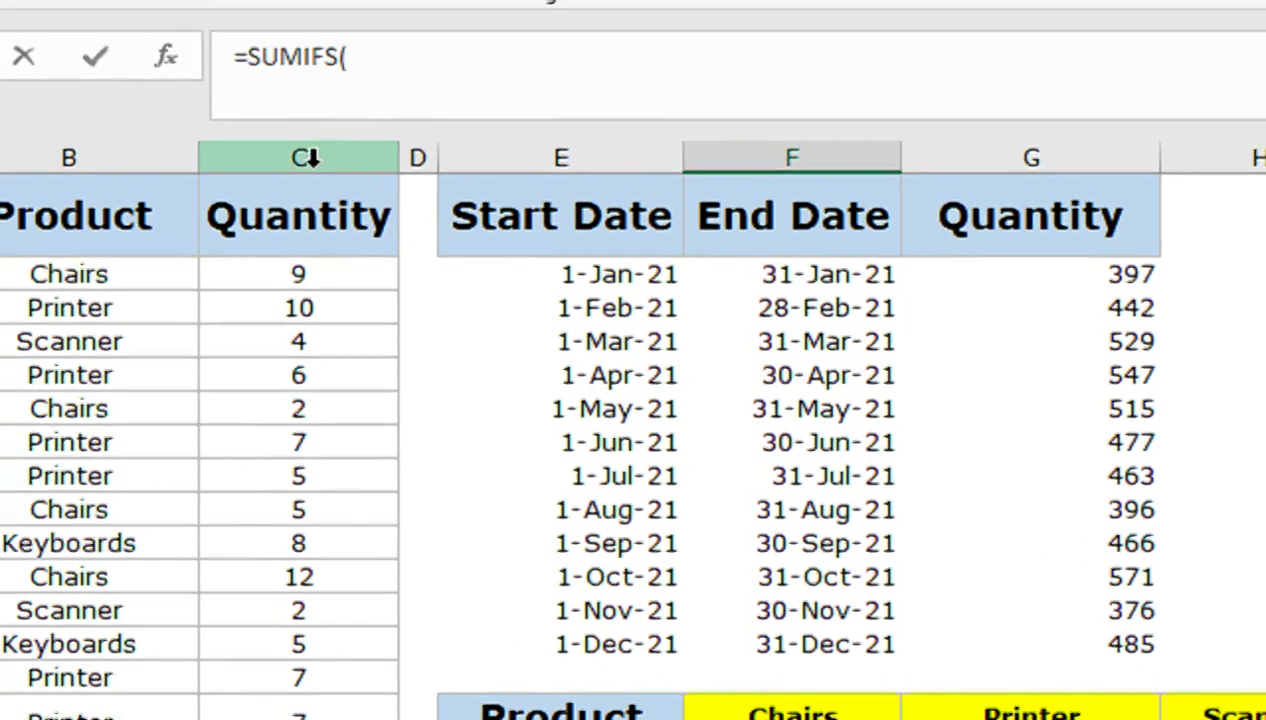
{"action": "left_click", "coordinate": [310, 157]}
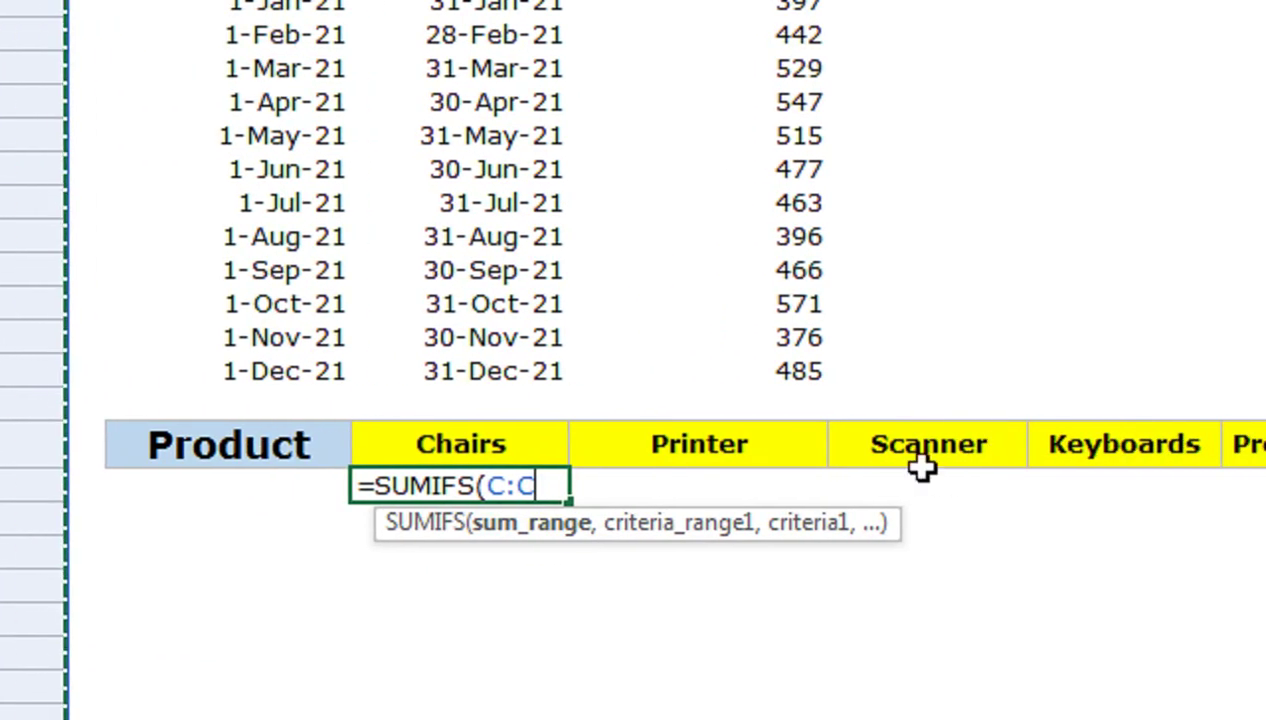
{"action": "key", "text": "F4"}
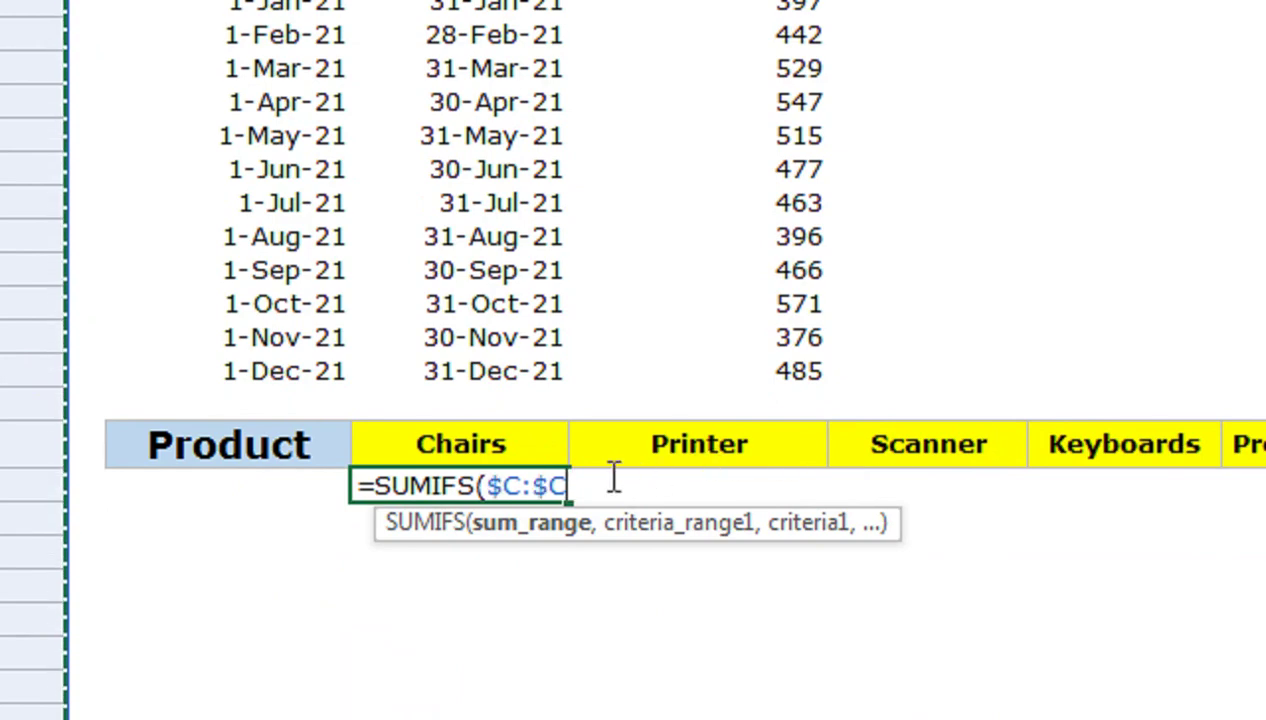
{"action": "type", "text": ","}
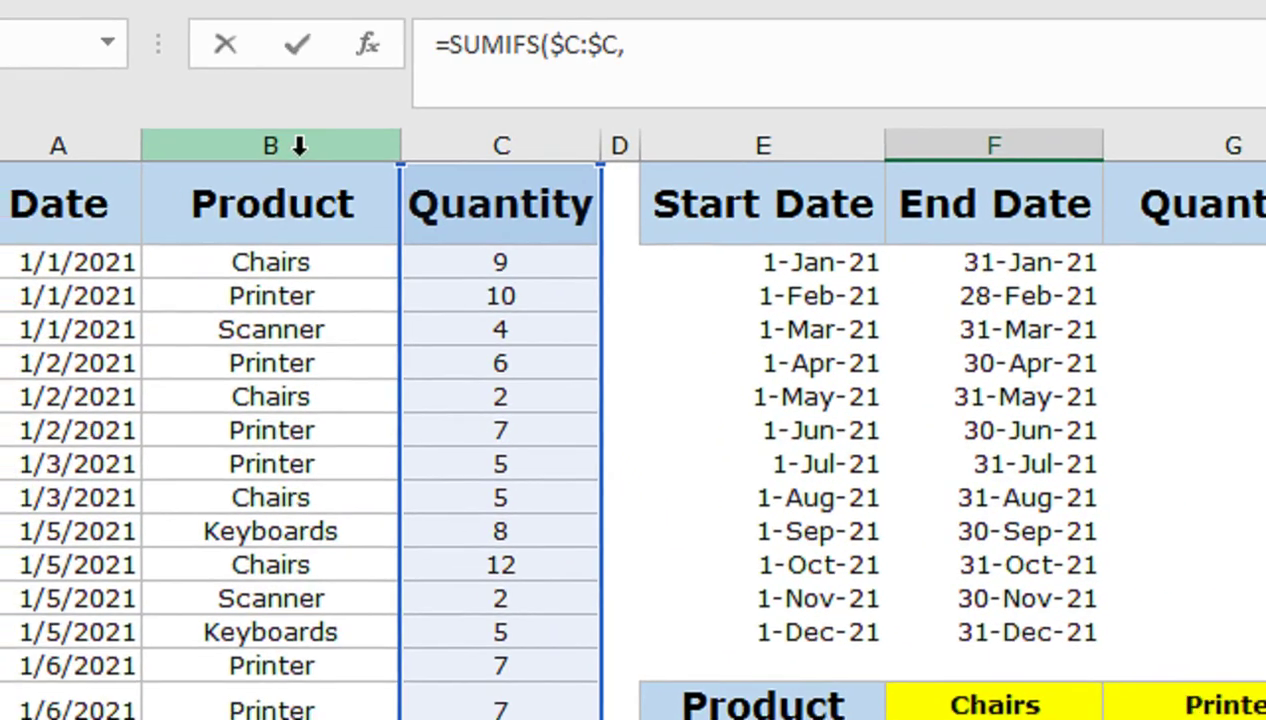
{"action": "left_click", "coordinate": [298, 146]}
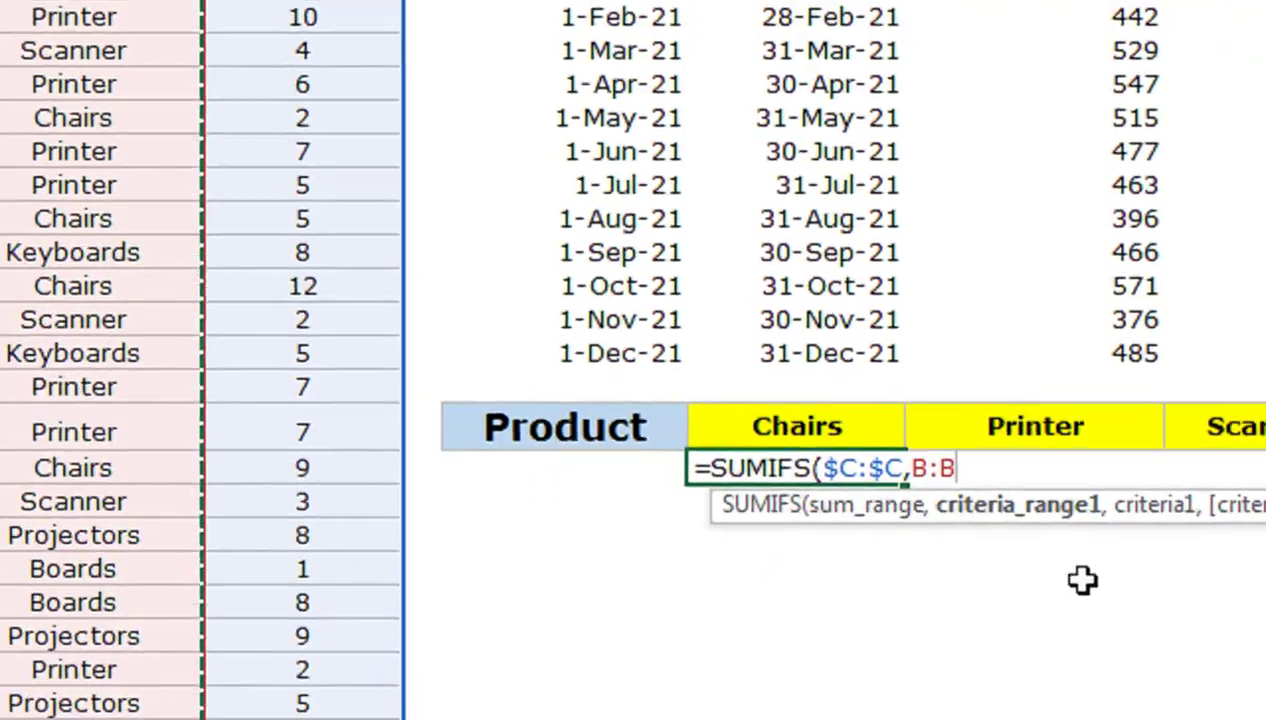
{"action": "key", "text": "F4"}
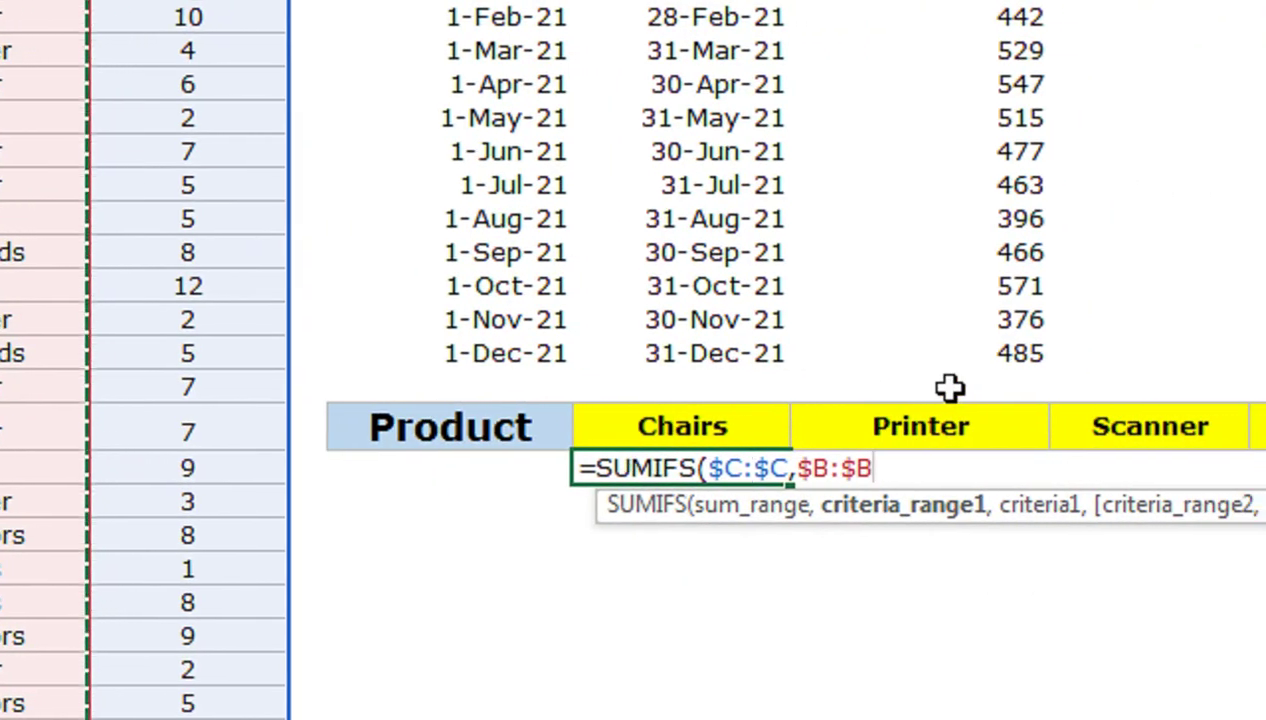
{"action": "type", "text": ","}
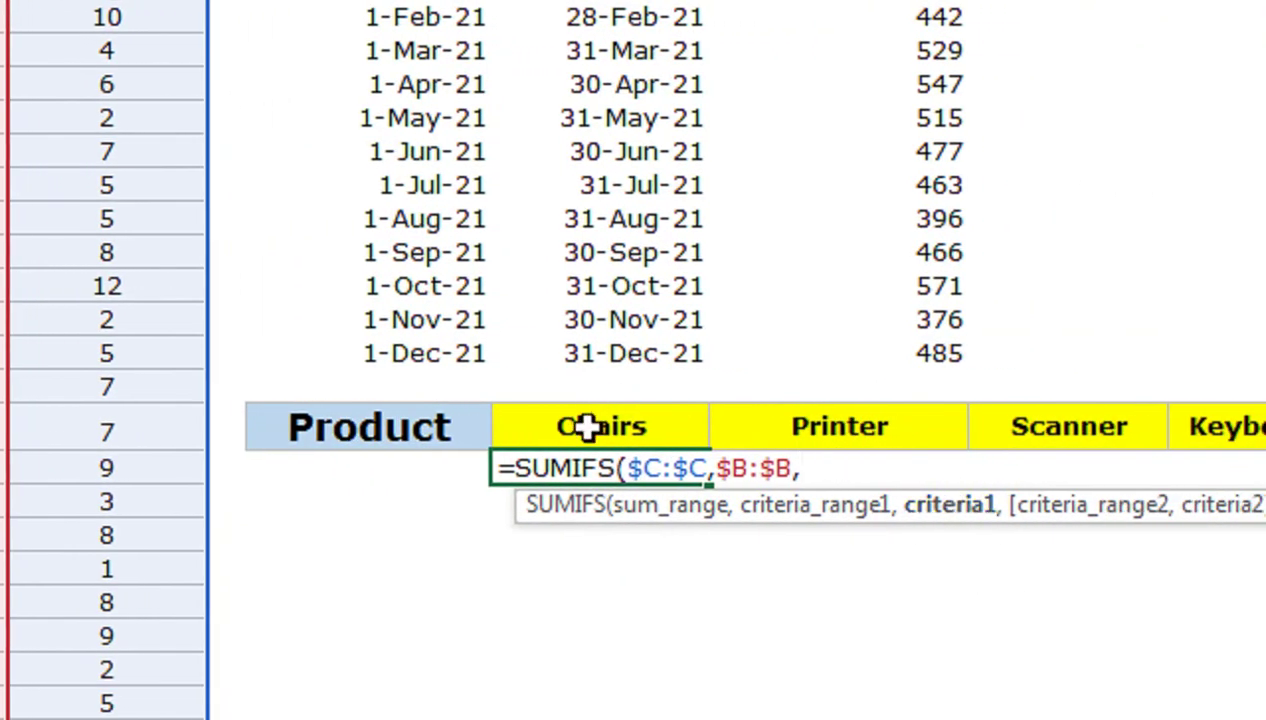
{"action": "left_click", "coordinate": [628, 426]}
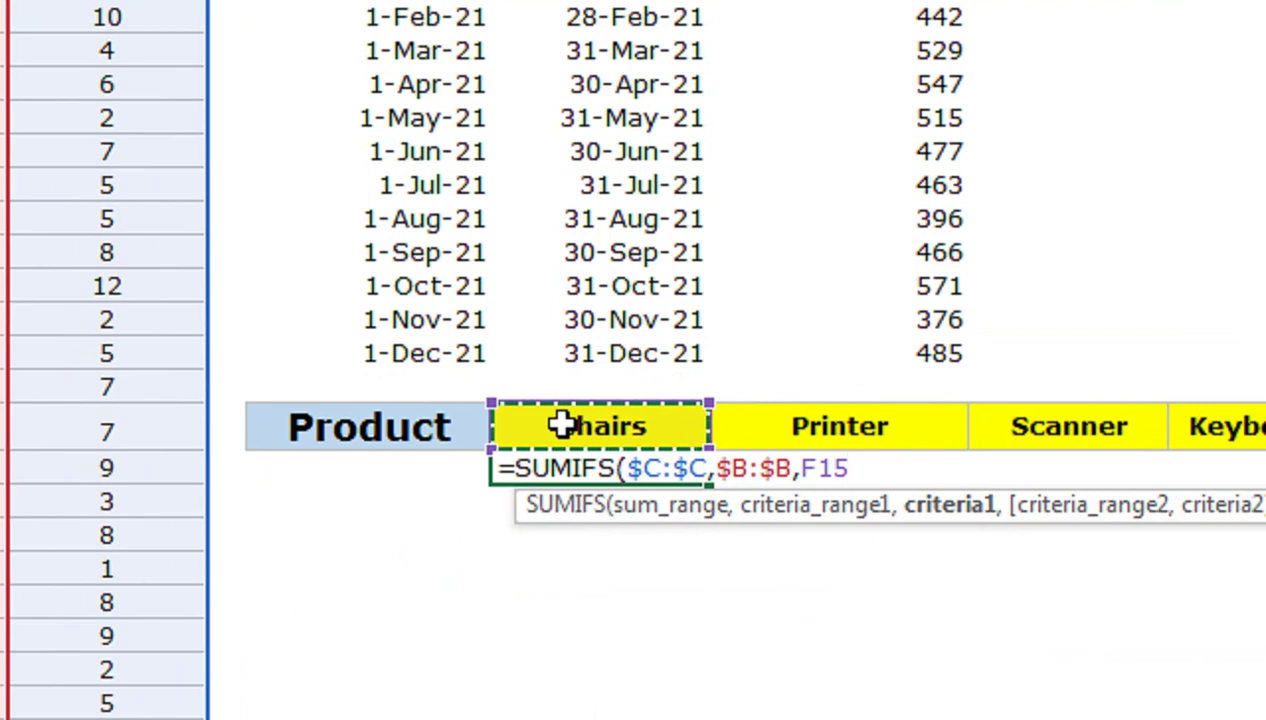
{"action": "key", "text": "F4"}
{"action": "key", "text": "F4"}
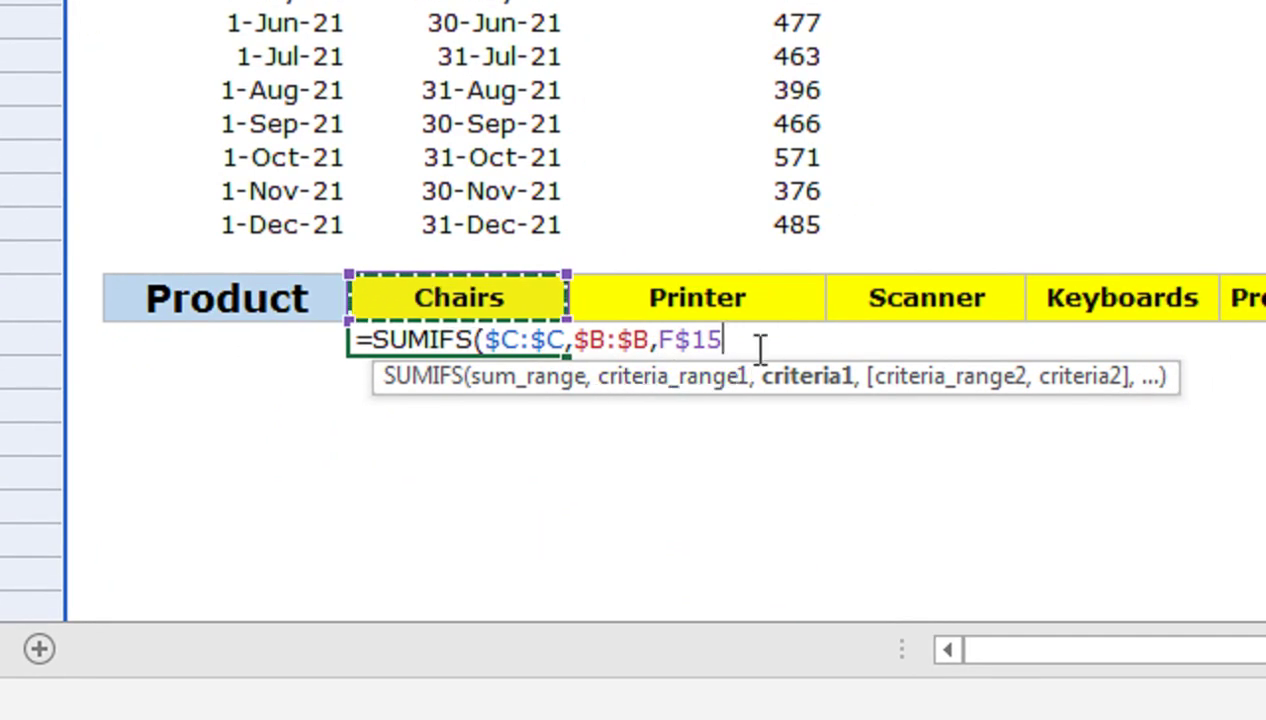
Add column A as a second criteria range with dates on or after E2
{"action": "type", "text": ","}
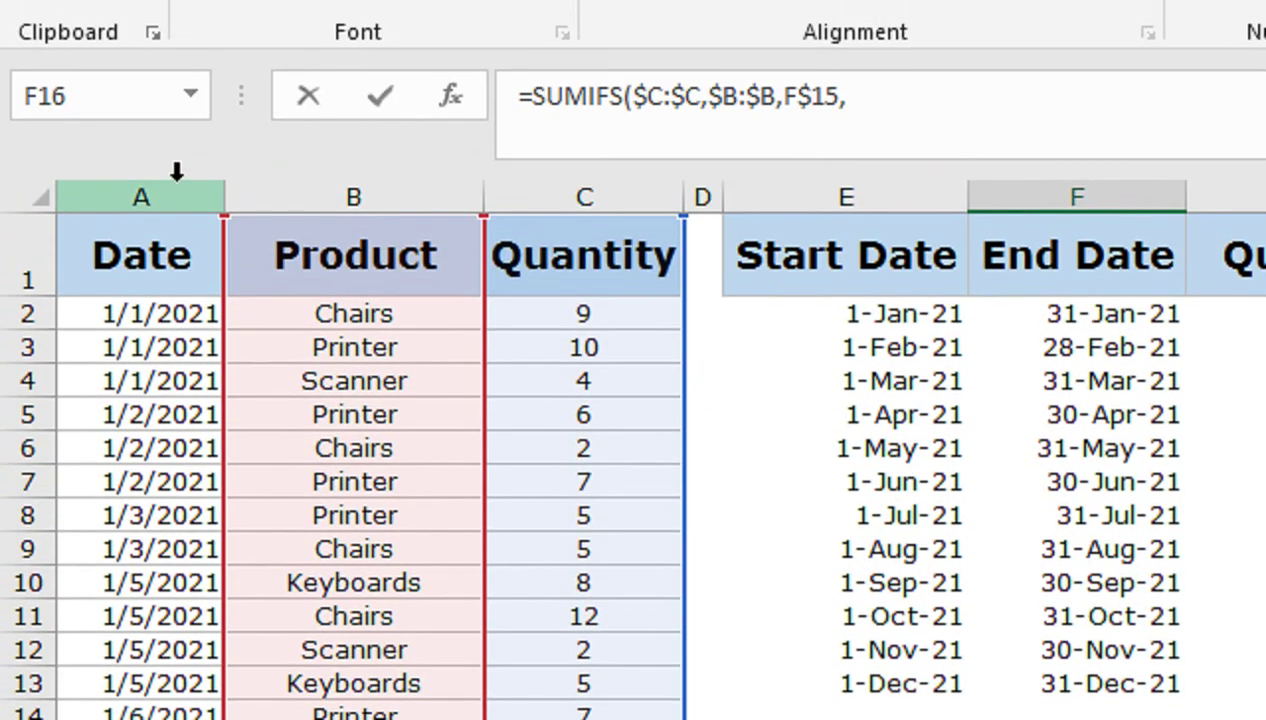
{"action": "left_click", "coordinate": [177, 188]}
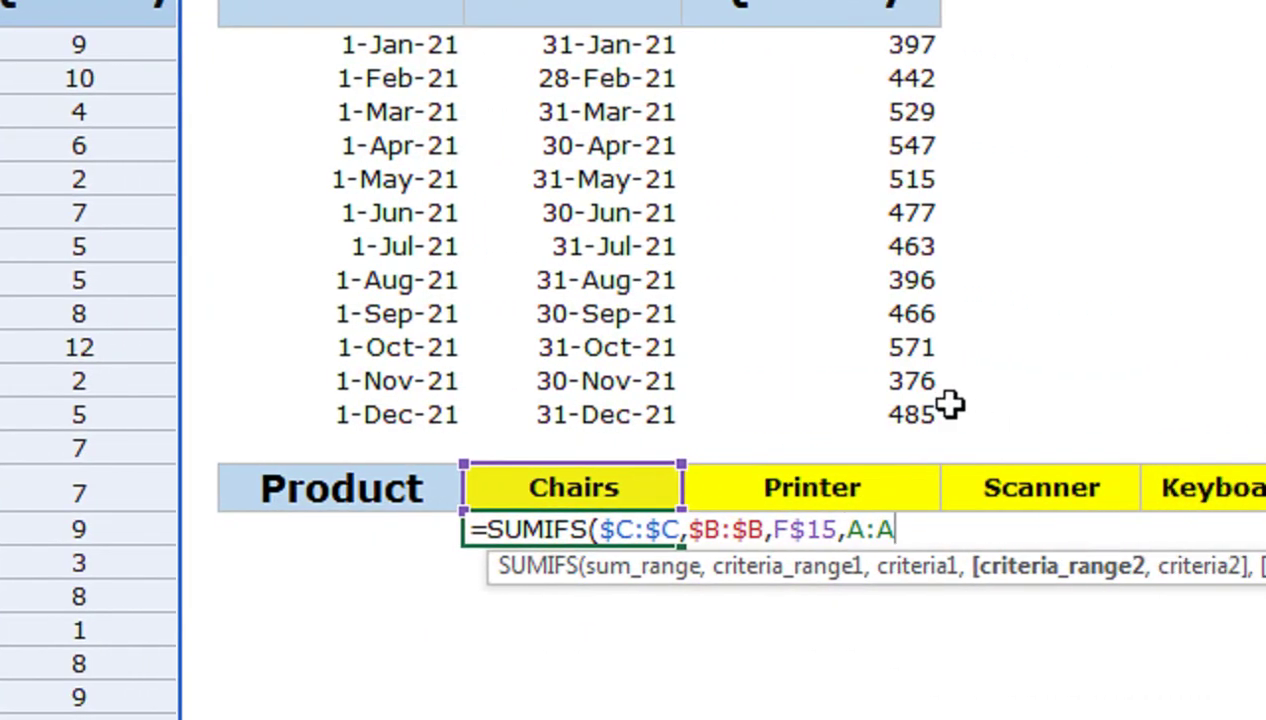
{"action": "type", "text": ",\">="}
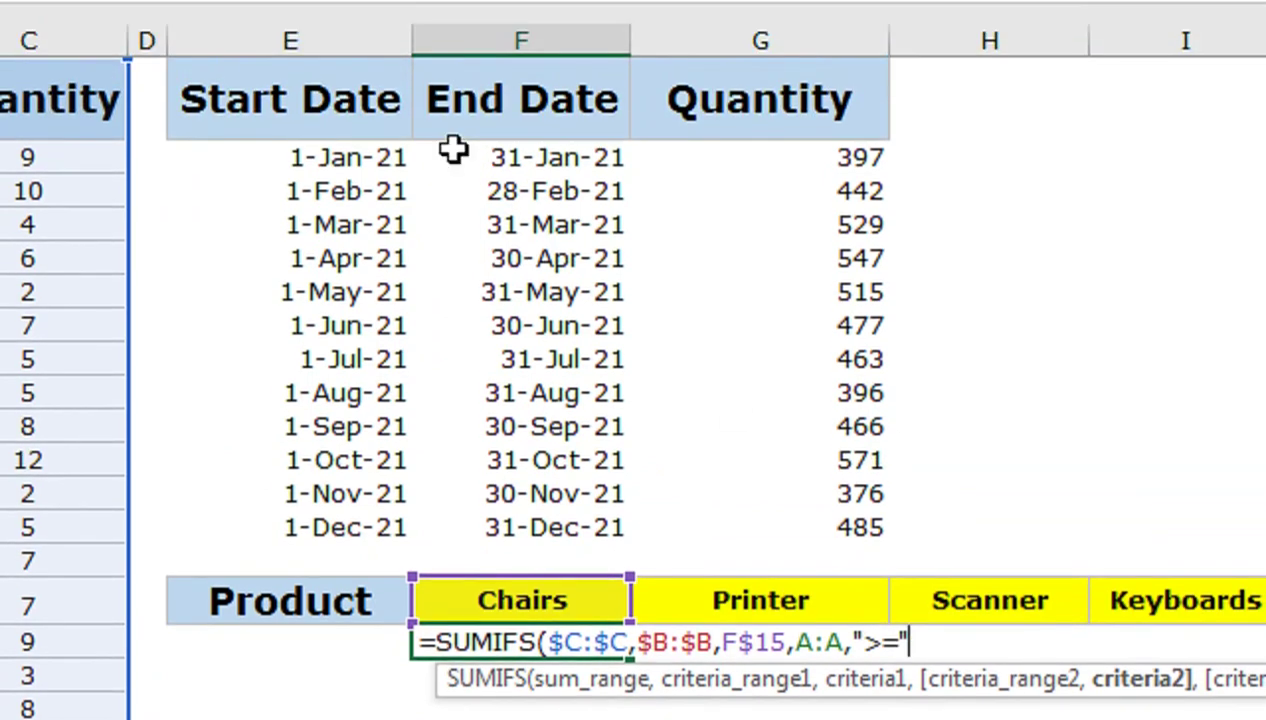
{"action": "left_click", "coordinate": [387, 177]}
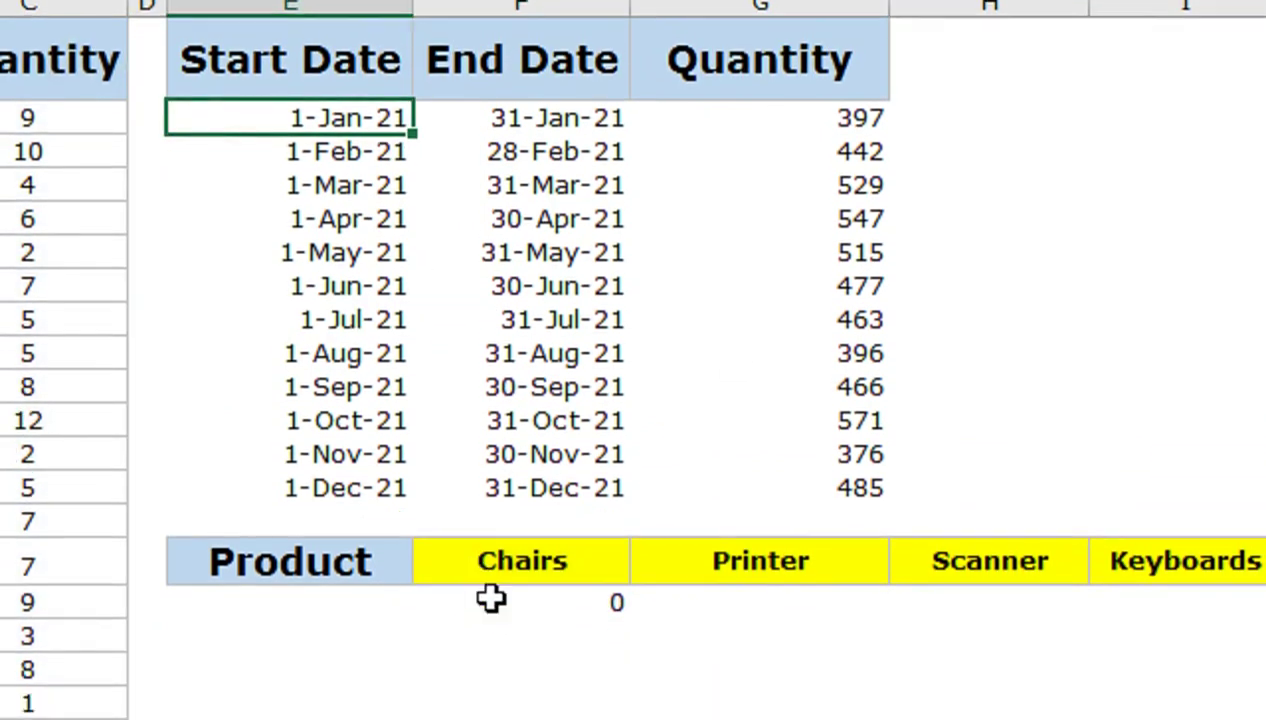
{"action": "left_click", "coordinate": [497, 535]}
{"action": "left_click", "coordinate": [523, 520]}
{"action": "double_click", "coordinate": [528, 528]}
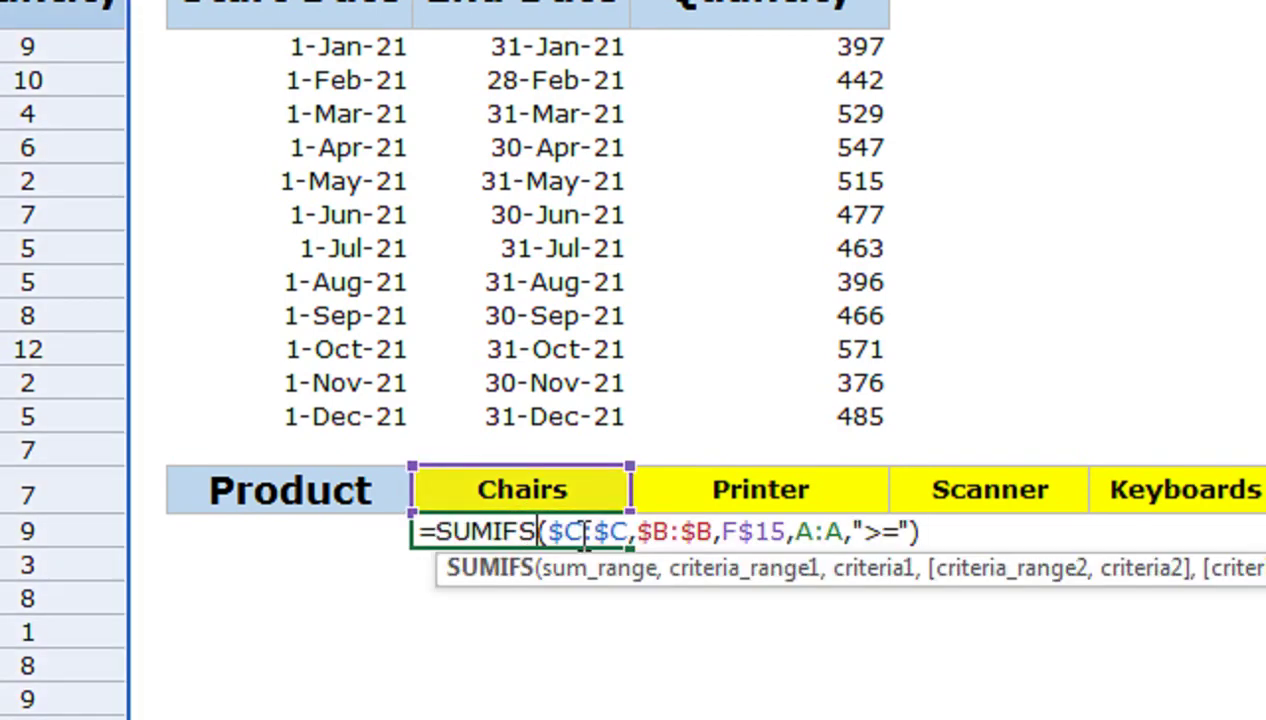
{"action": "left_click", "coordinate": [921, 532]}
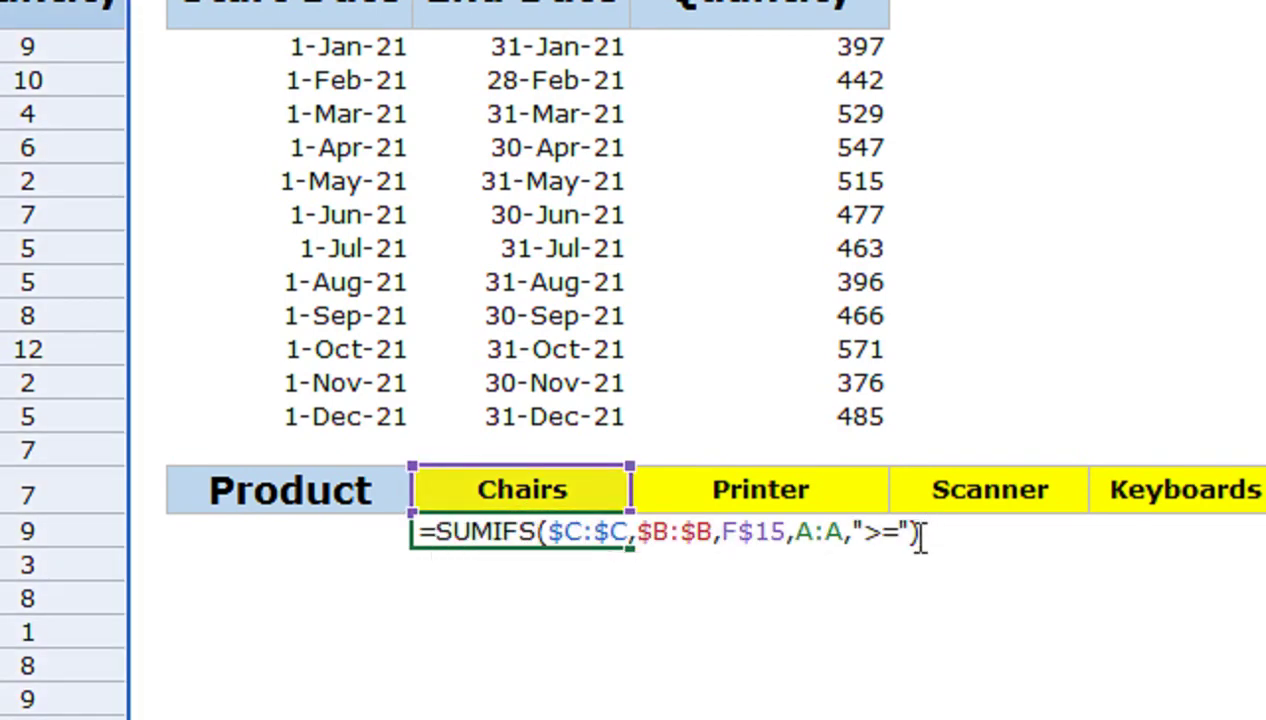
{"action": "type", "text": "&"}
{"action": "left_click", "coordinate": [912, 532]}
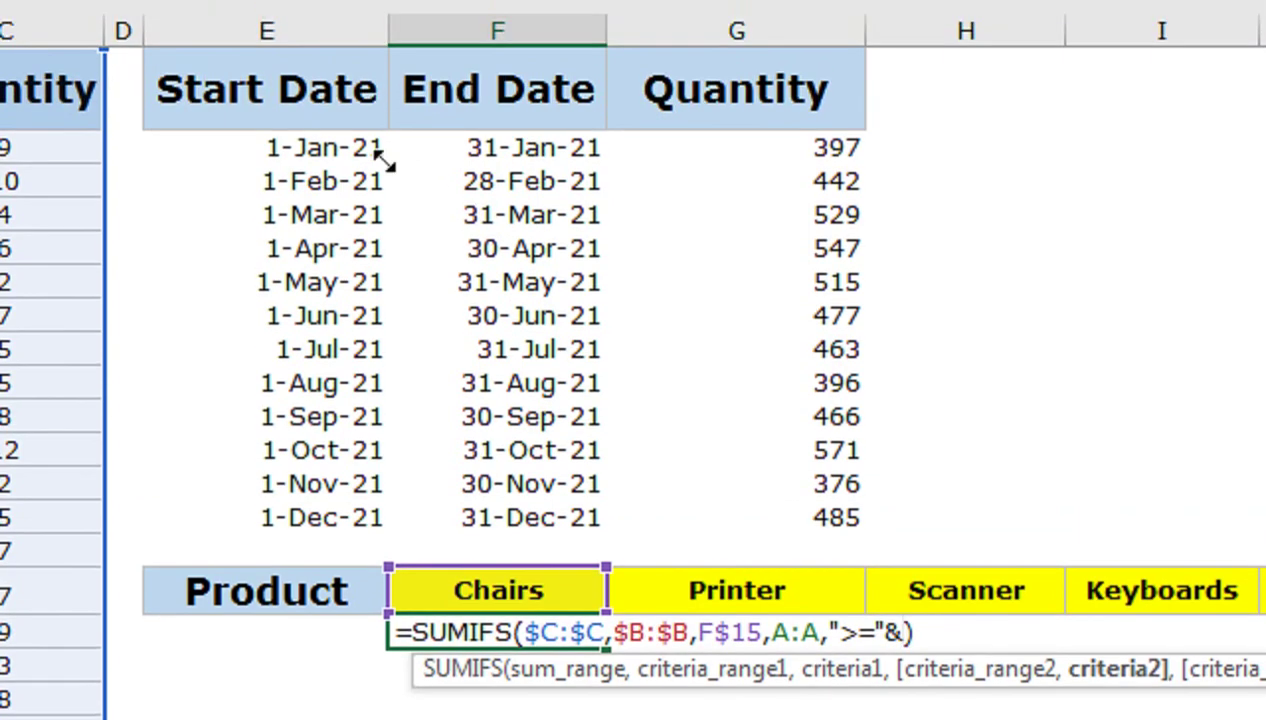
{"action": "left_click", "coordinate": [380, 155]}
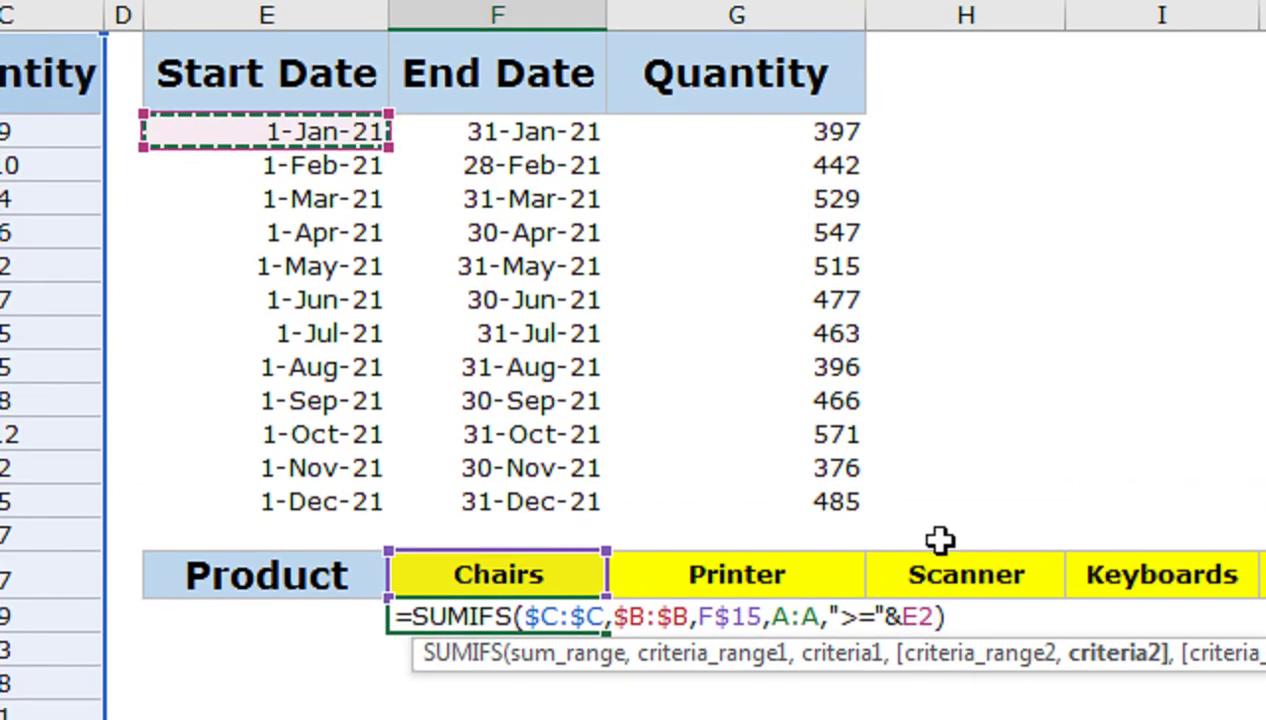
{"action": "type", "text": ","}
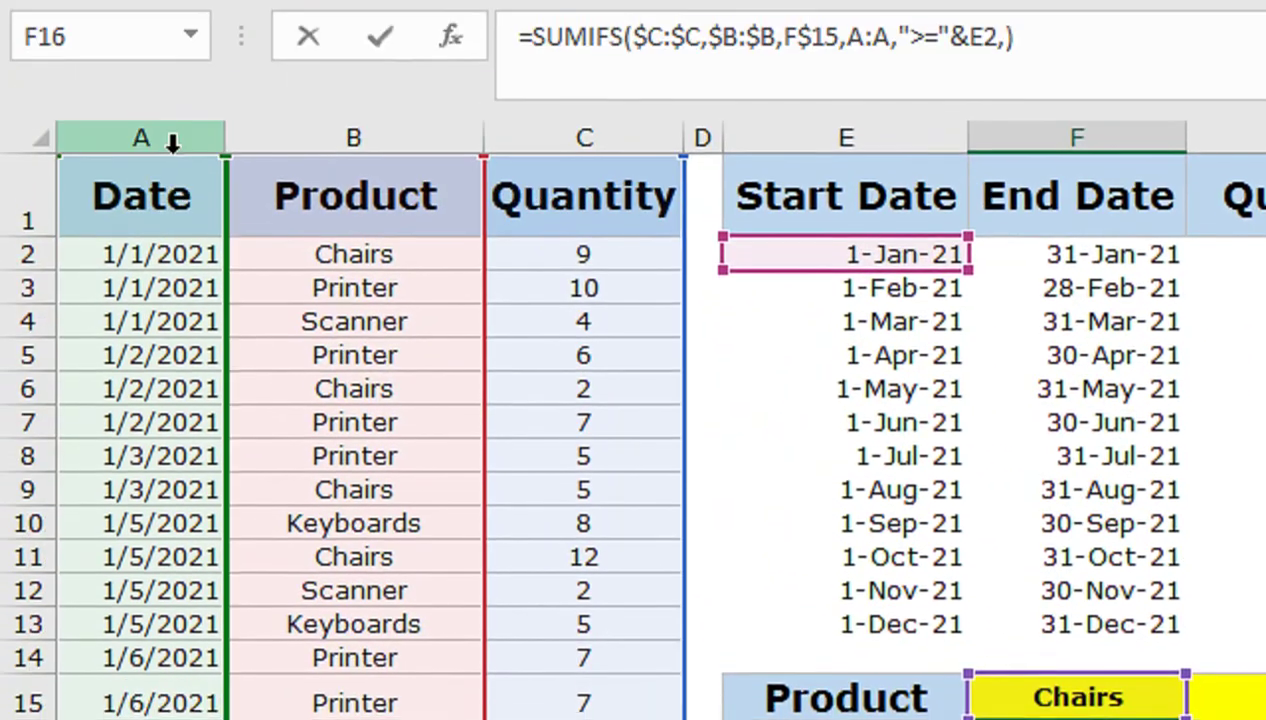
Add a third criterion capping absolute $A:$A dates at or before F2
{"action": "left_click", "coordinate": [172, 143]}
{"action": "type", "text": "A:A"}
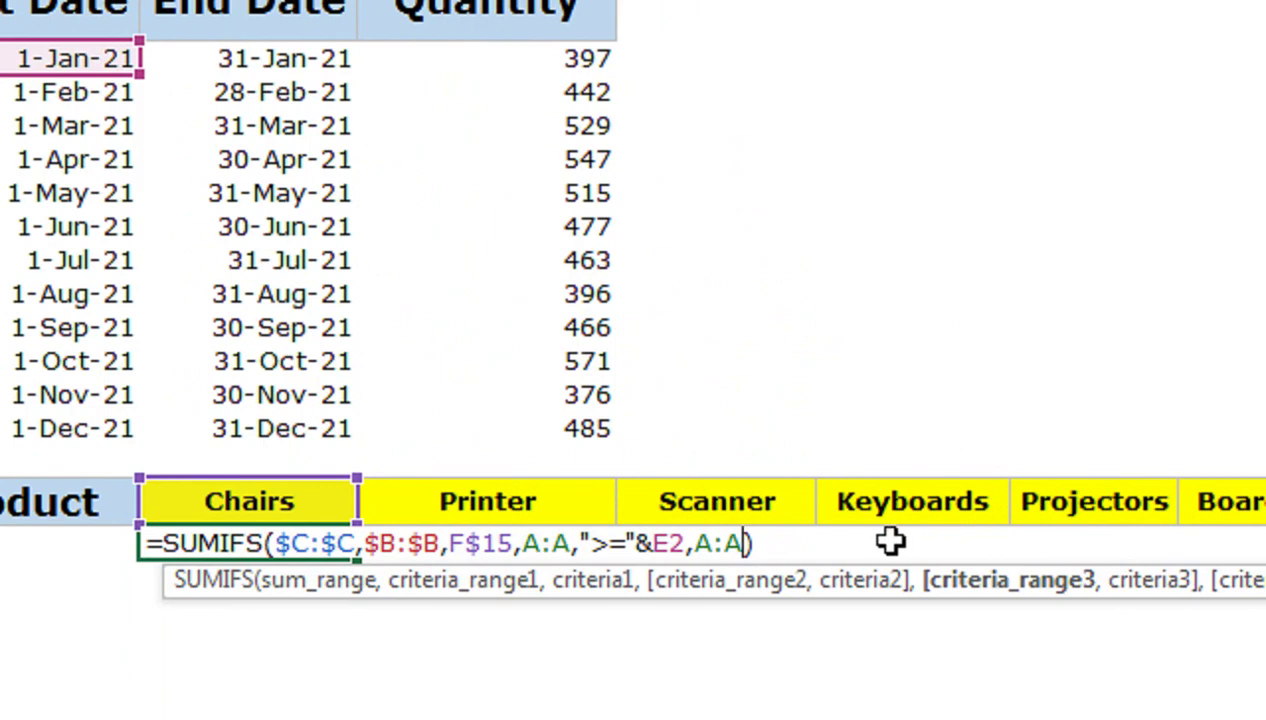
{"action": "key", "text": "F4"}
{"action": "left_click_drag", "start_coordinate": [578, 523], "coordinate": [511, 530]}
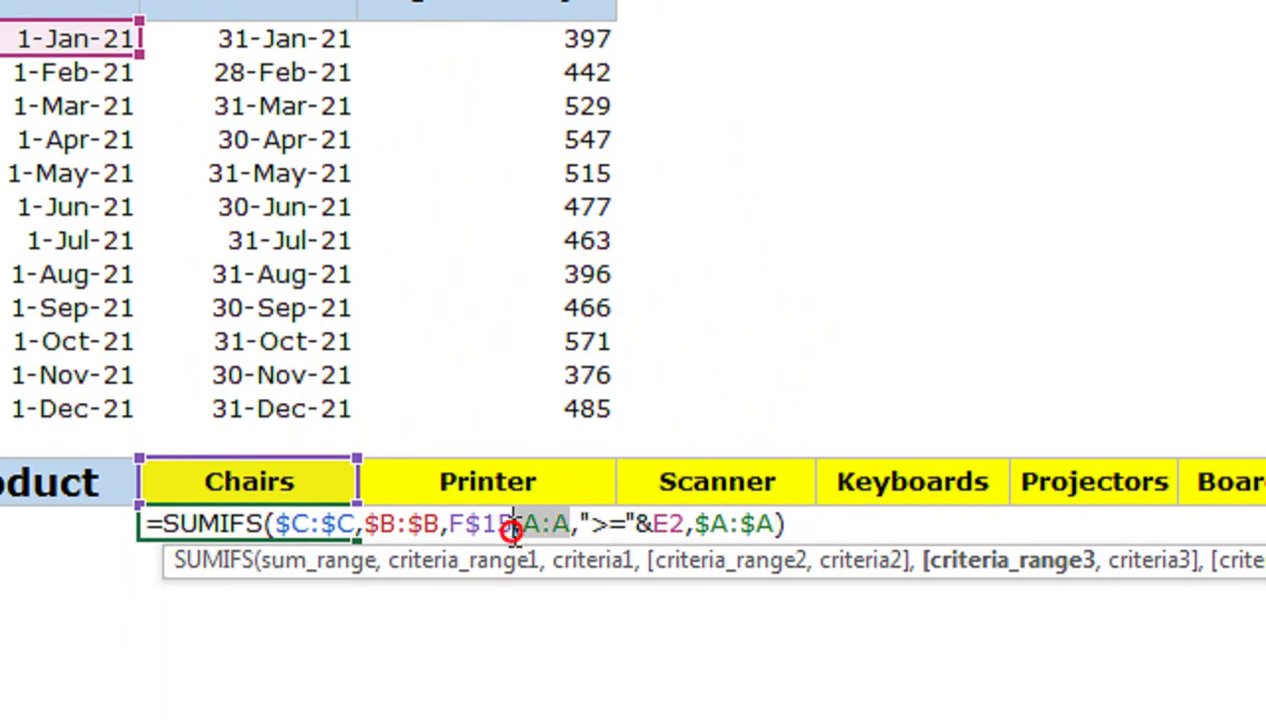
{"action": "key", "text": "F4"}
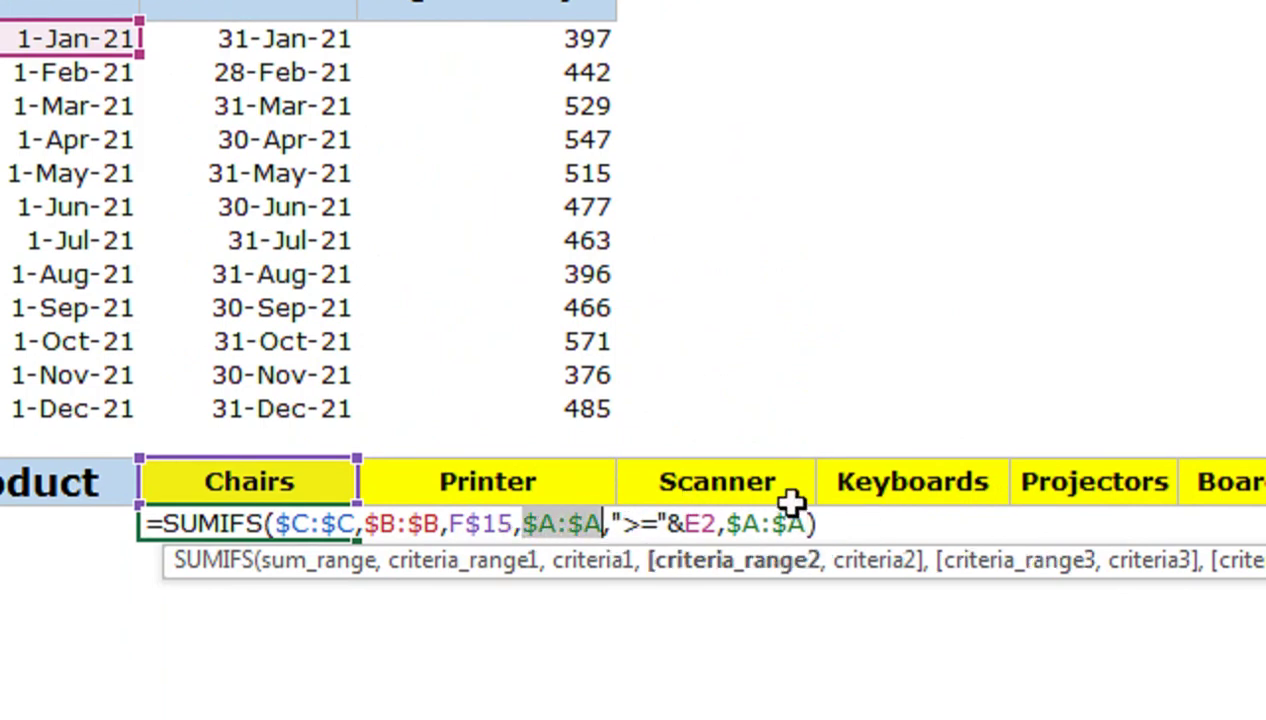
{"action": "left_click", "coordinate": [806, 522]}
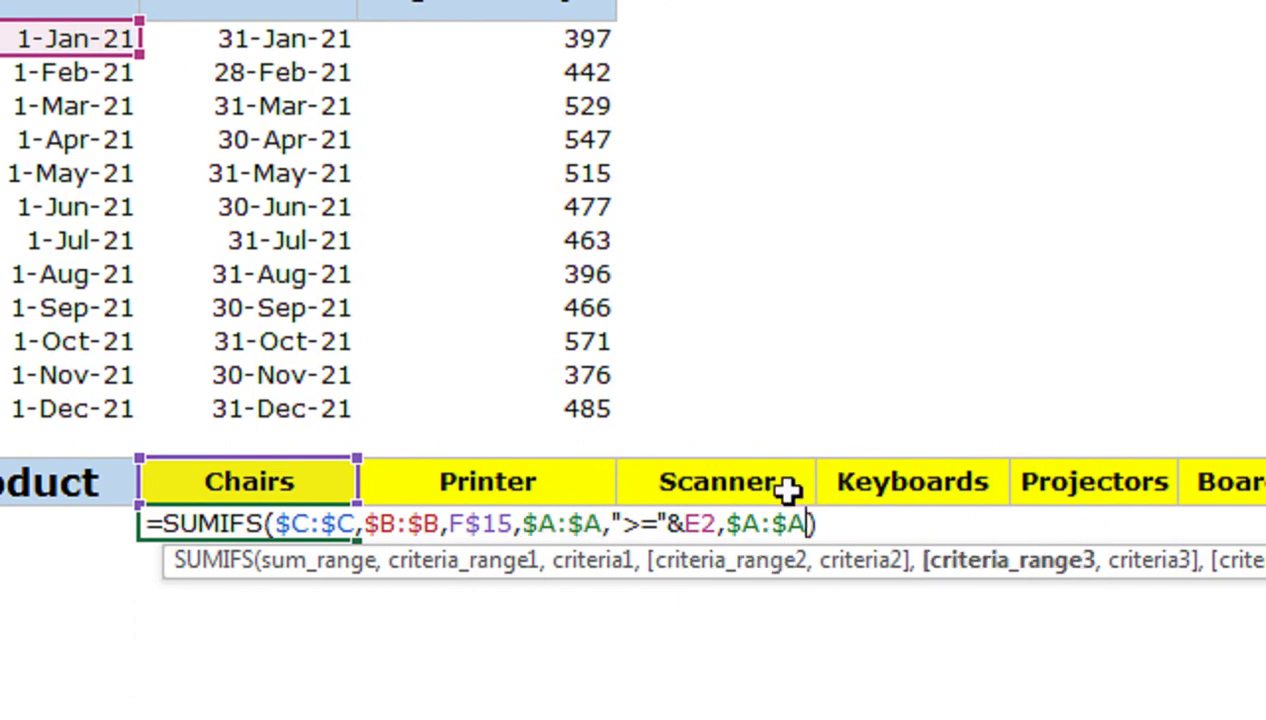
{"action": "type", "text": ",\"<=\"&"}
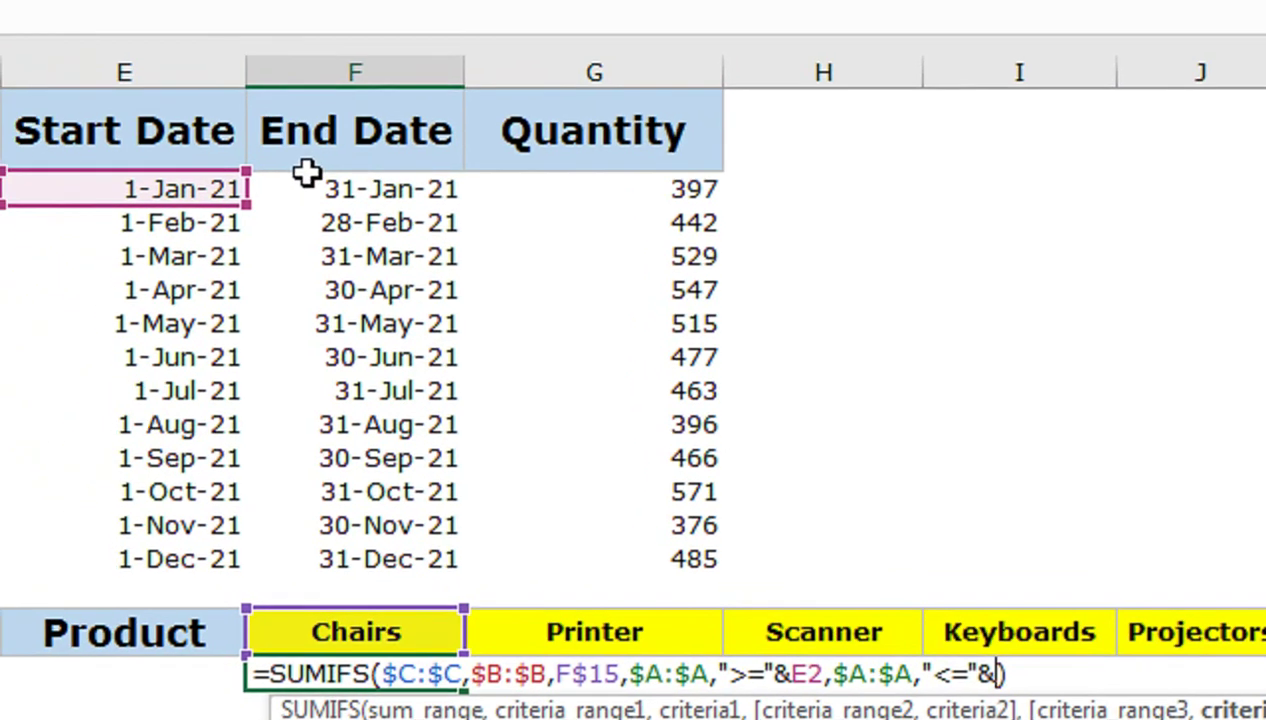
{"action": "left_click", "coordinate": [320, 188]}
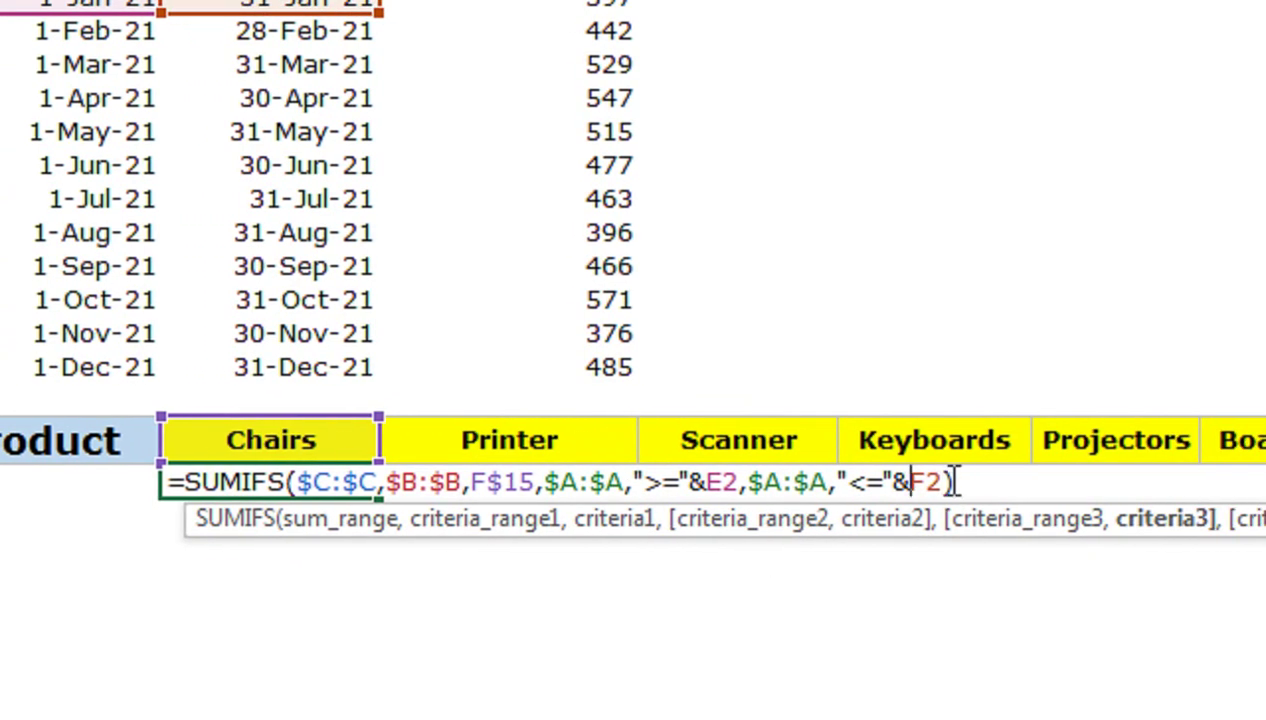
Lock the date references as $F2 and $E2 and commit, giving 79 for Chairs
{"action": "left_click_drag", "start_coordinate": [944, 483], "coordinate": [911, 485]}
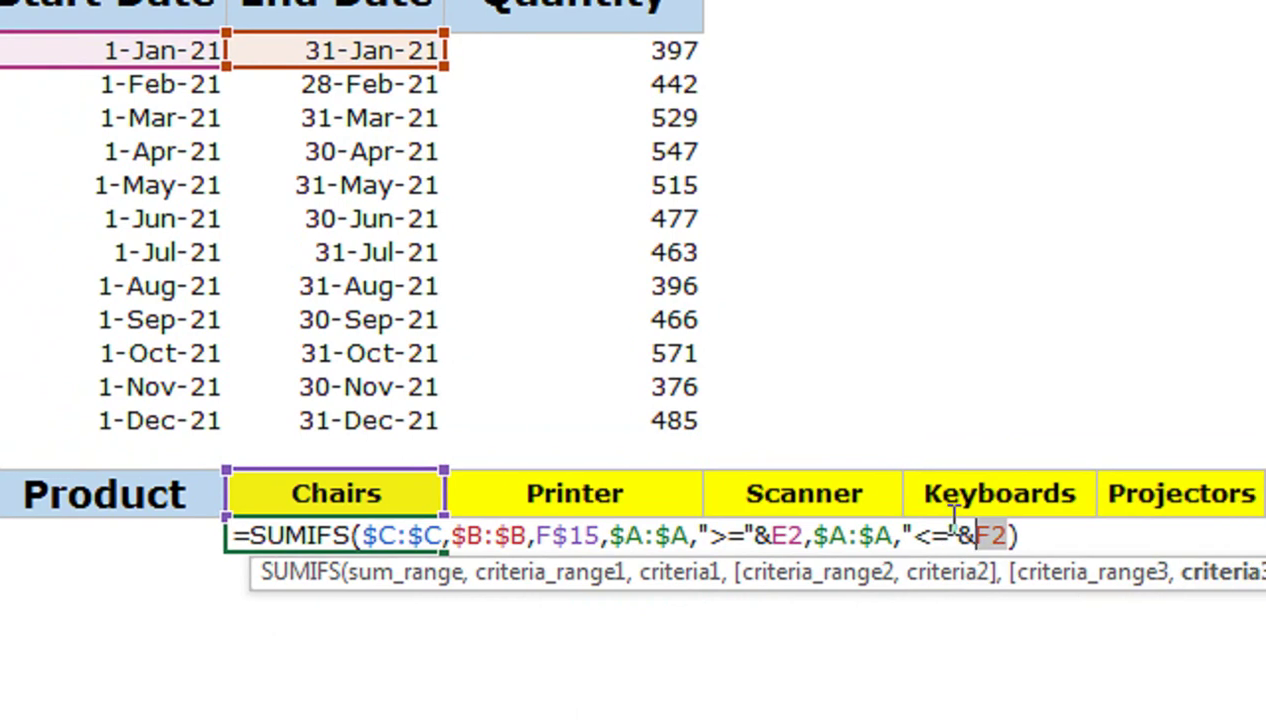
{"action": "key", "text": "F4"}
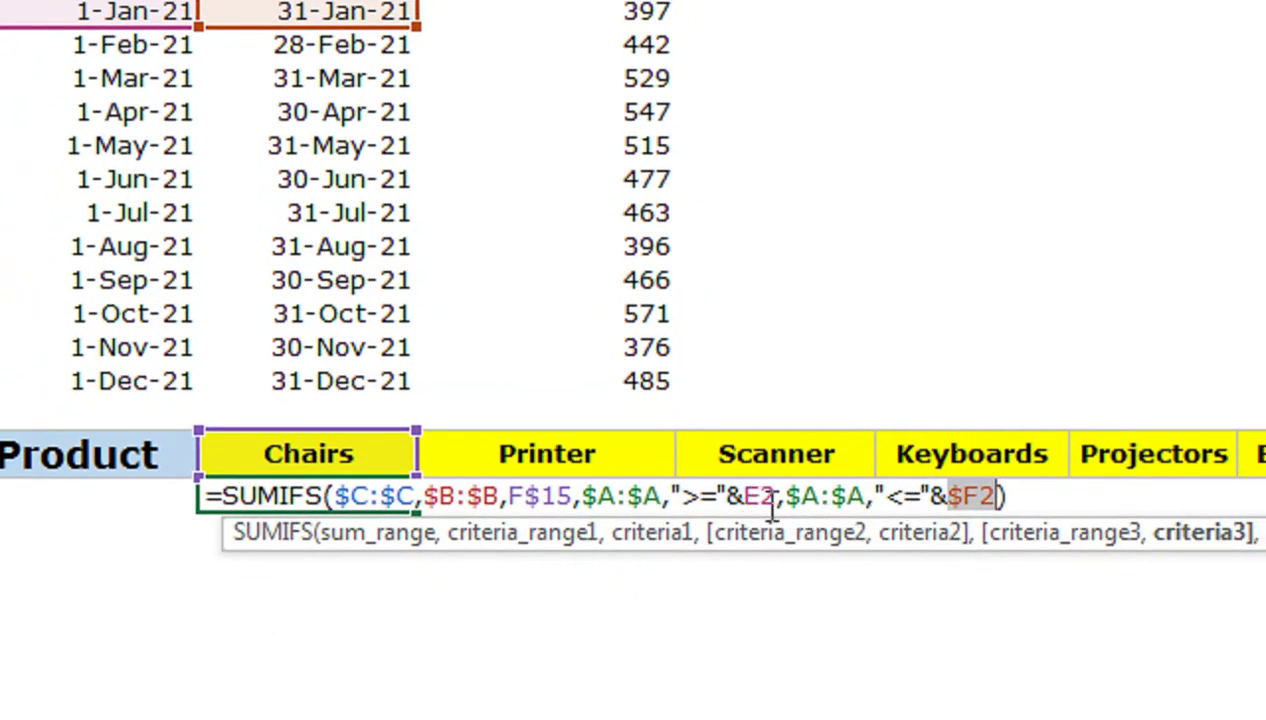
{"action": "left_click", "coordinate": [732, 497]}
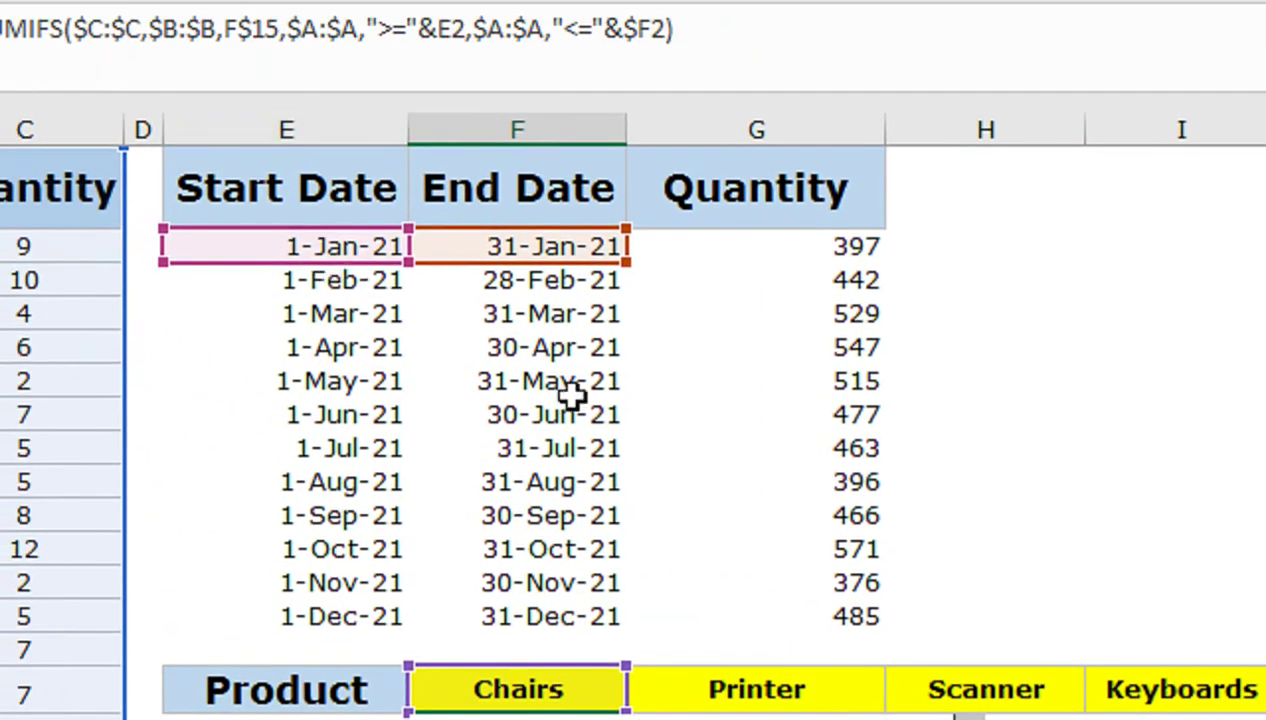
{"action": "key", "text": "F4"}
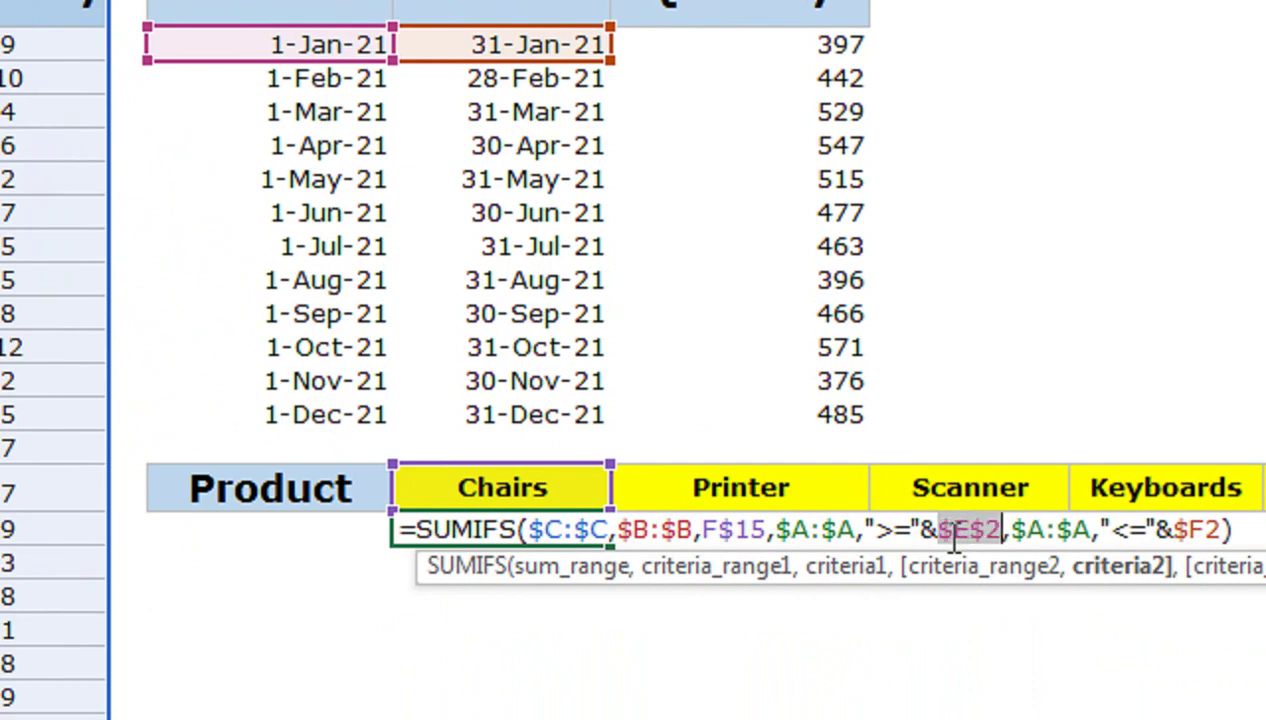
{"action": "key", "text": "F4"}
{"action": "key", "text": "F4"}
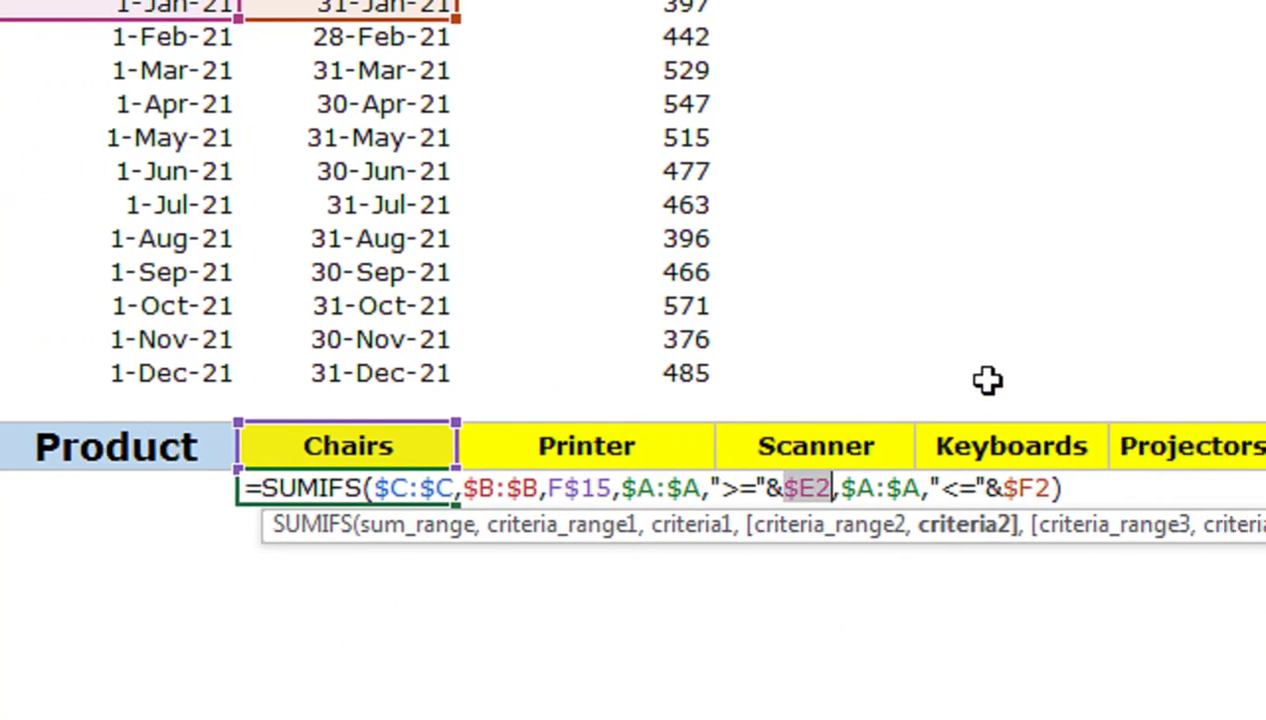
{"action": "key", "text": "Return"}
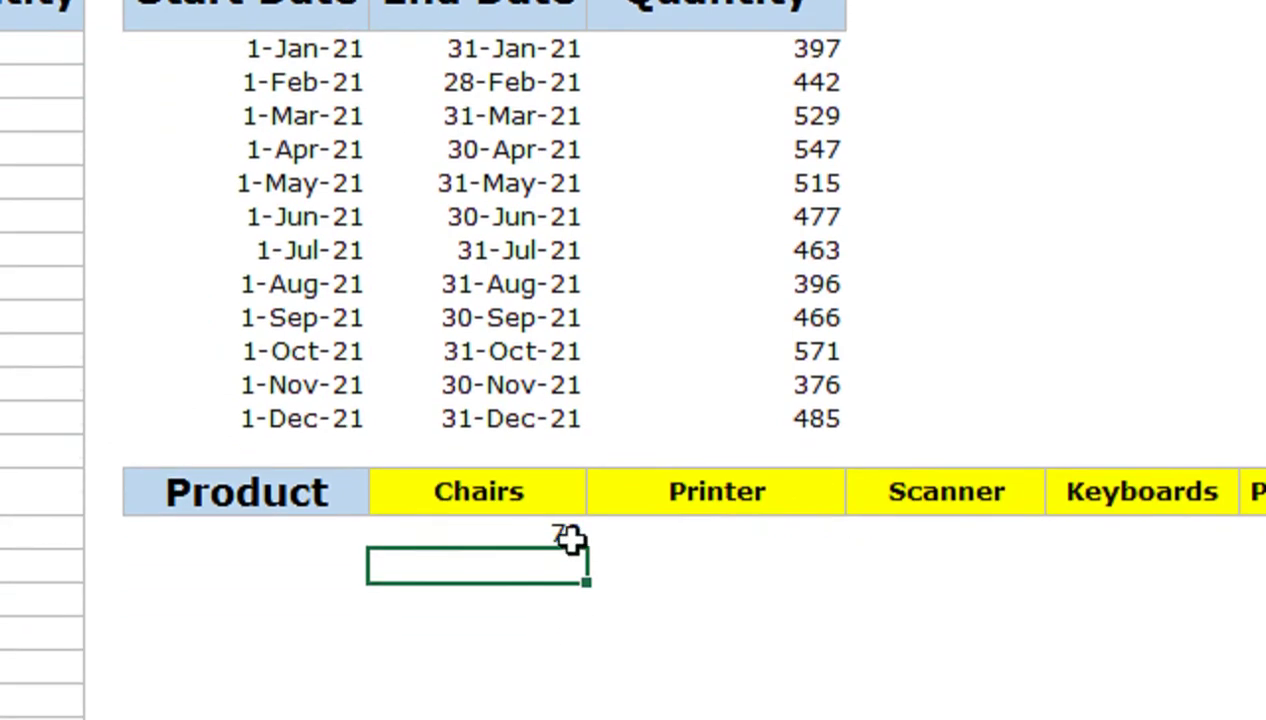
Copy the Chairs formula down the months and clear the two surplus 0 cells
{"action": "left_click", "coordinate": [570, 532]}
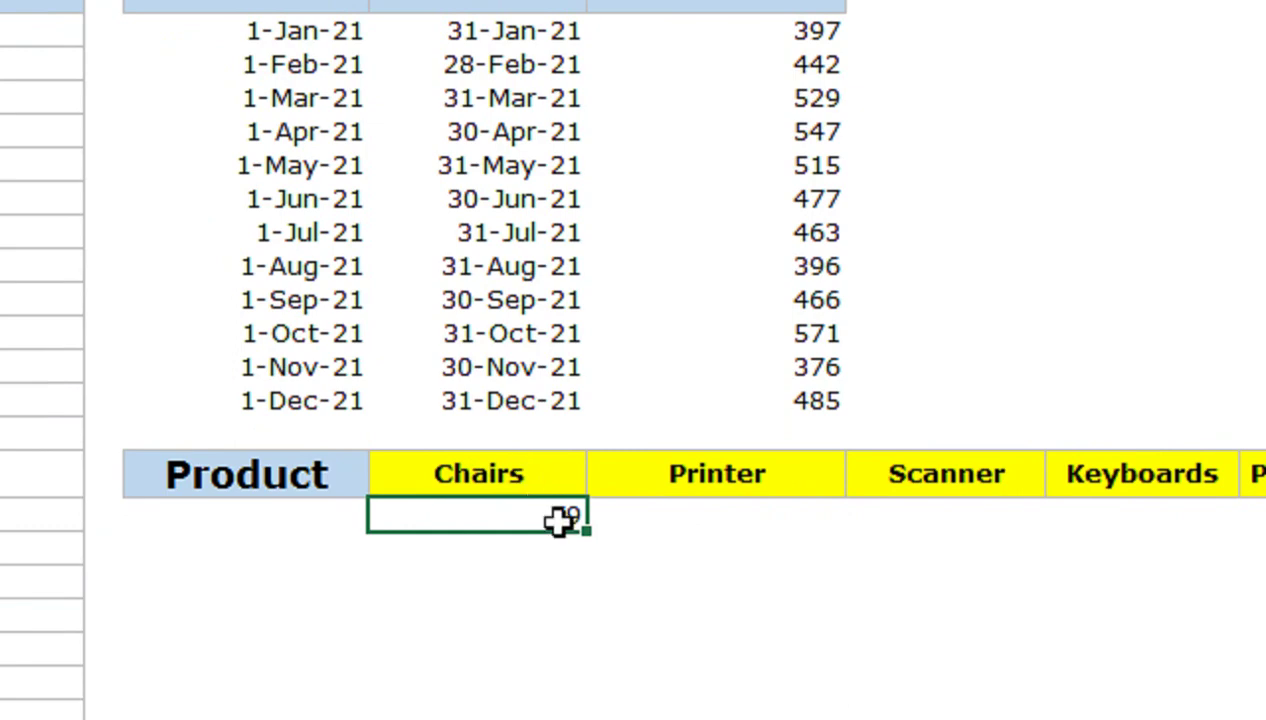
{"action": "mouse_move", "coordinate": [590, 531]}
{"action": "left_mouse_down"}
{"action": "mouse_move", "coordinate": [600, 605]}
{"action": "mouse_move", "coordinate": [595, 510]}
{"action": "left_mouse_up"}
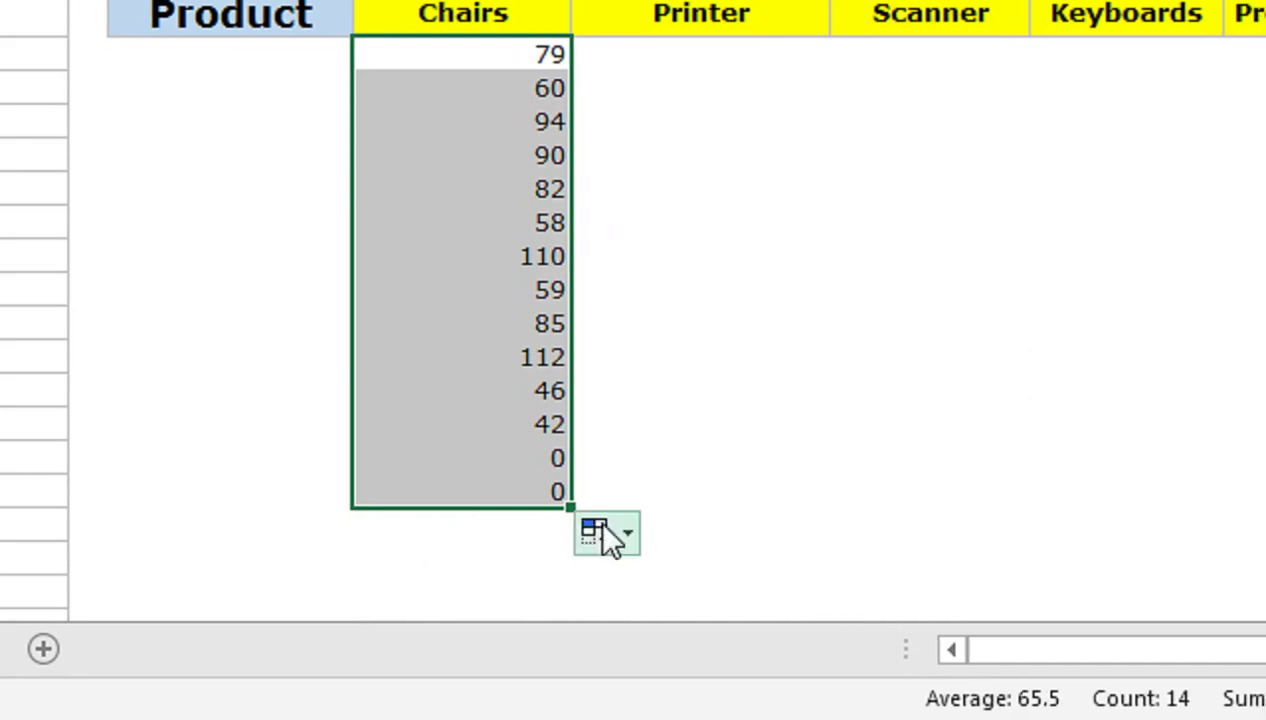
{"action": "left_click_drag", "start_coordinate": [537, 450], "coordinate": [531, 485]}
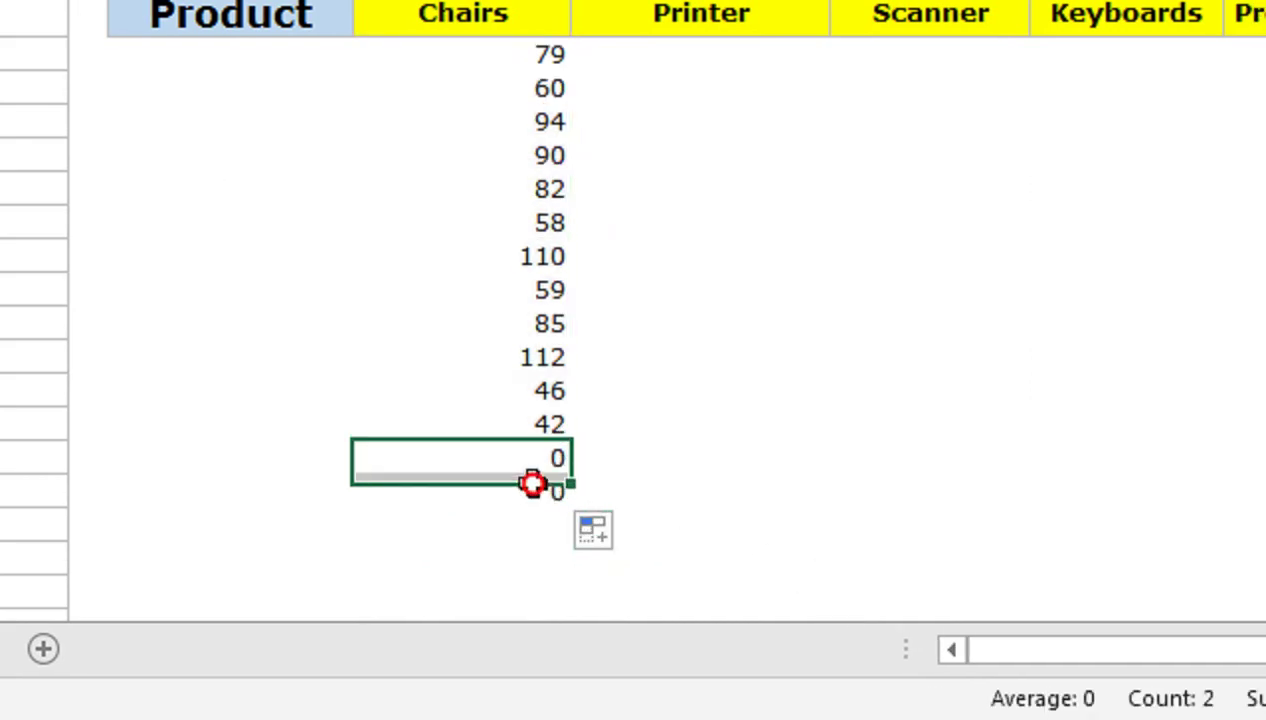
{"action": "key", "text": "Delete"}
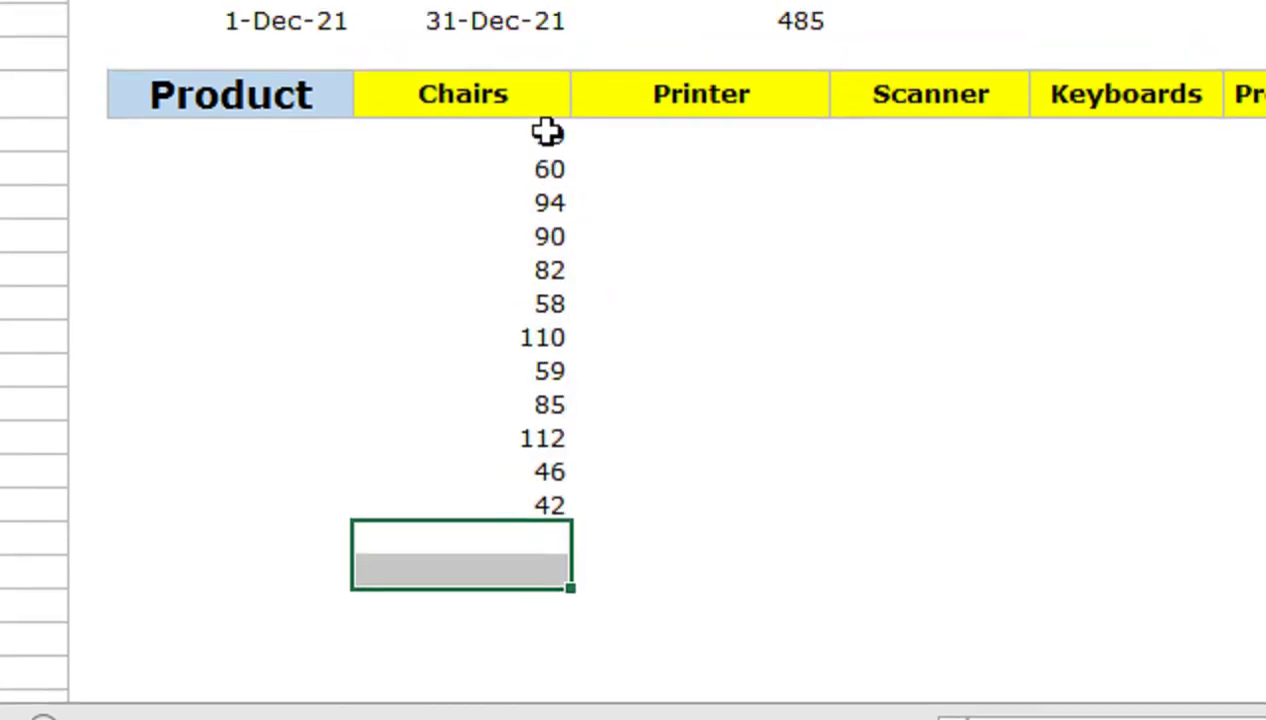
Extend the twelve Chairs totals across to Boards and inspect the January Keyboards formula
{"action": "left_click_drag", "start_coordinate": [545, 169], "coordinate": [557, 540]}
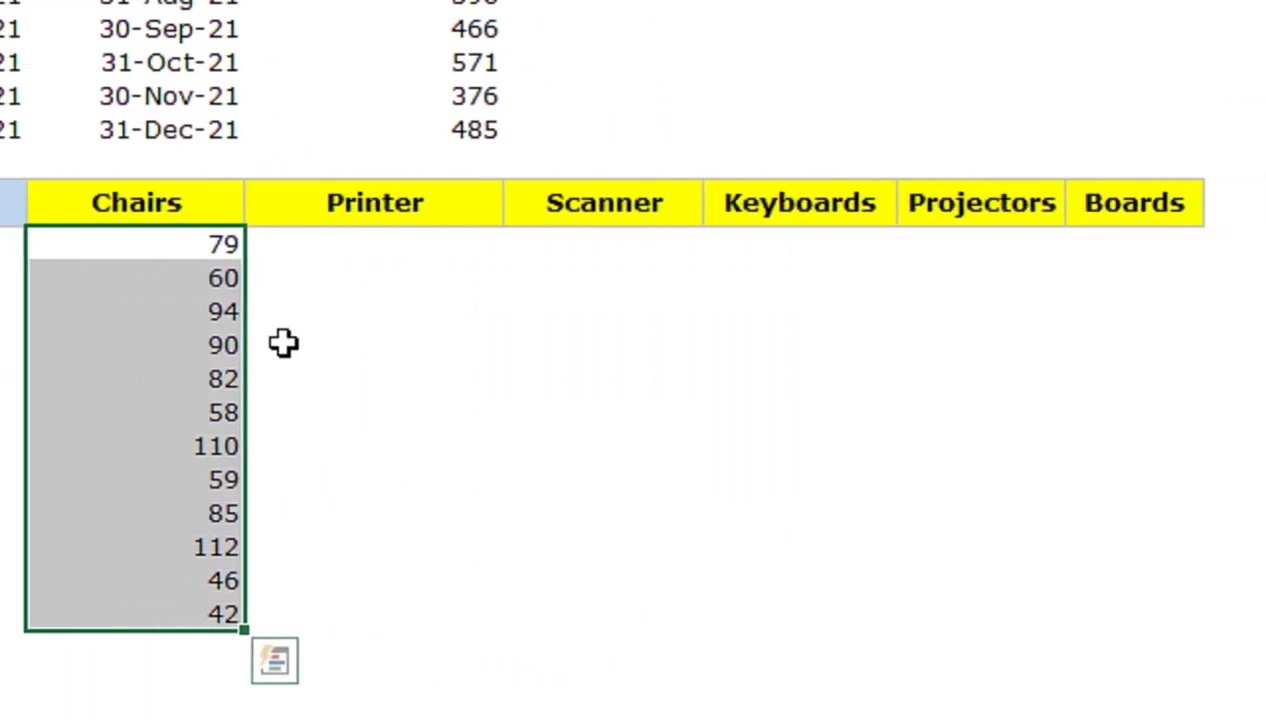
{"action": "mouse_move", "coordinate": [331, 540]}
{"action": "left_mouse_down"}
{"action": "mouse_move", "coordinate": [1038, 522]}
{"action": "mouse_move", "coordinate": [952, 511]}
{"action": "left_mouse_up"}
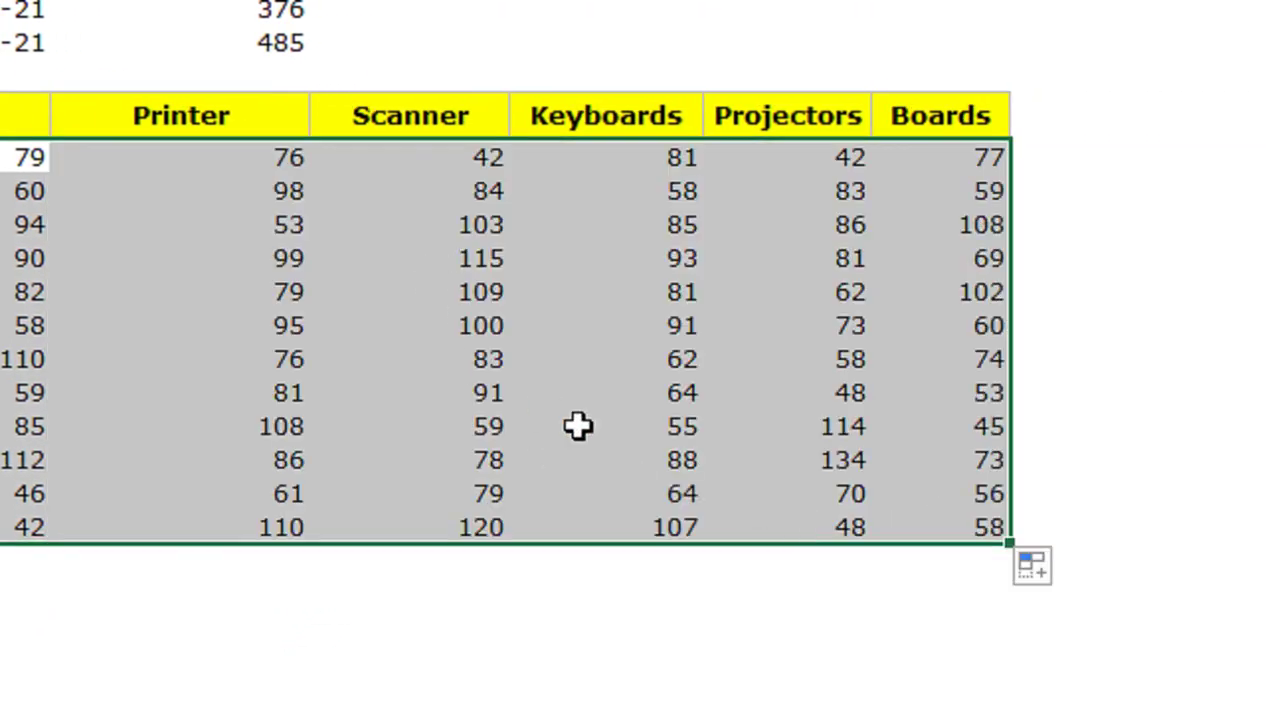
{"action": "left_click", "coordinate": [605, 190]}
{"action": "scroll", "coordinate": [608, 175], "scroll_direction": "up", "scroll_amount": 1}
{"action": "left_click", "coordinate": [596, 179]}
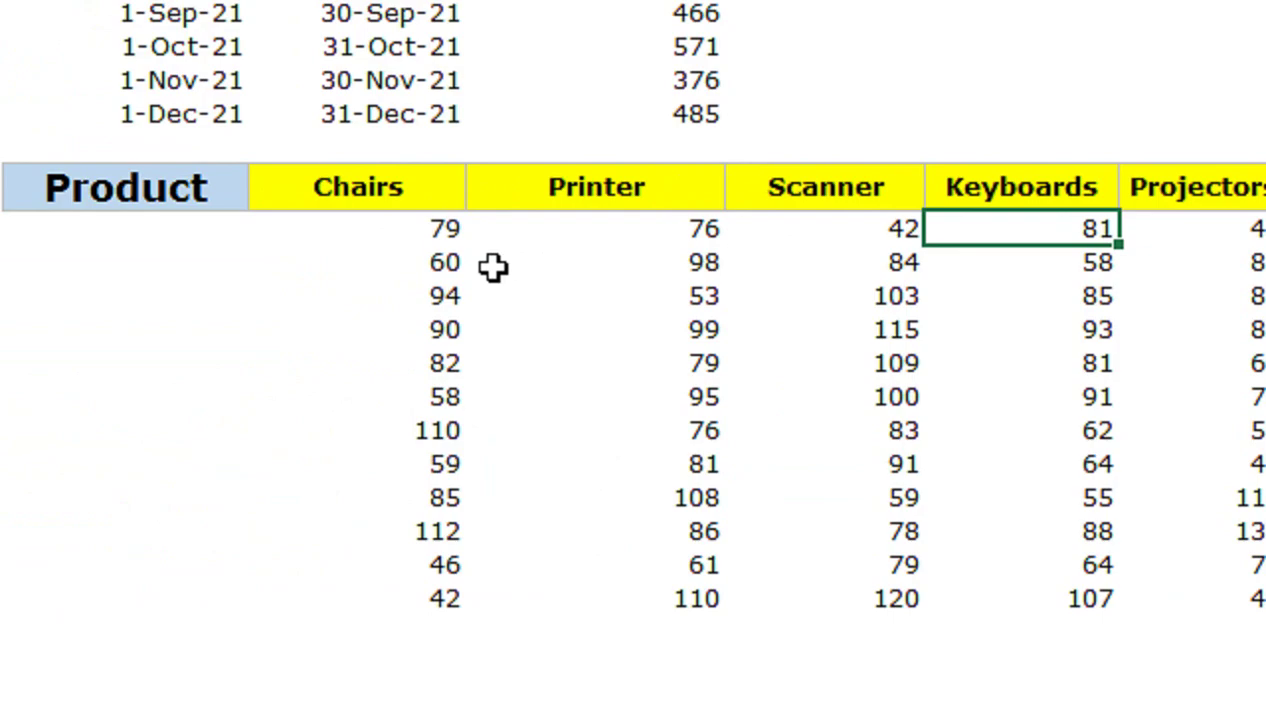
Delete the Product header and shift the totals table one column right
{"action": "left_click_drag", "start_coordinate": [430, 262], "coordinate": [357, 225]}
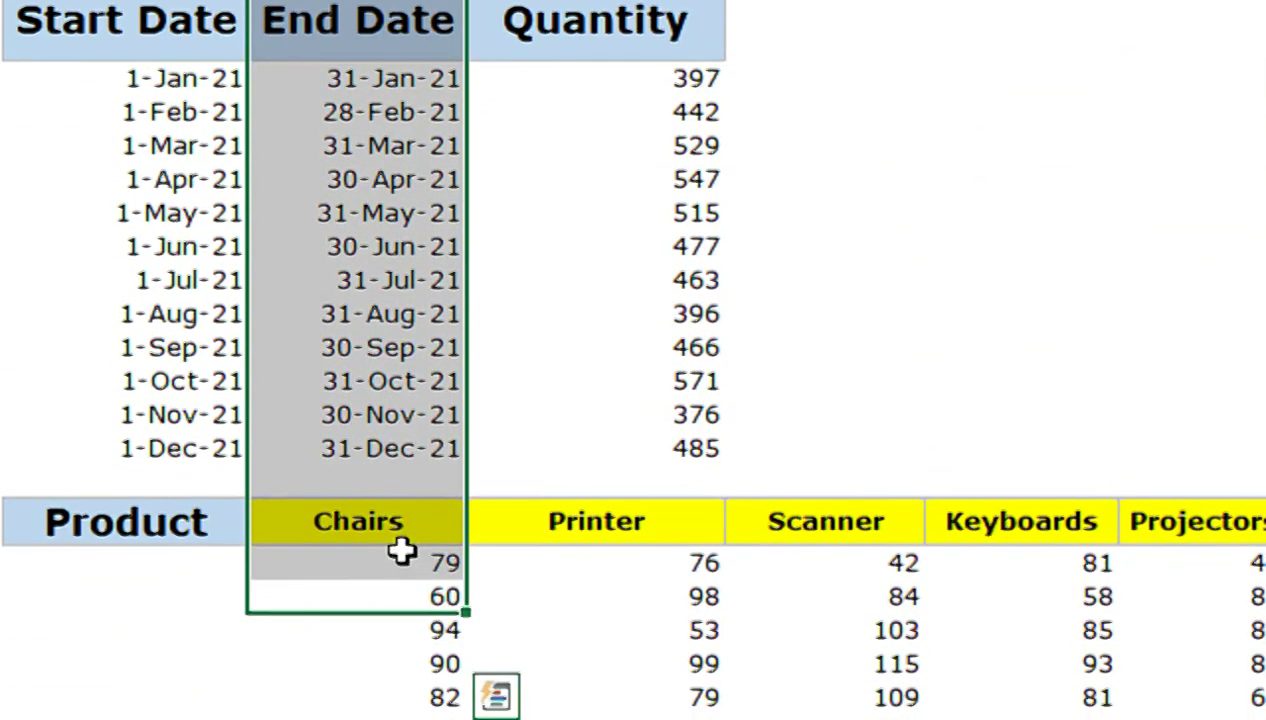
{"action": "left_click", "coordinate": [565, 536]}
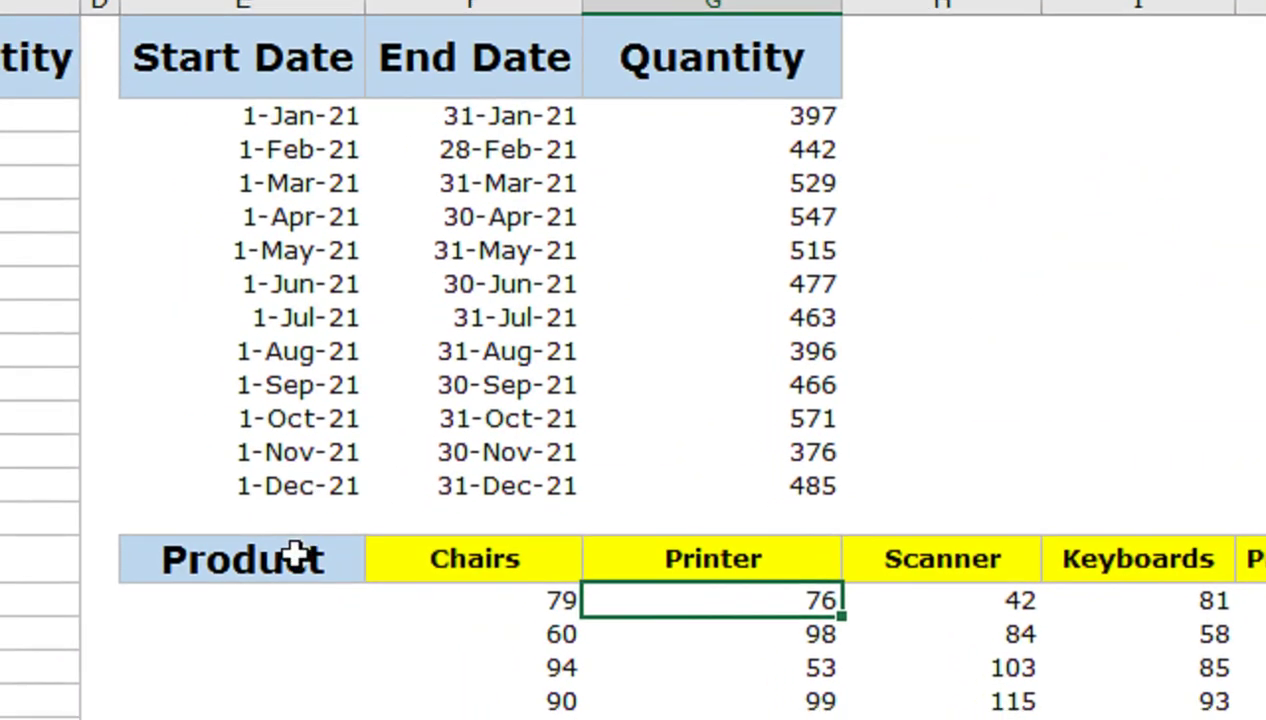
{"action": "left_click", "coordinate": [295, 557]}
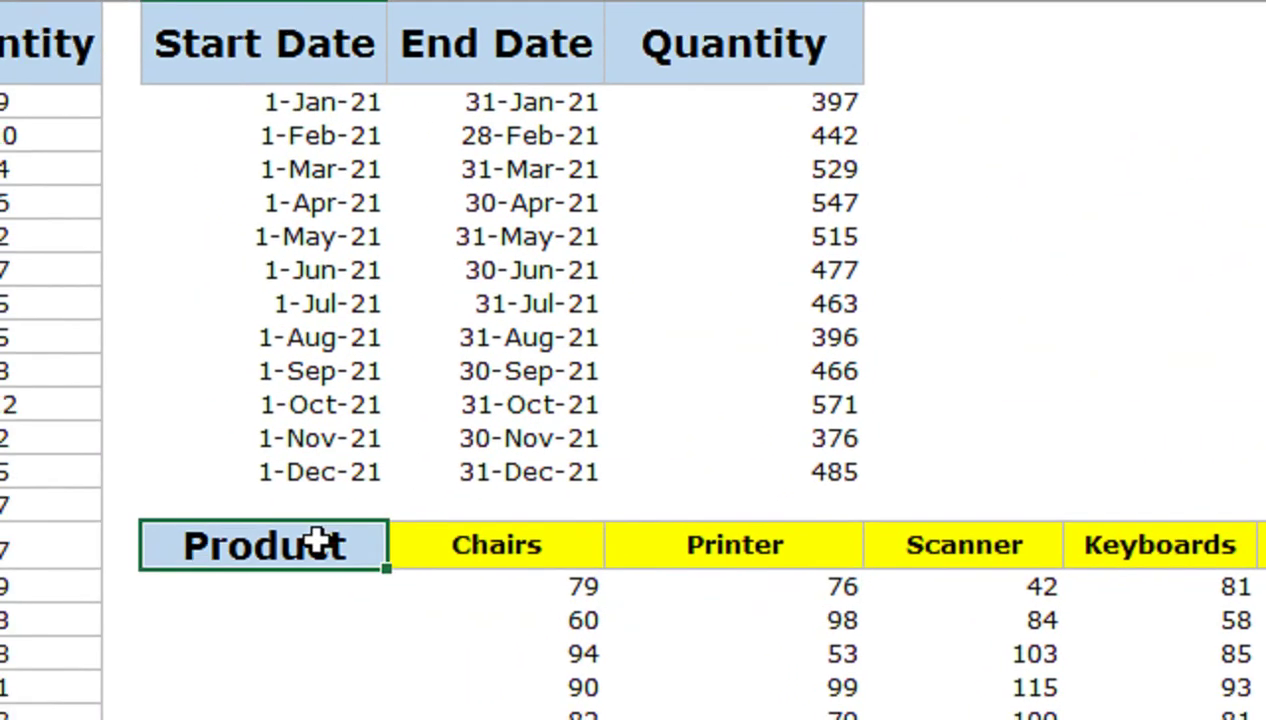
{"action": "key", "text": "Delete"}
{"action": "mouse_move", "coordinate": [500, 540]}
{"action": "left_mouse_down"}
{"action": "mouse_move", "coordinate": [1076, 622]}
{"action": "mouse_move", "coordinate": [948, 604]}
{"action": "left_mouse_up"}
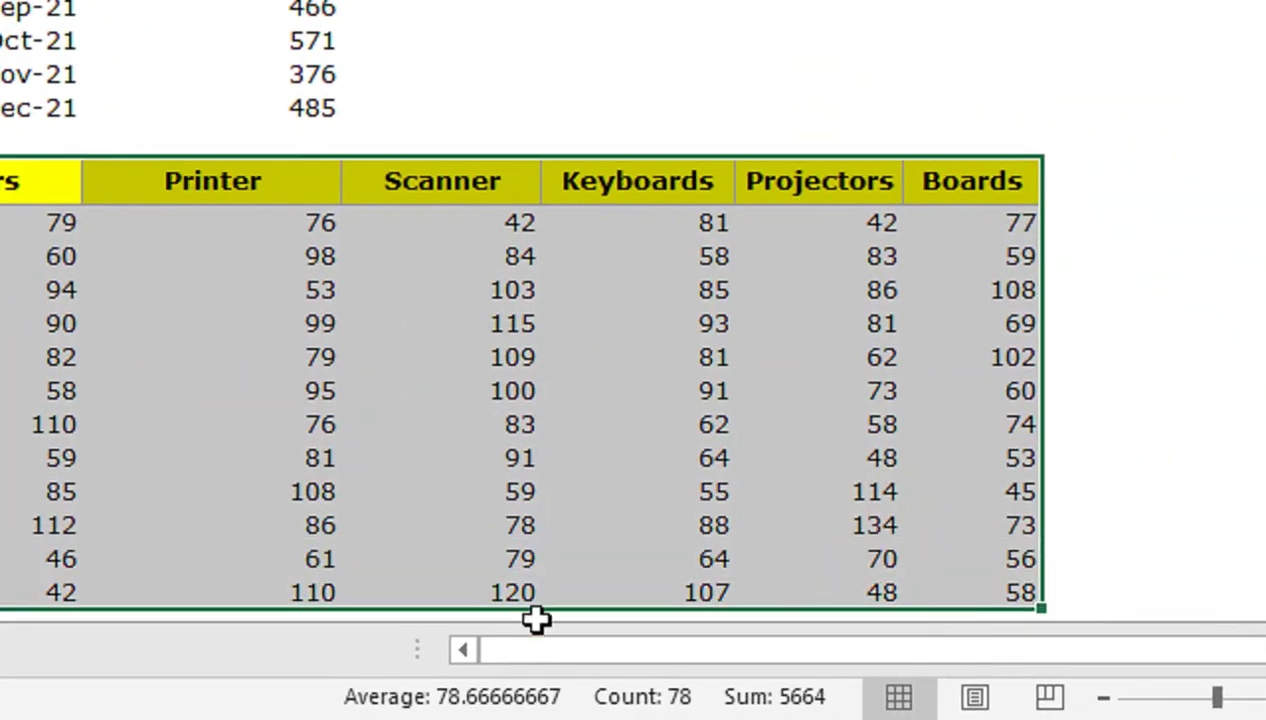
{"action": "left_click_drag", "start_coordinate": [535, 612], "coordinate": [670, 575]}
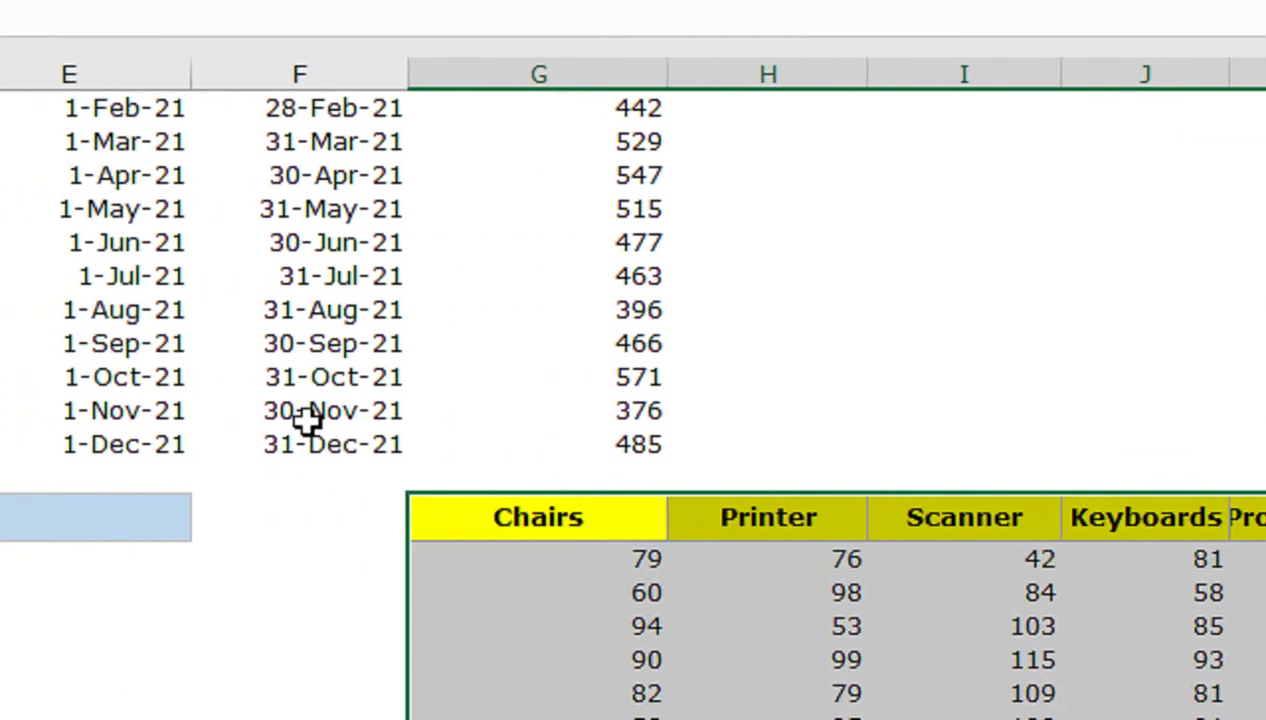
Copy the Start Date and End Date columns and paste them left of the totals
{"action": "left_click", "coordinate": [315, 443]}
{"action": "left_click_drag", "start_coordinate": [315, 443], "coordinate": [317, 216]}
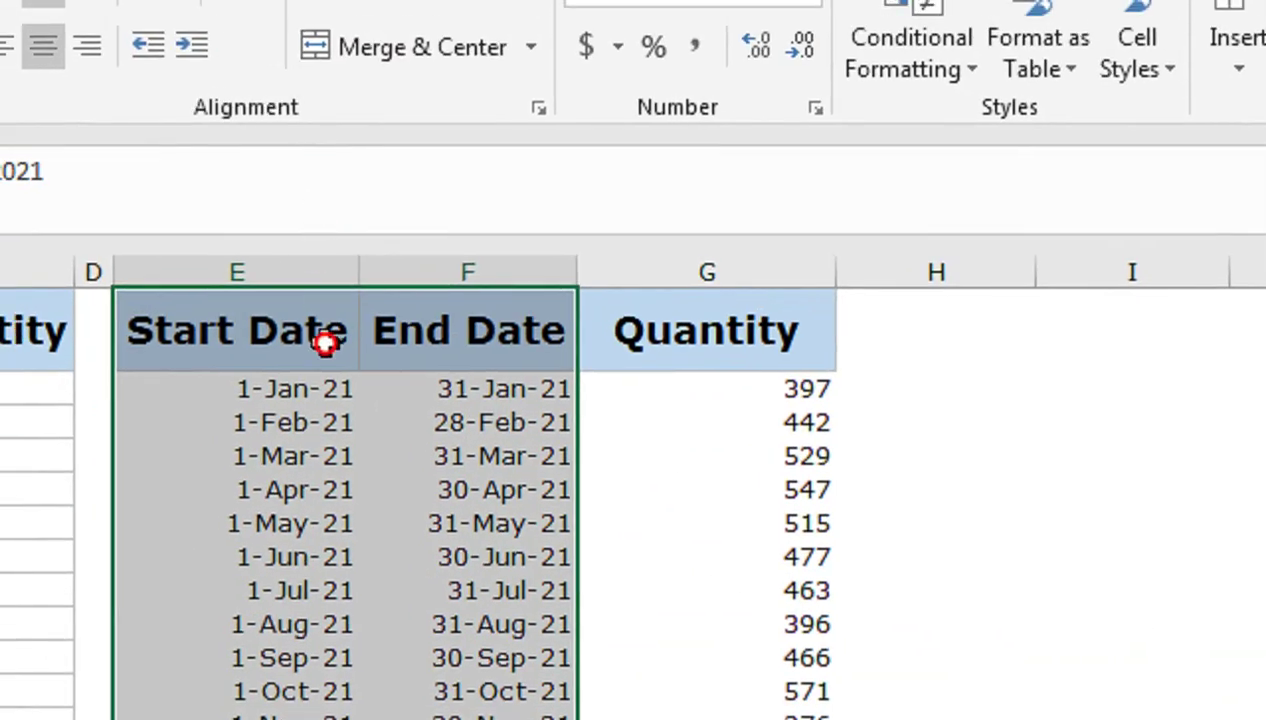
{"action": "key", "text": "ctrl+c"}
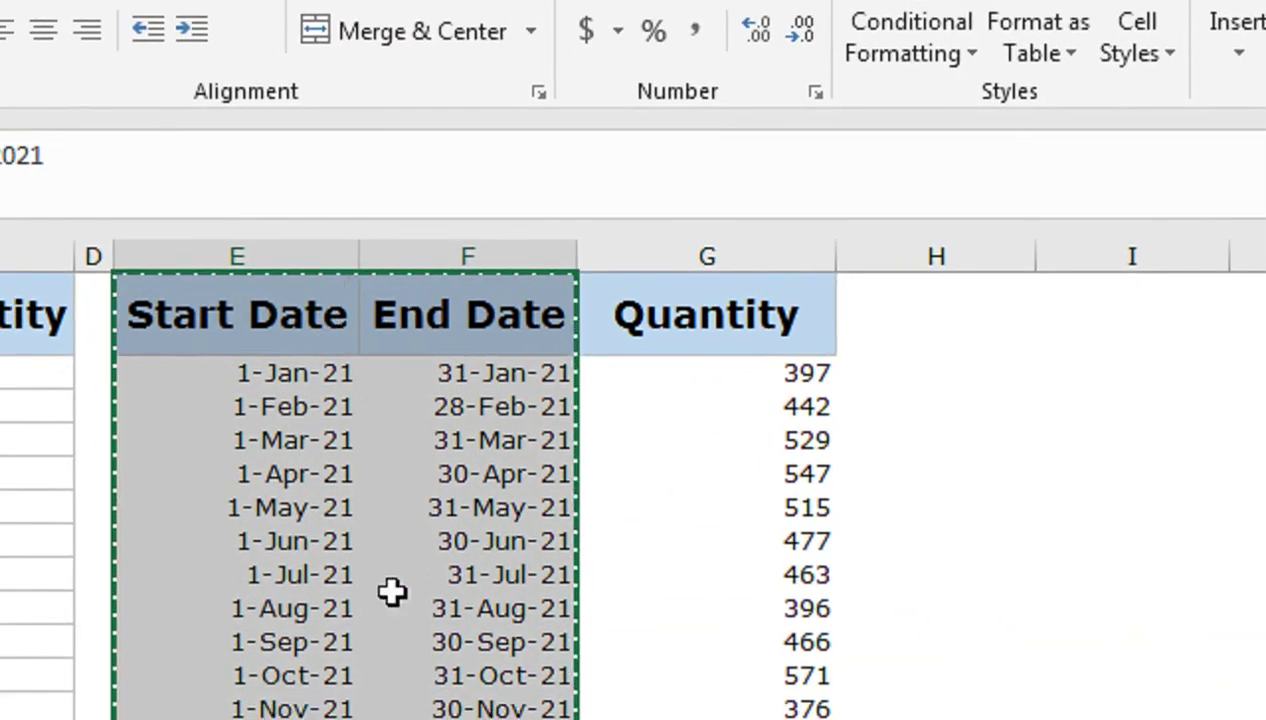
{"action": "left_click", "coordinate": [320, 595]}
{"action": "key", "text": "ctrl+v"}
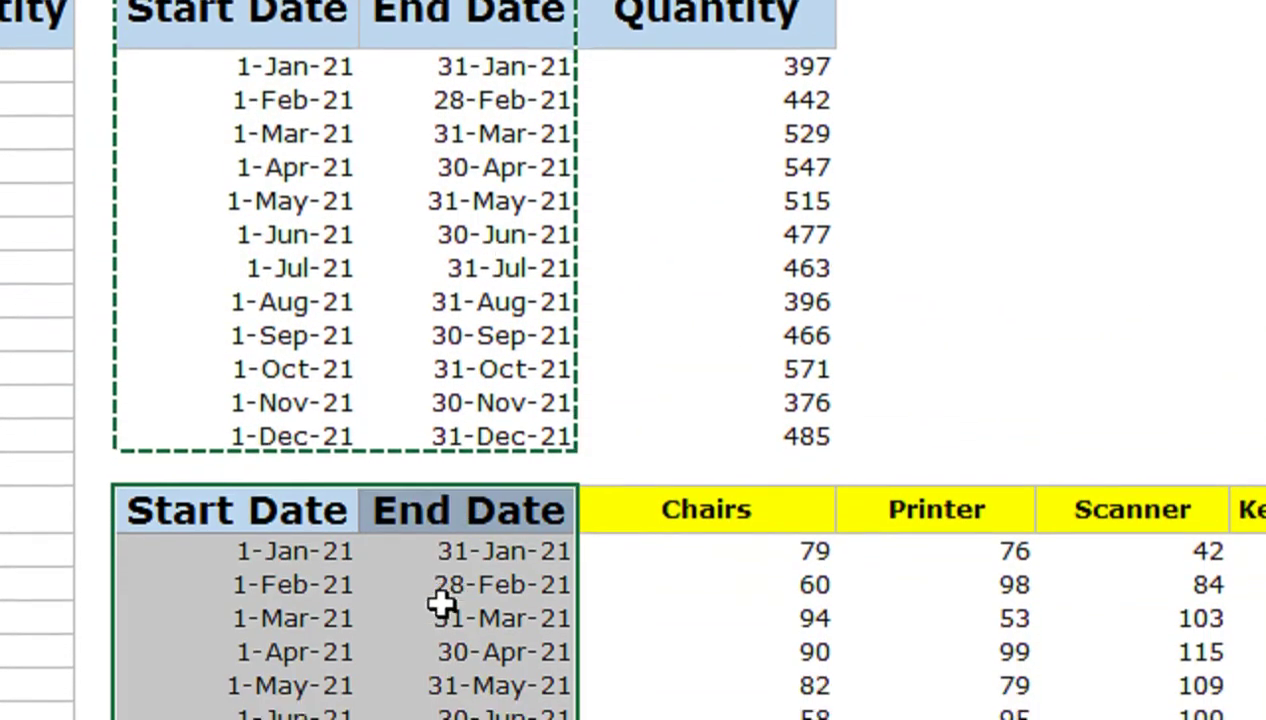
{"action": "left_click", "coordinate": [517, 178]}
Enter a test value 'asda' beside Quantity 515, then delete it
{"action": "left_click", "coordinate": [882, 249]}
{"action": "key", "text": "Escape"}
{"action": "type", "text": "asda"}
{"action": "key", "text": "Return"}
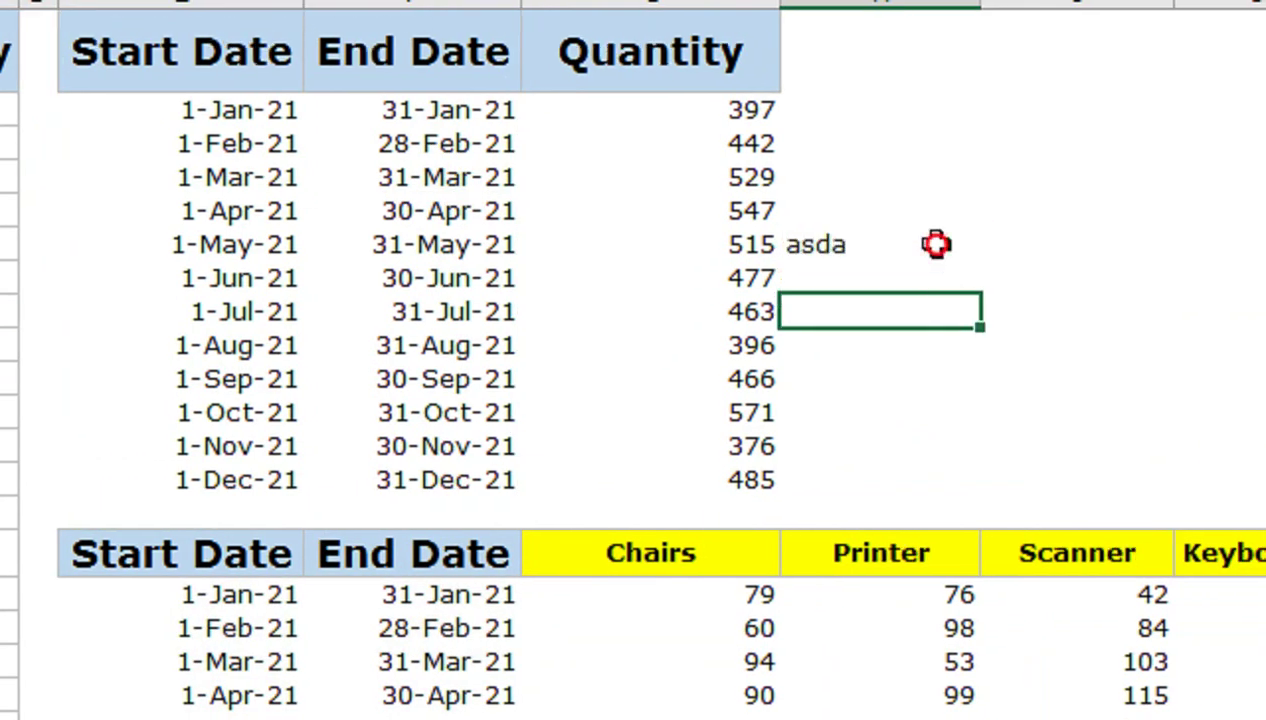
{"action": "left_click", "coordinate": [933, 243]}
{"action": "key", "text": "Delete"}
Review the grid's cells and check the January Projectors total's formula
{"action": "left_click", "coordinate": [415, 250]}
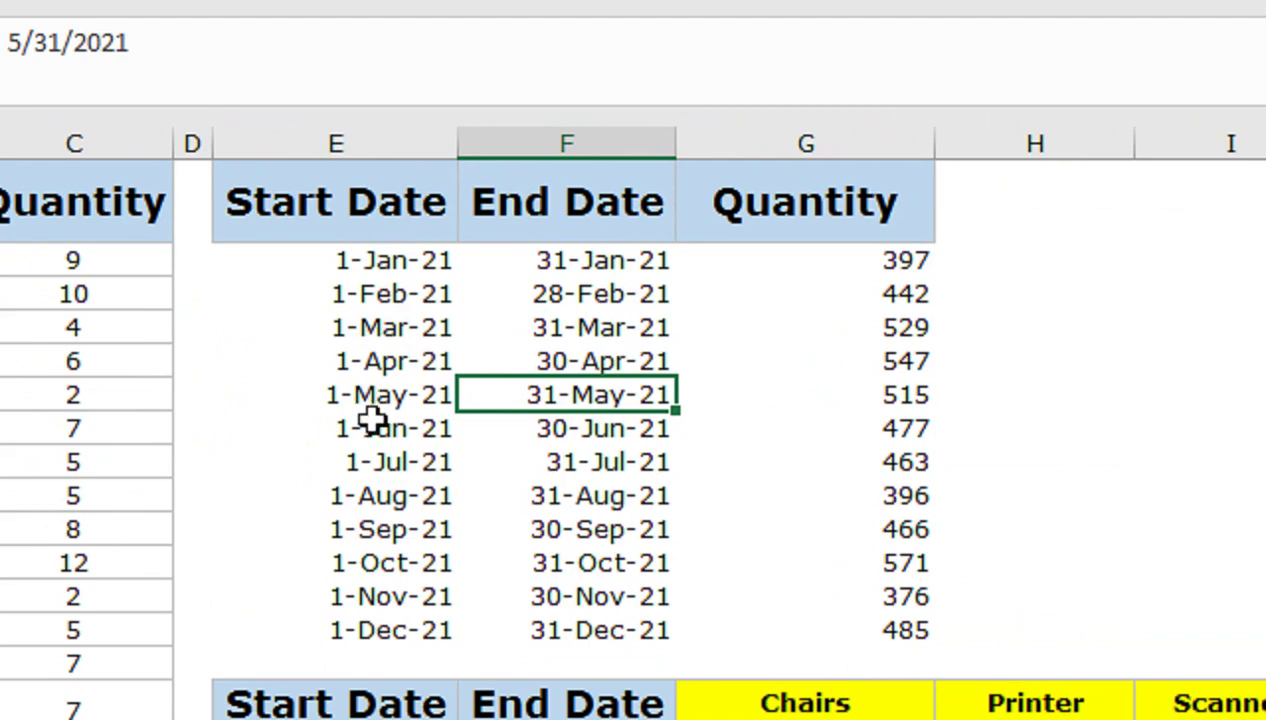
{"action": "left_click_drag", "start_coordinate": [865, 263], "coordinate": [865, 630]}
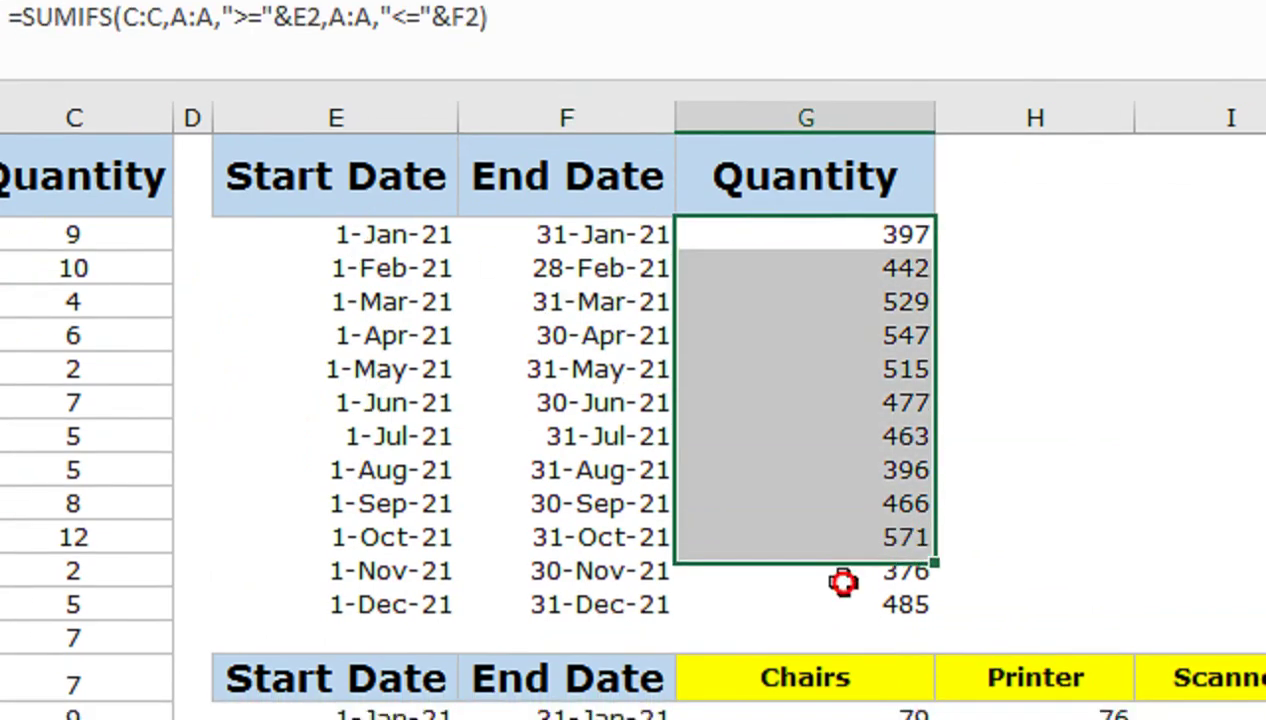
{"action": "scroll", "coordinate": [678, 588], "scroll_direction": "down", "scroll_amount": 1}
{"action": "mouse_move", "coordinate": [517, 554]}
{"action": "left_mouse_down"}
{"action": "mouse_move", "coordinate": [540, 663]}
{"action": "mouse_move", "coordinate": [600, 589]}
{"action": "left_mouse_up"}
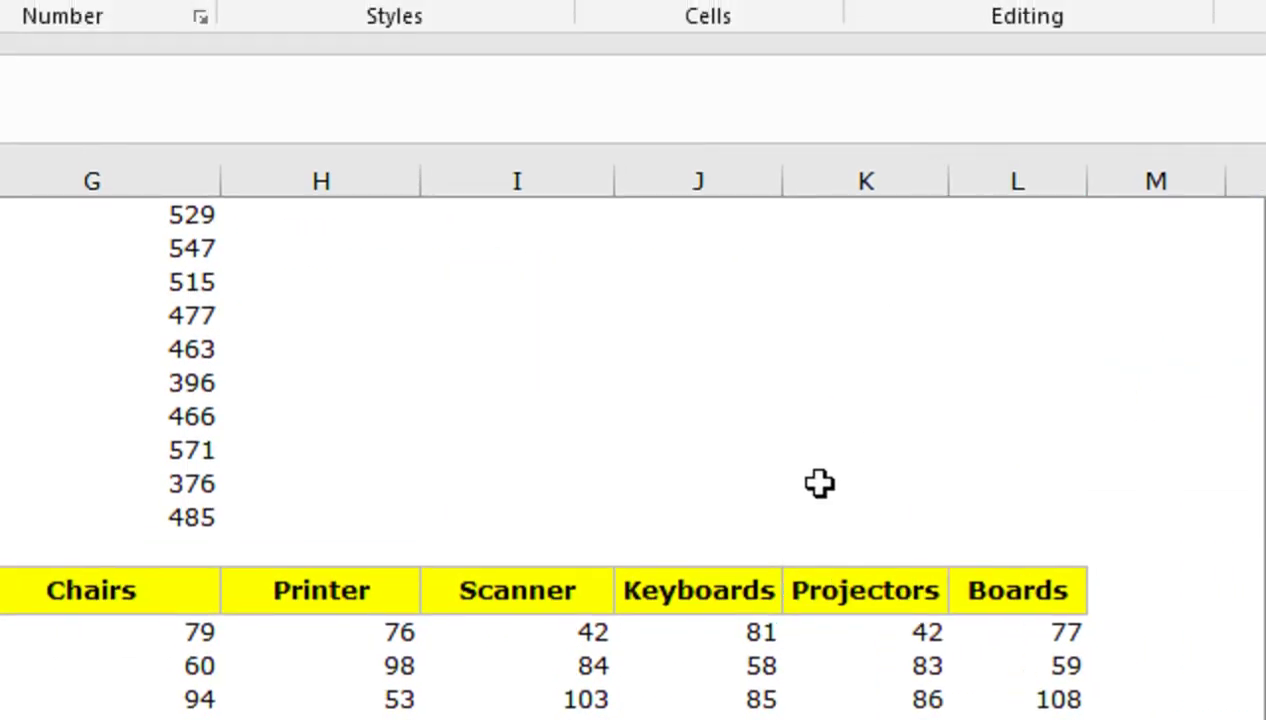
{"action": "left_click", "coordinate": [806, 632]}
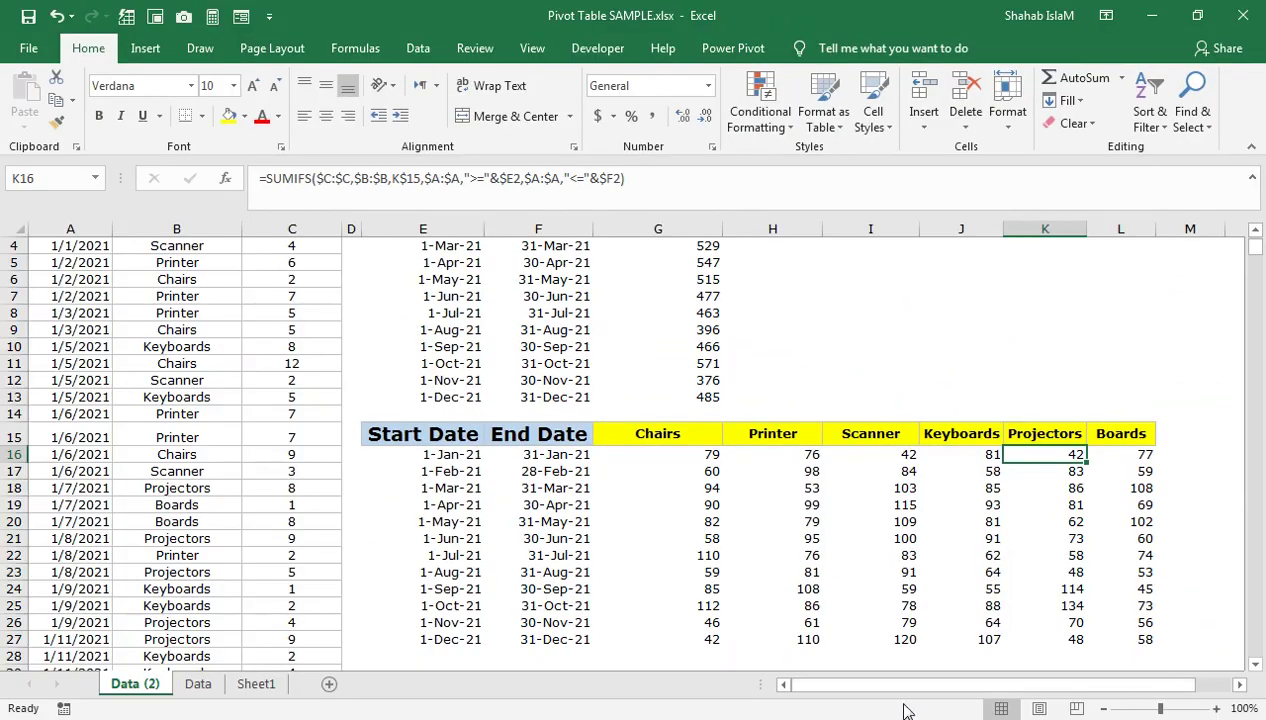
{"action": "left_click_drag", "start_coordinate": [165, 489], "coordinate": [205, 128]}
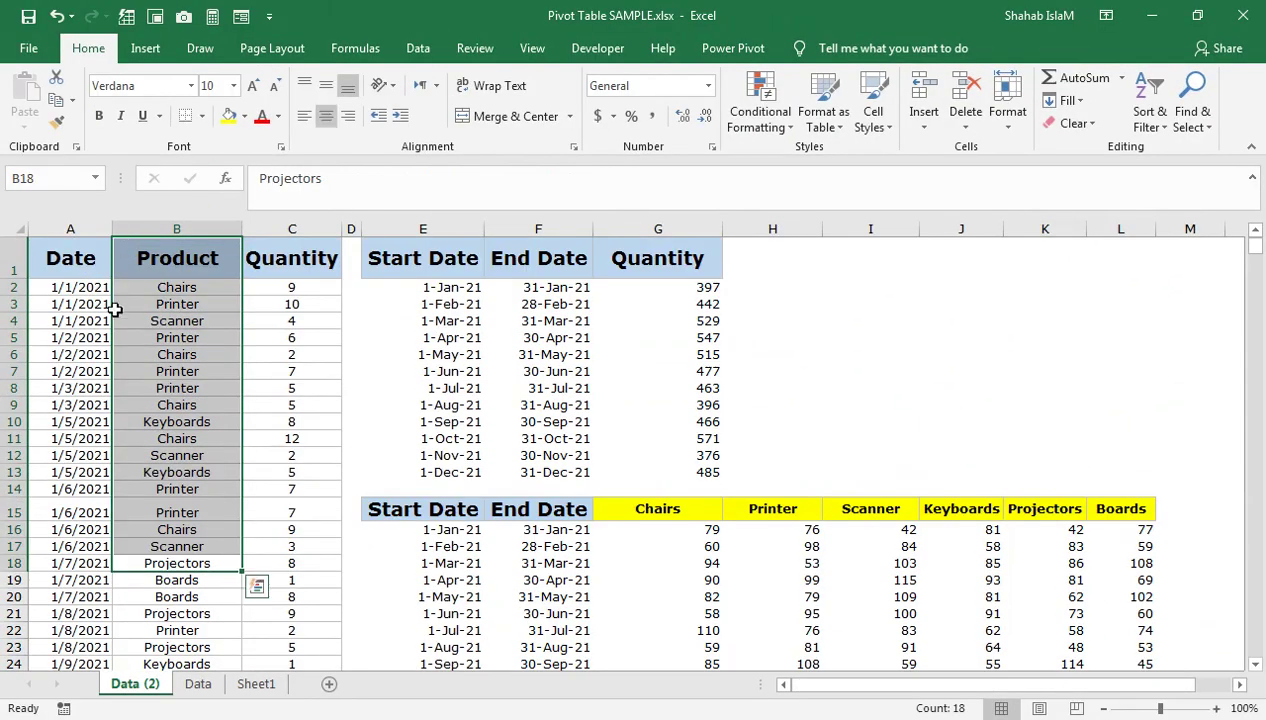
{"action": "left_click", "coordinate": [120, 320]}
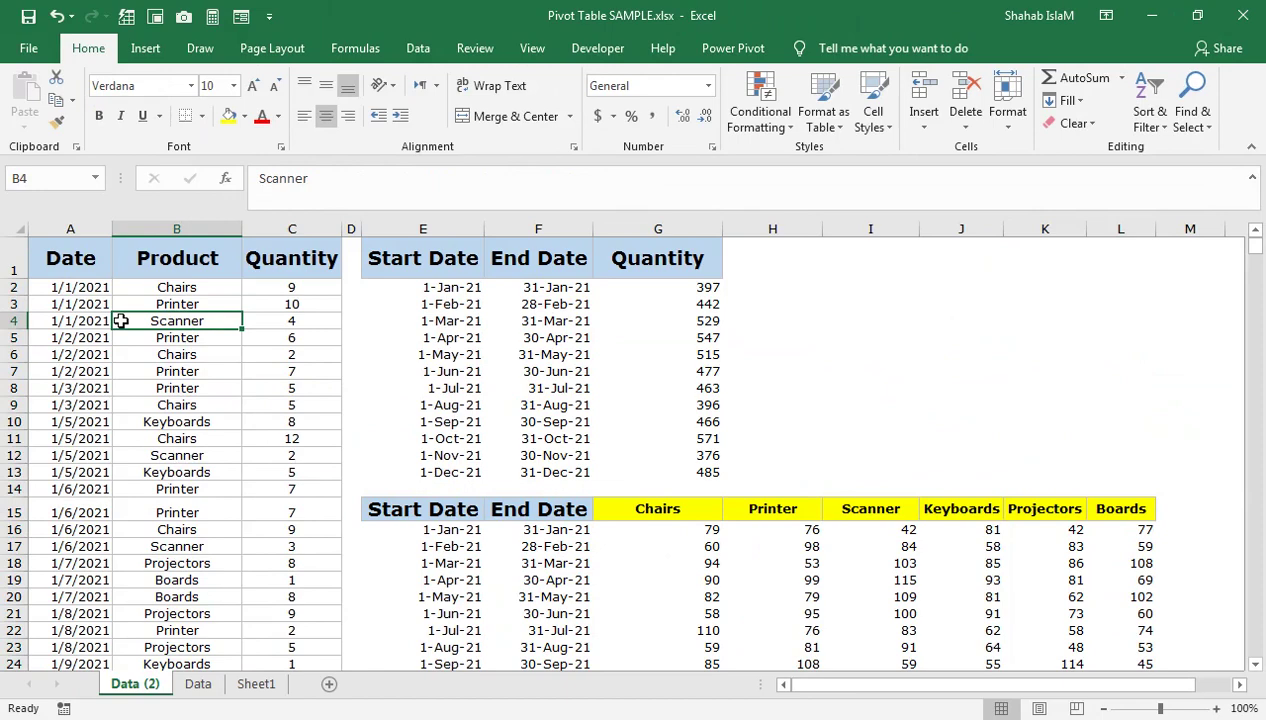
{"action": "left_click", "coordinate": [316, 325]}
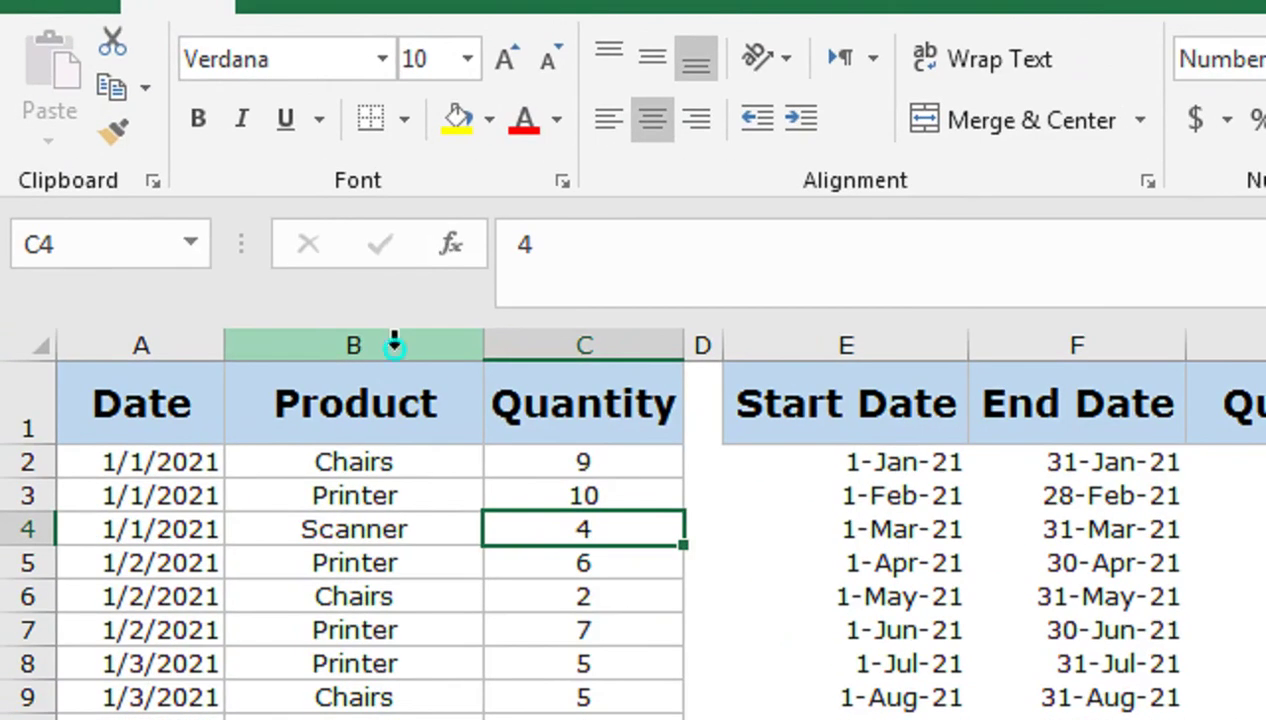
{"action": "right_click", "coordinate": [196, 229]}
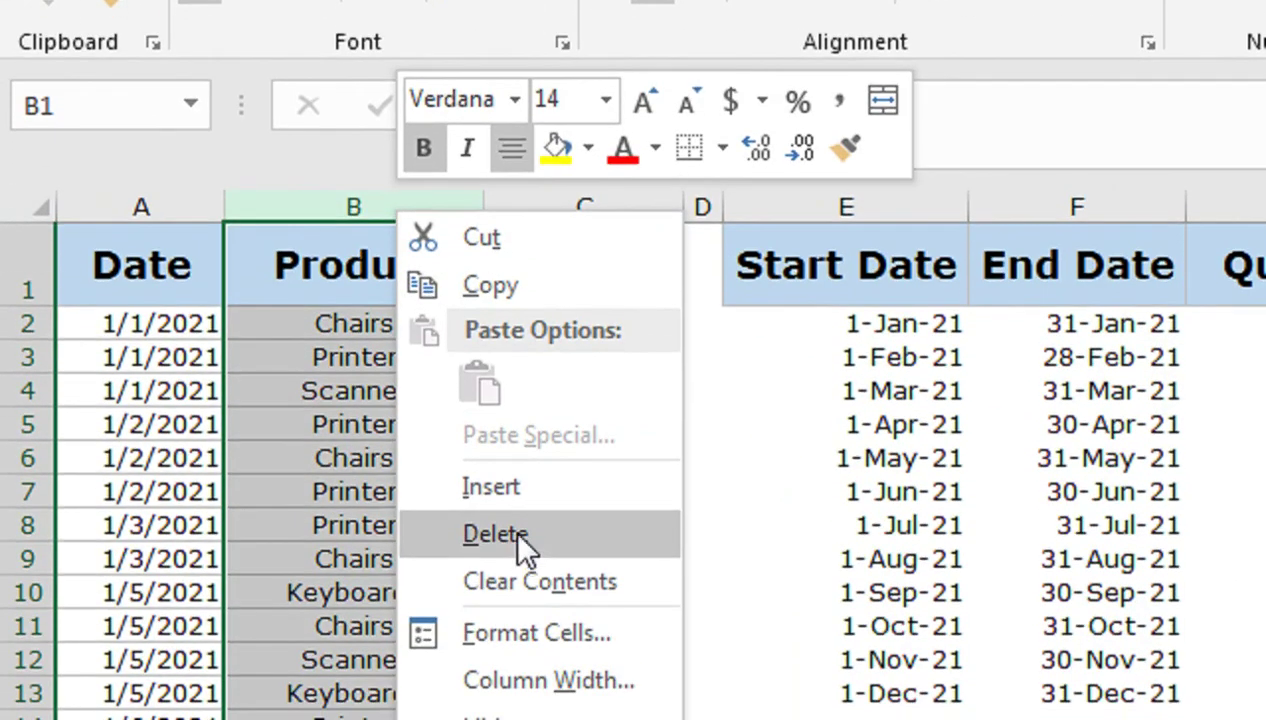
{"action": "key", "text": "Escape"}
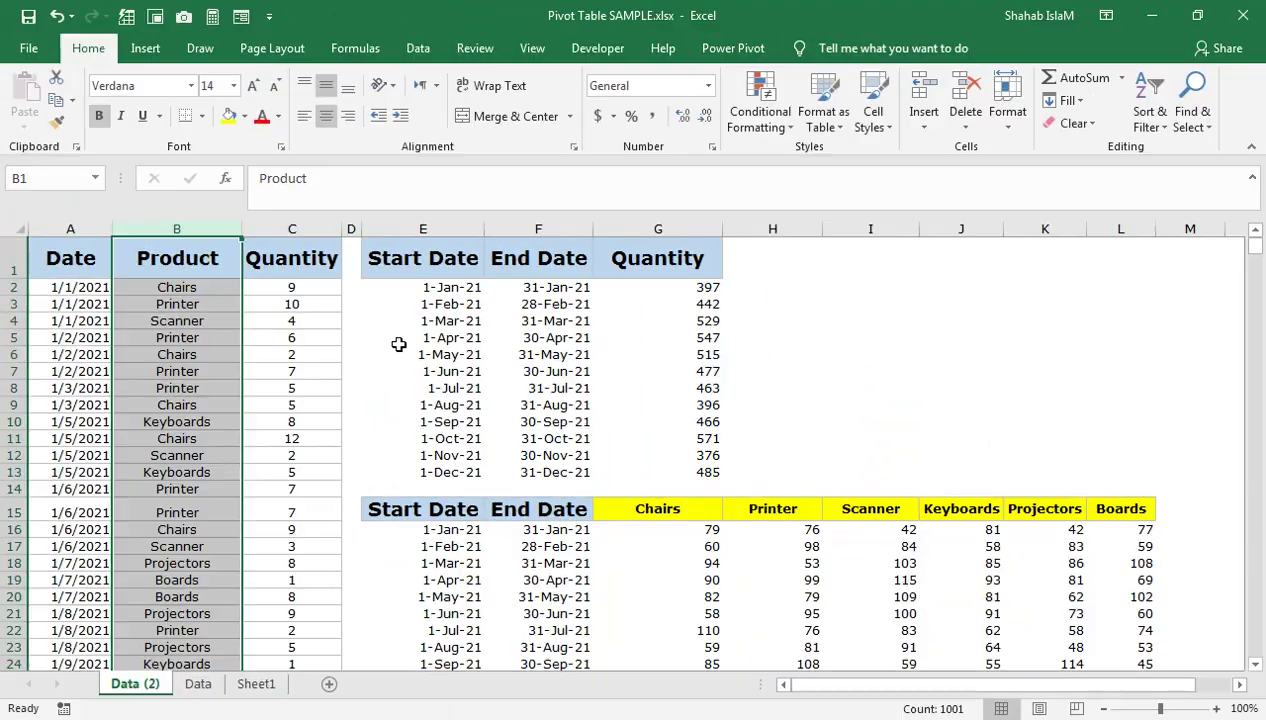
{"action": "left_click", "coordinate": [291, 405]}
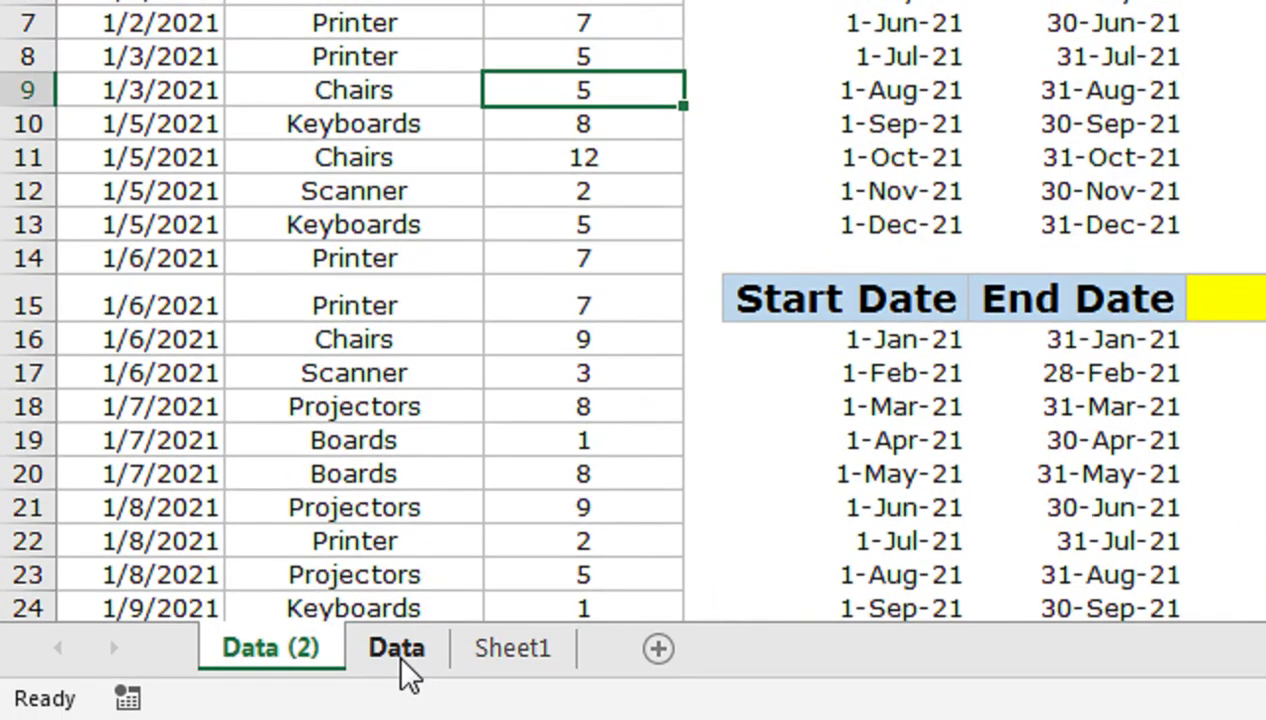
{"action": "left_click", "coordinate": [405, 665]}
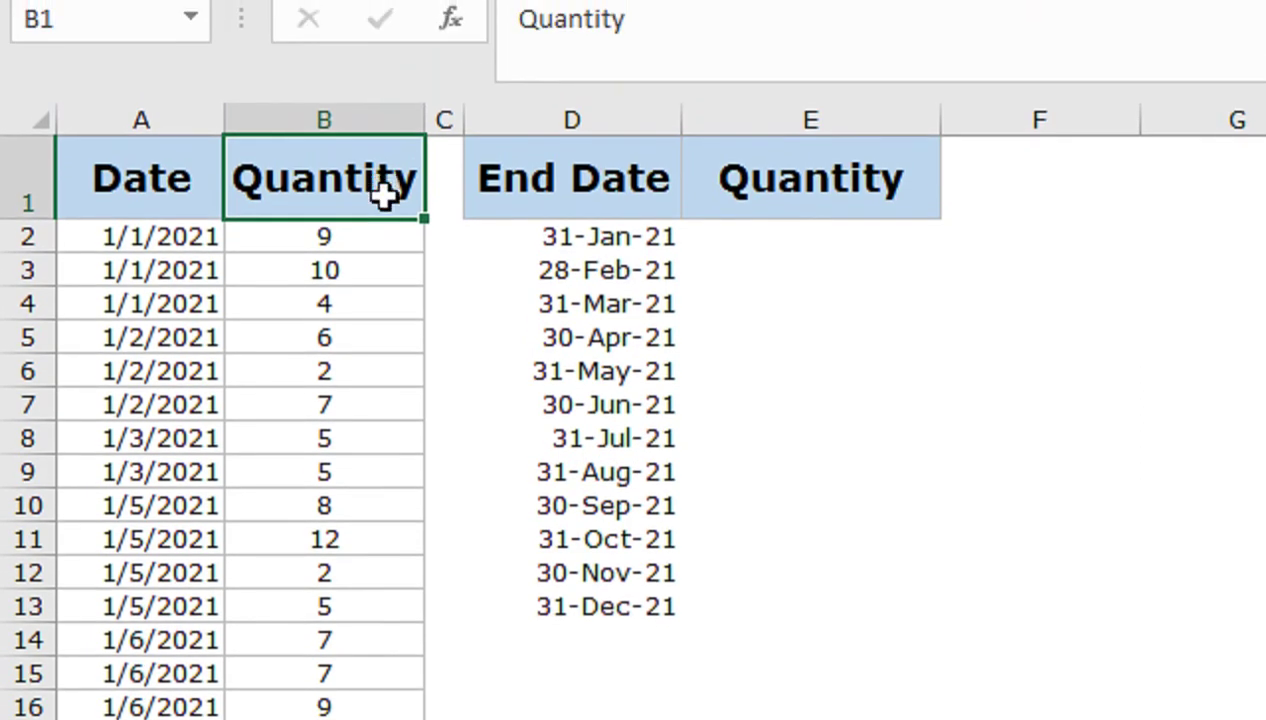
{"action": "left_click", "coordinate": [763, 240]}
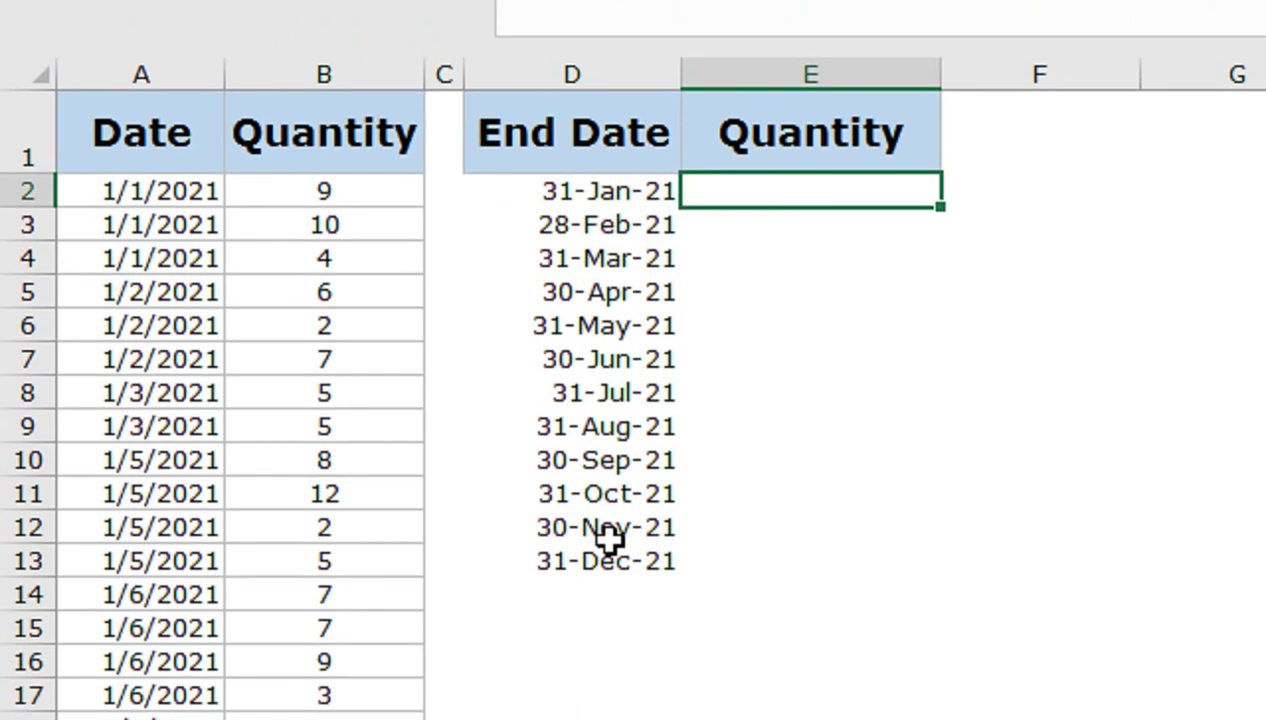
{"action": "left_click", "coordinate": [150, 204]}
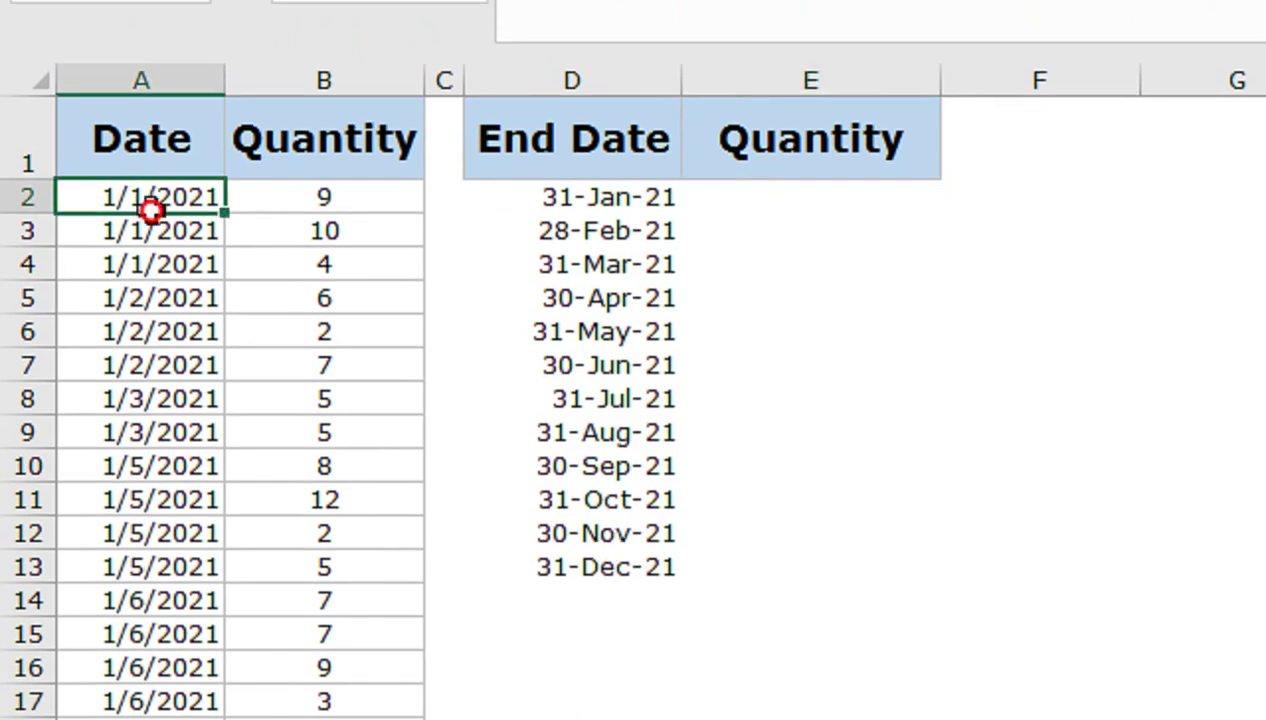
{"action": "left_click_drag", "start_coordinate": [150, 210], "coordinate": [150, 661]}
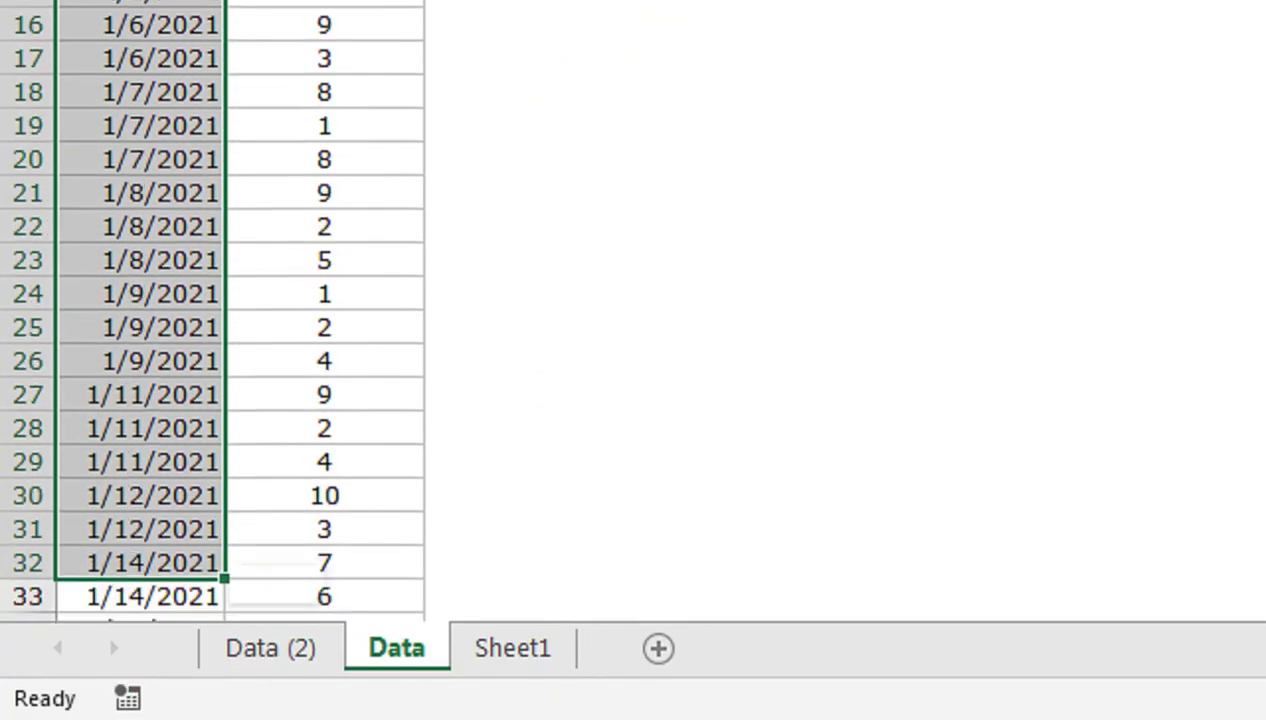
{"action": "mouse_move", "coordinate": [150, 661]}
{"action": "left_mouse_down"}
{"action": "mouse_move", "coordinate": [204, 93]}
{"action": "mouse_move", "coordinate": [188, 519]}
{"action": "mouse_move", "coordinate": [184, 474]}
{"action": "left_mouse_up"}
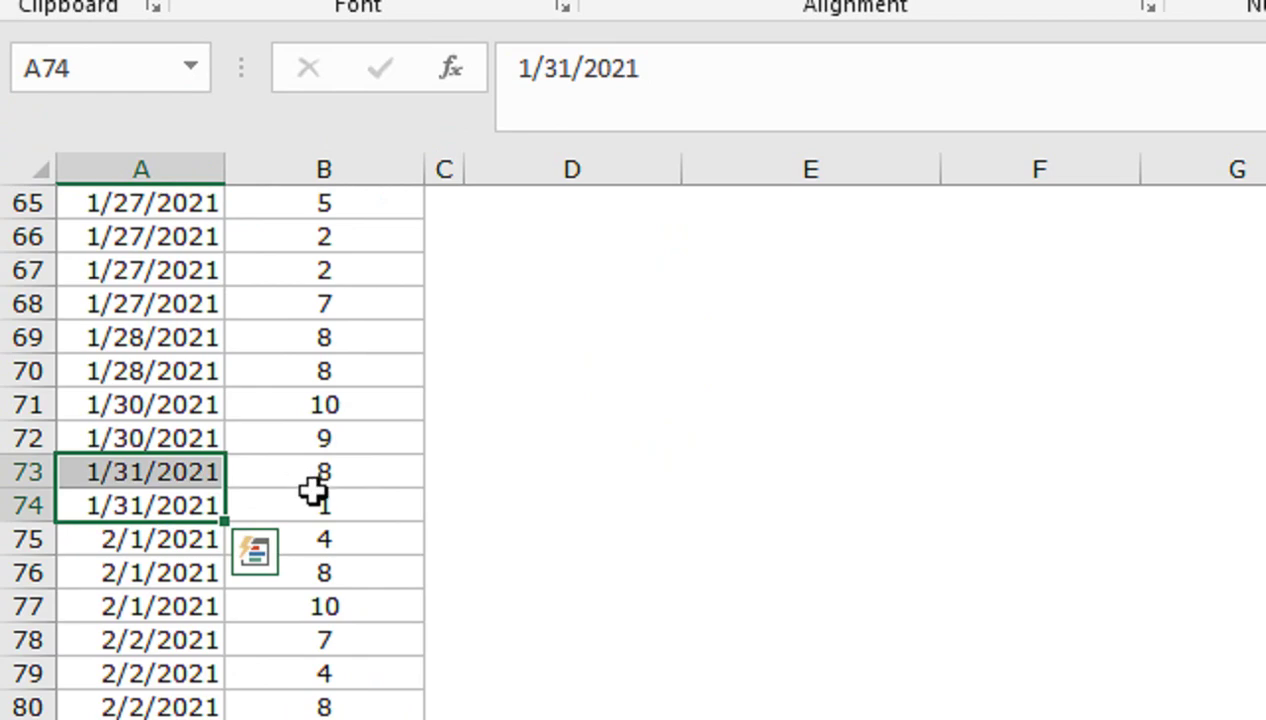
{"action": "left_click_drag", "start_coordinate": [560, 505], "coordinate": [633, 141]}
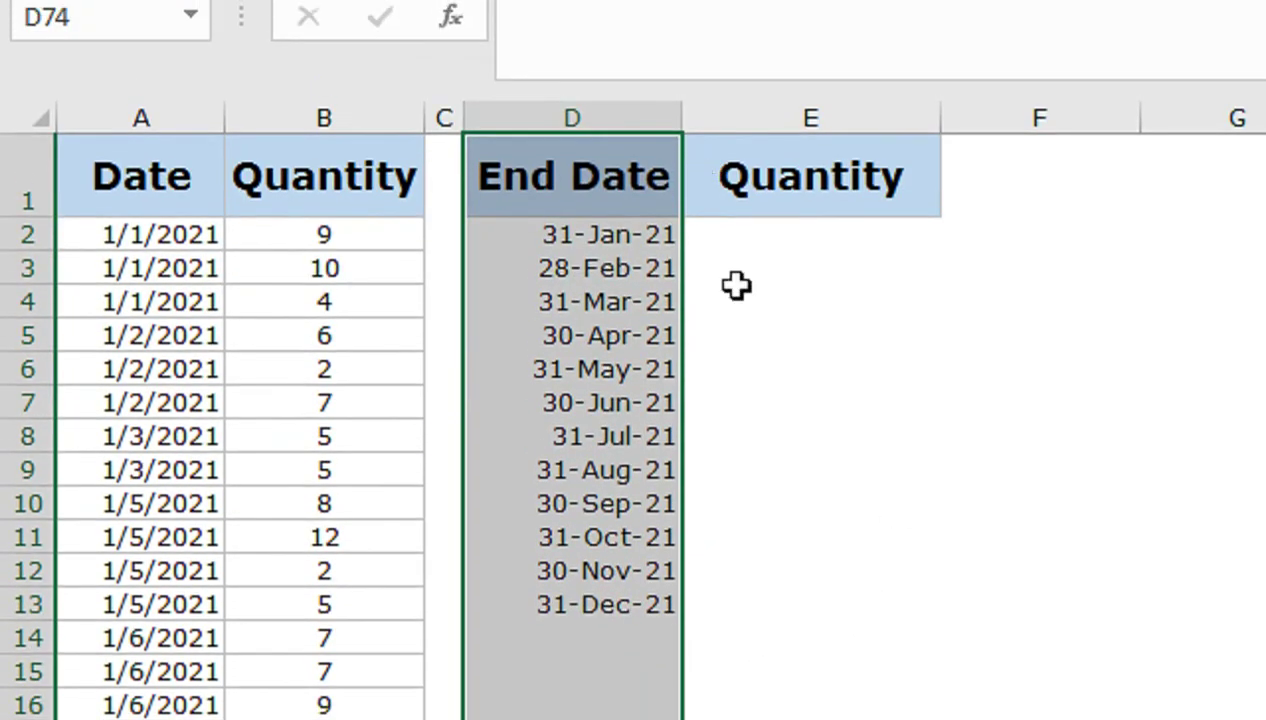
Insert the SUMIFS function into E2 from the autocomplete list, correcting a typo
{"action": "left_click", "coordinate": [792, 240]}
{"action": "type", "text": "="}
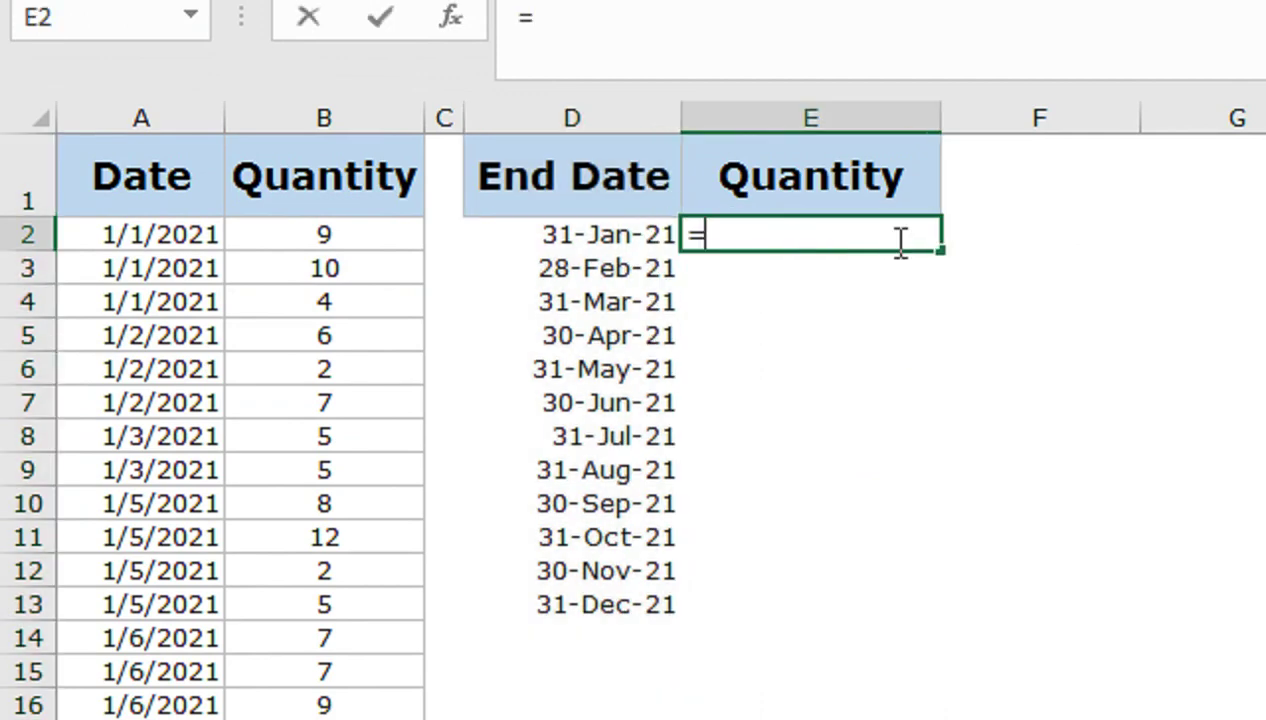
{"action": "type", "text": "sm"}
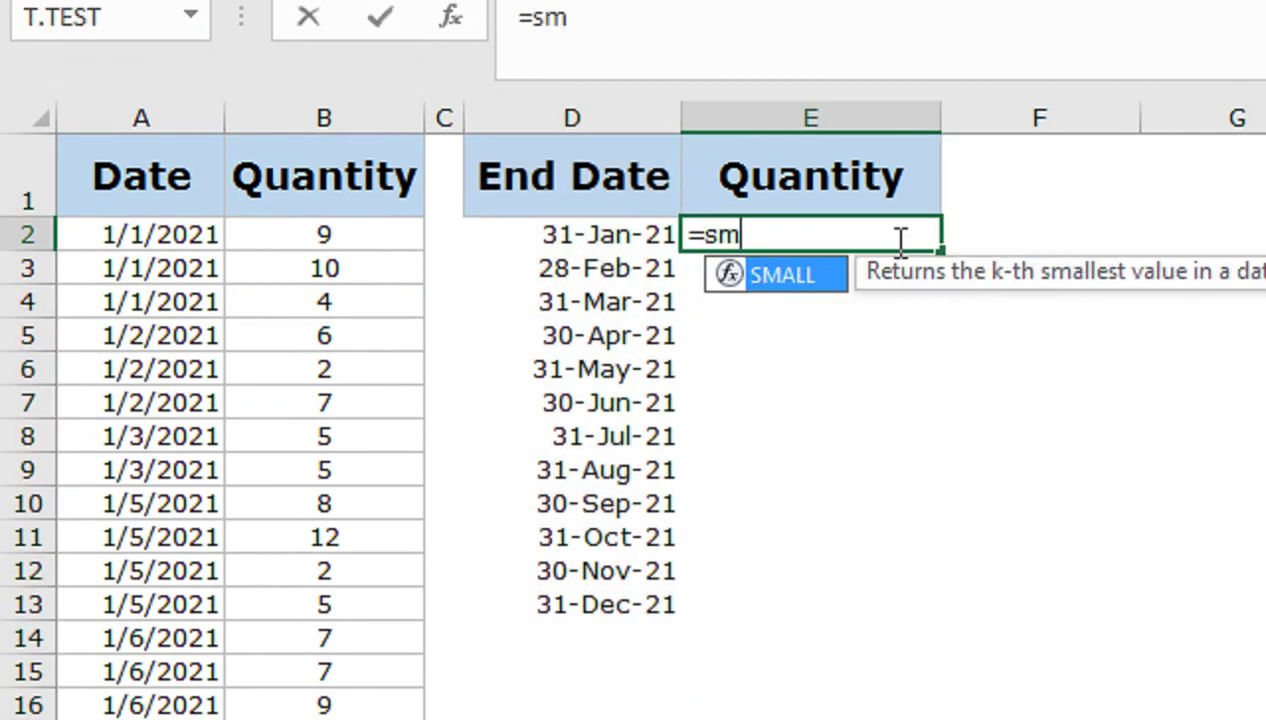
{"action": "key", "text": "BackSpace"}
{"action": "type", "text": "umif"}
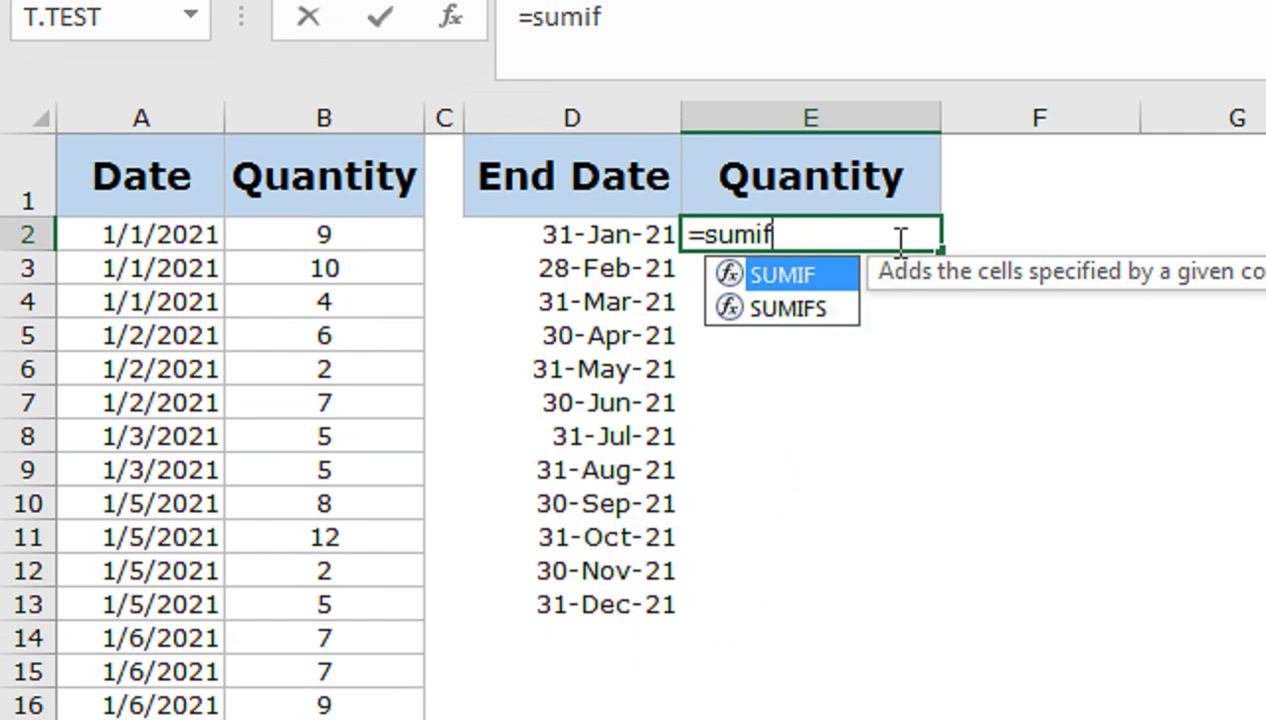
{"action": "key", "text": "Down"}
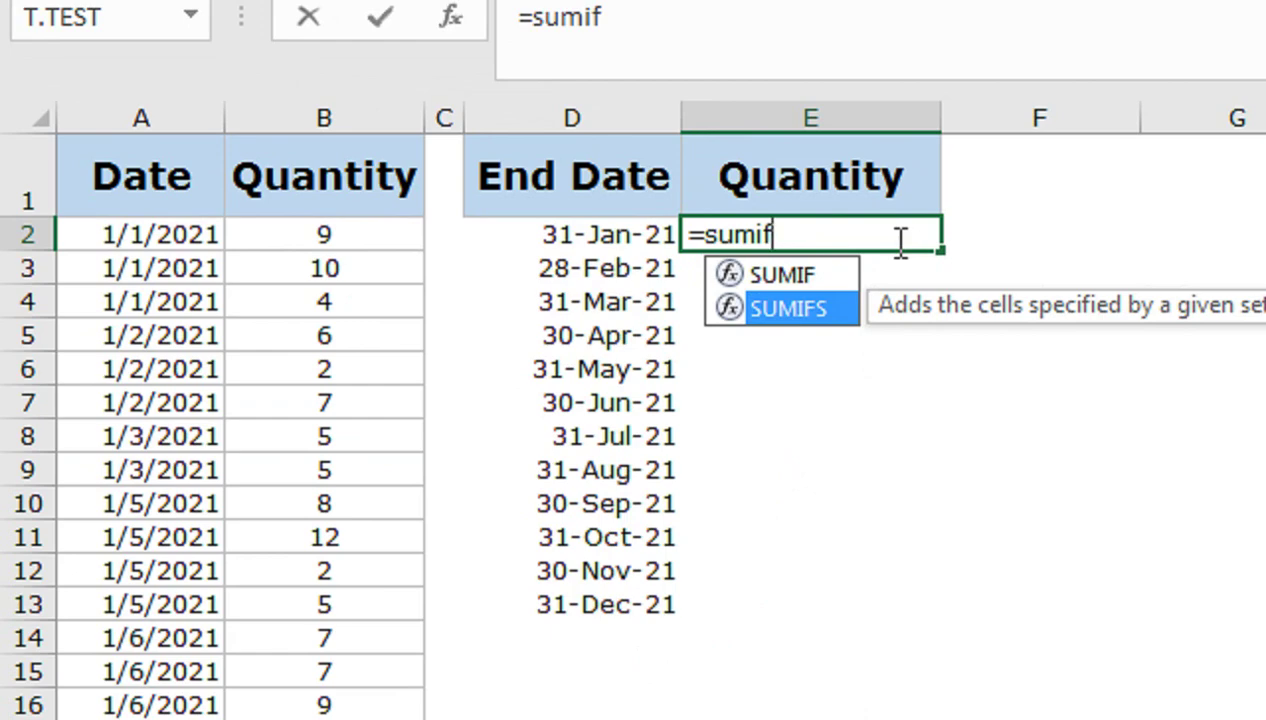
{"action": "key", "text": "Tab"}
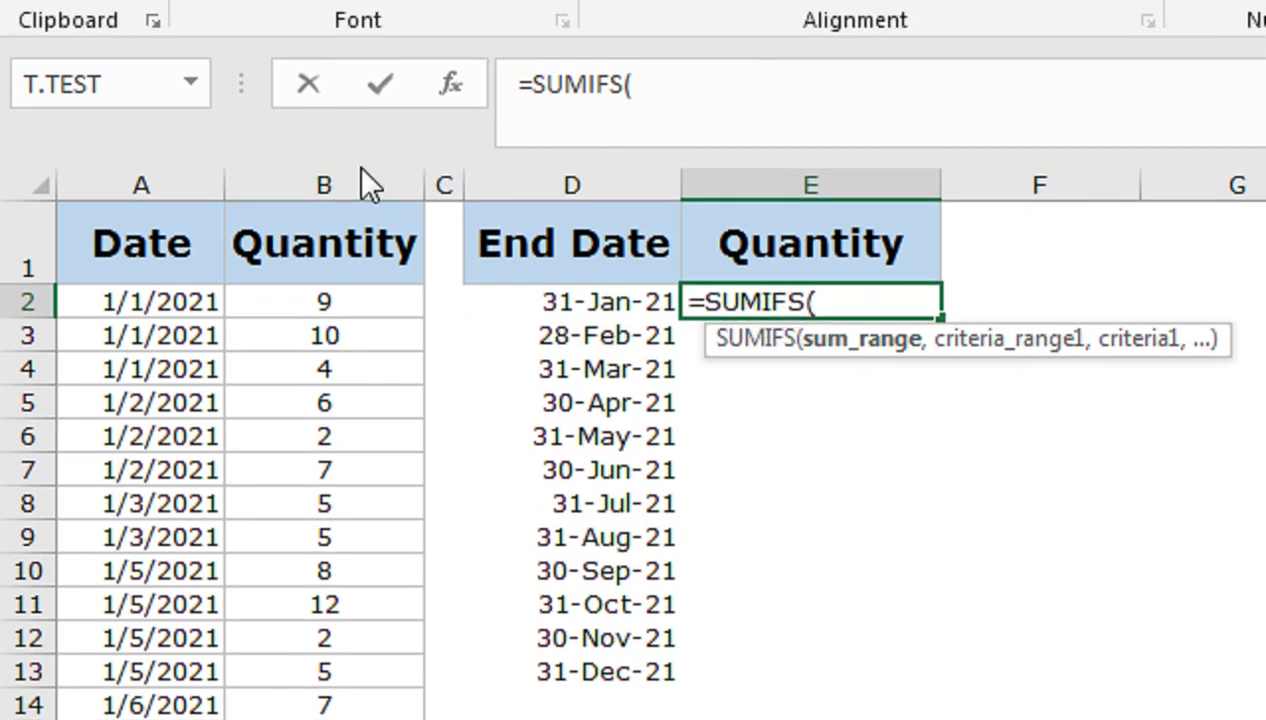
Enter $B:$B as sum range and $A:$A as criteria range, then start a MAX criterion
{"action": "left_click", "coordinate": [362, 183]}
{"action": "key", "text": "F4"}
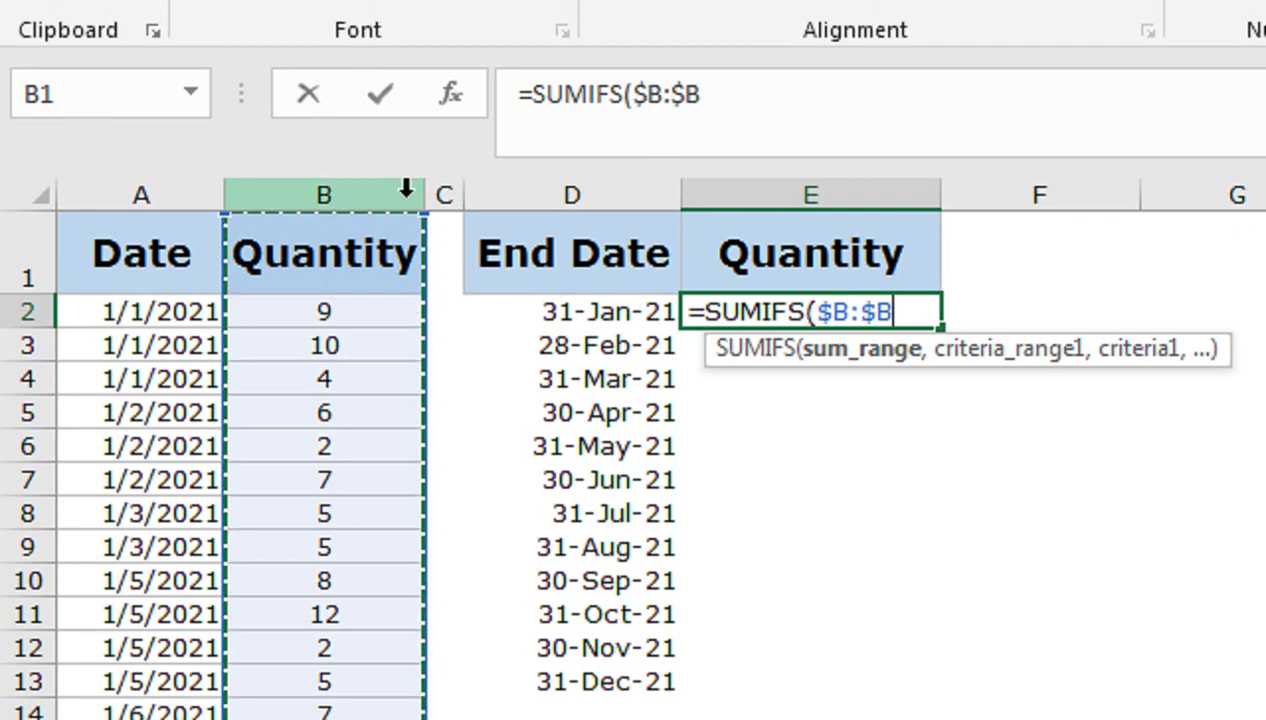
{"action": "type", "text": ","}
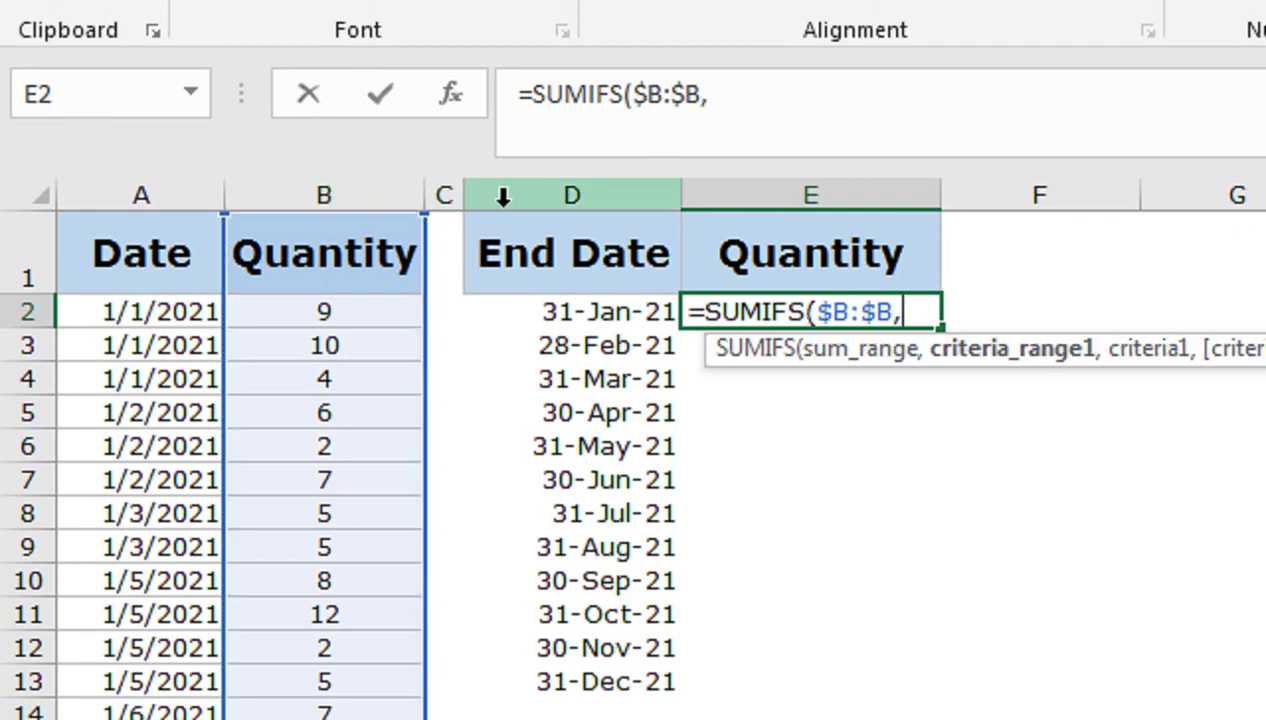
{"action": "left_click", "coordinate": [186, 189]}
{"action": "key", "text": "F4"}
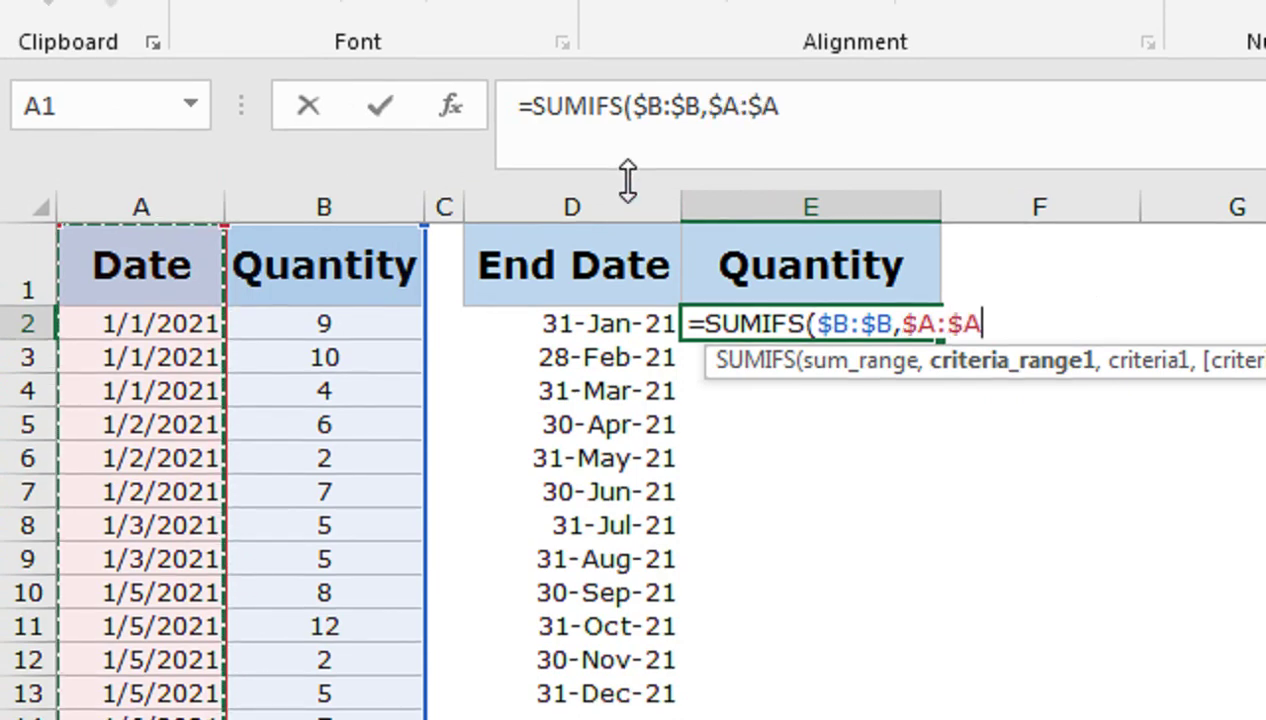
{"action": "type", "text": ","}
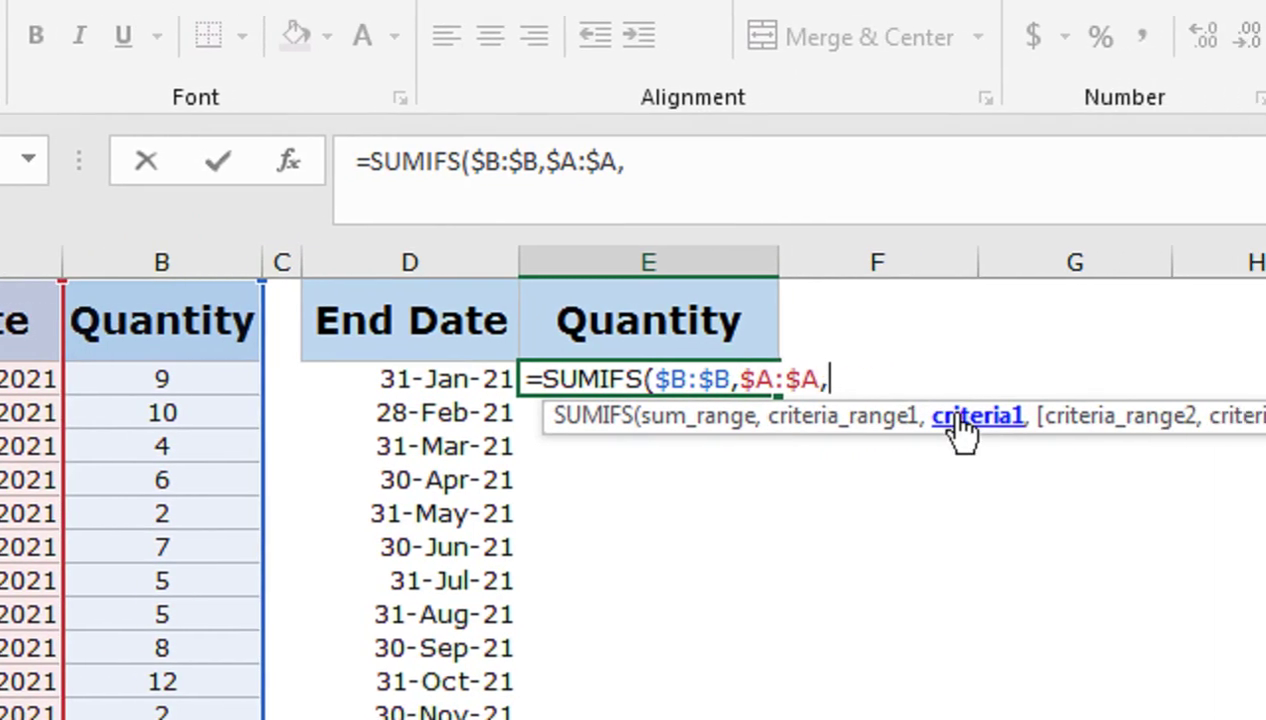
{"action": "type", "text": "ma"}
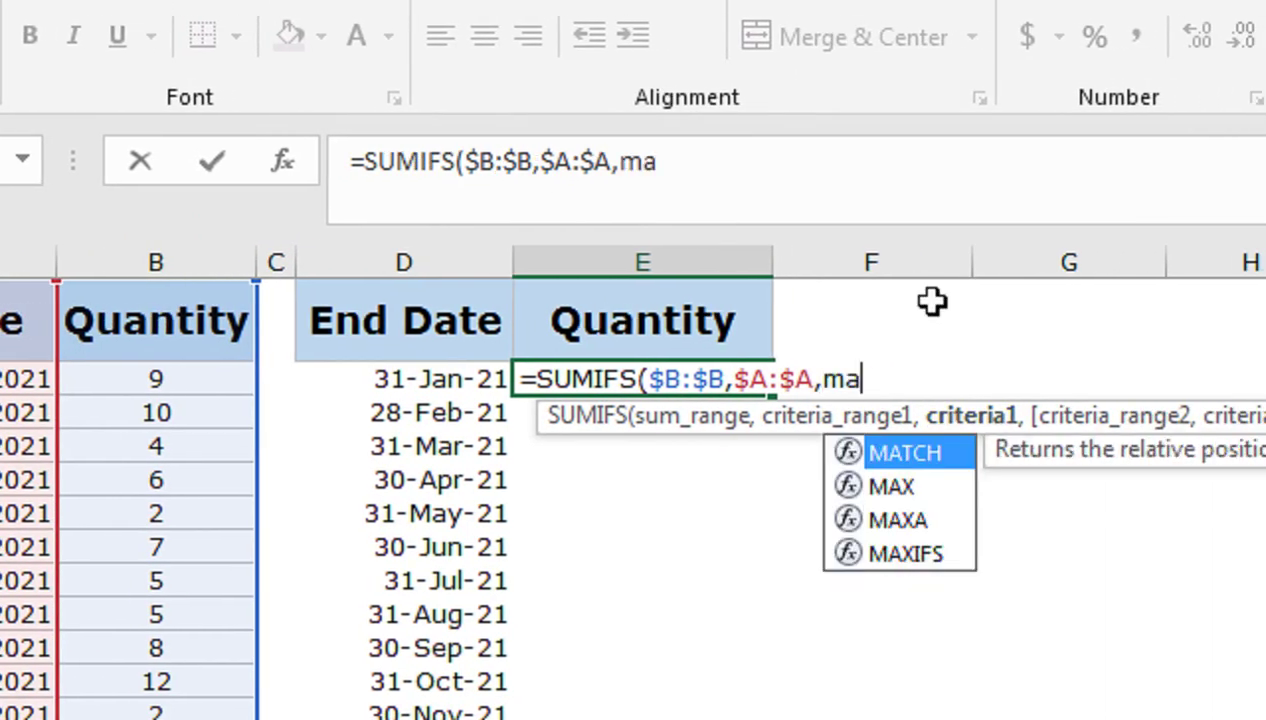
{"action": "type", "text": "c"}
{"action": "key", "text": "BackSpace"}
{"action": "type", "text": "x"}
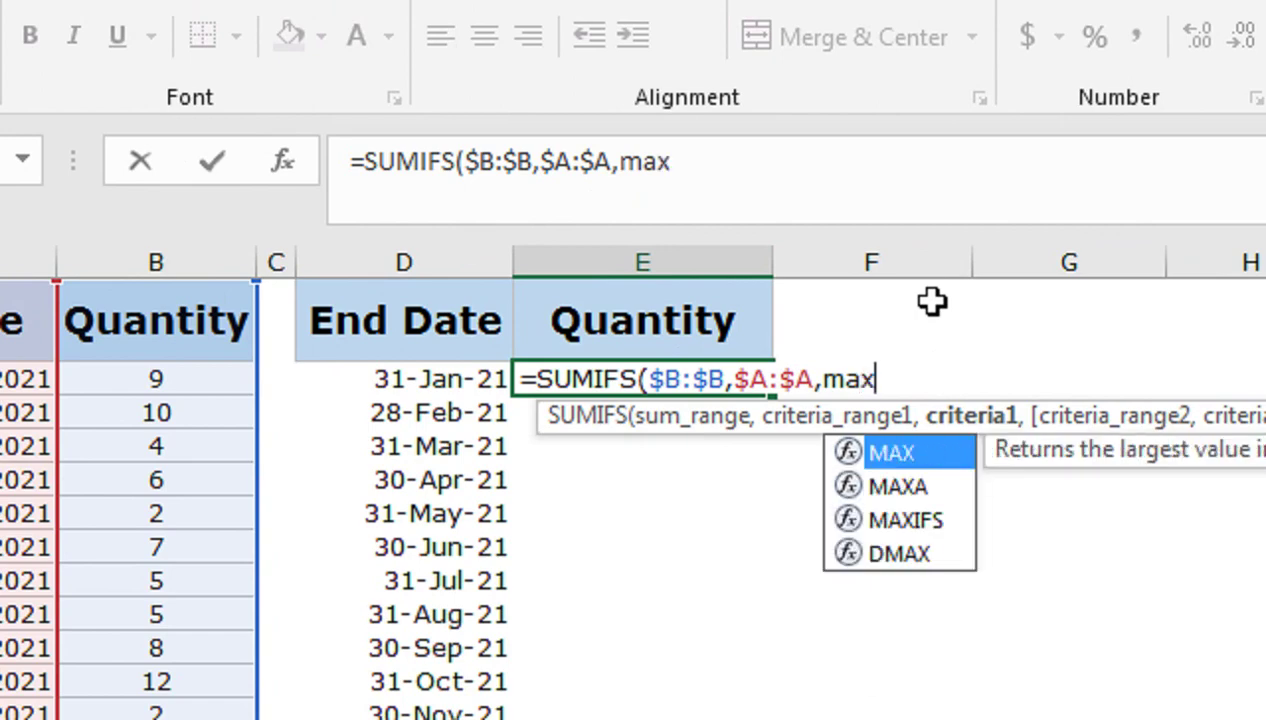
{"action": "key", "text": "Tab"}
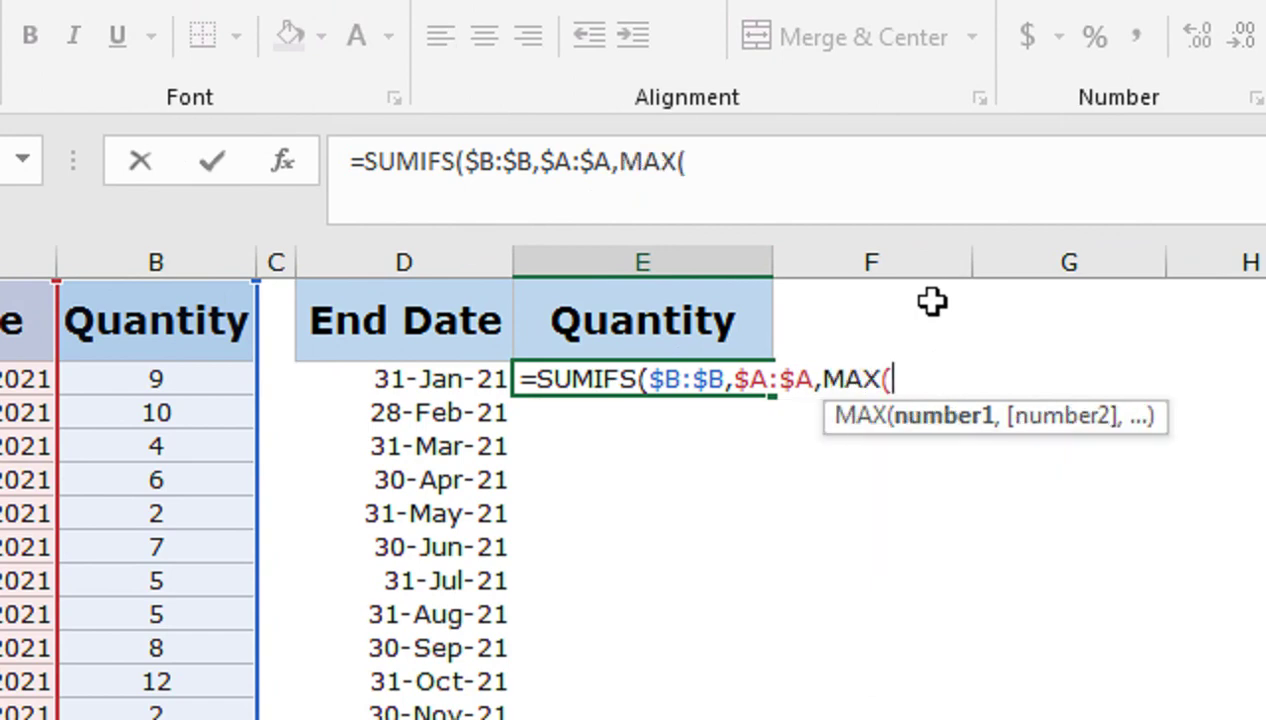
Complete MAX(IF($A:$A<=D2,A:A)) and array-enter the formula, returning 9 for January
{"action": "type", "text": "if"}
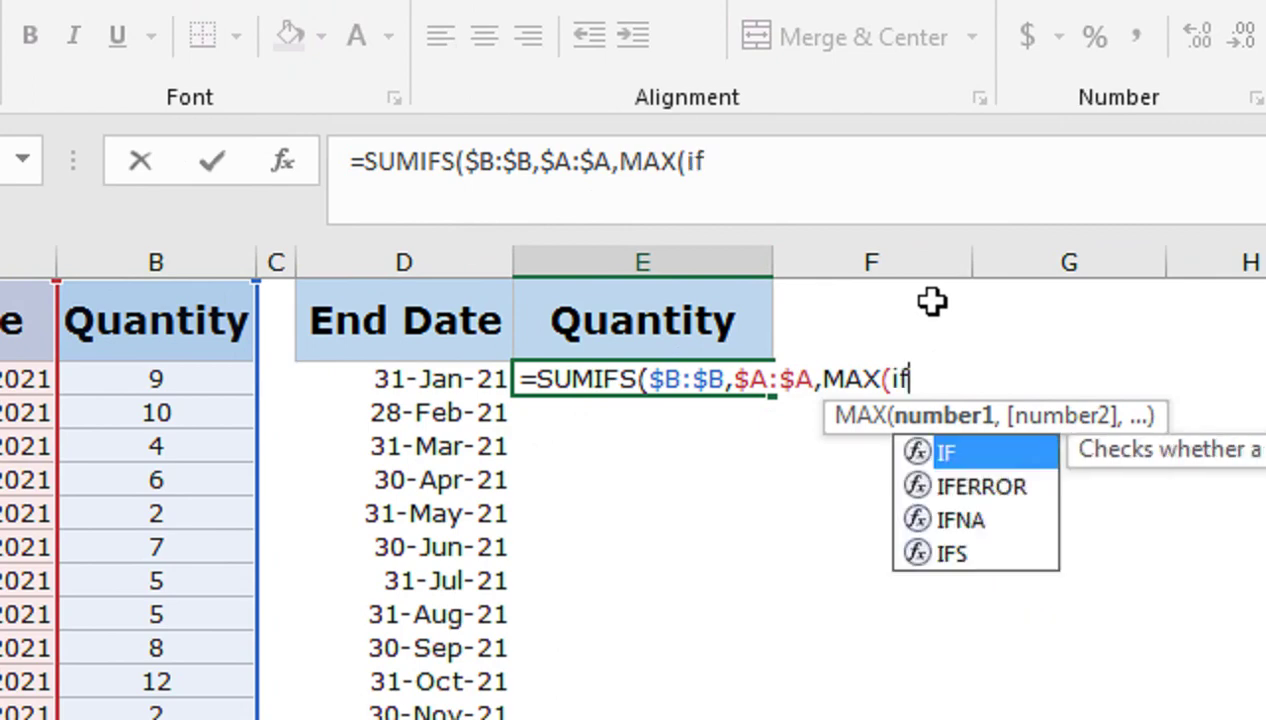
{"action": "key", "text": "Tab"}
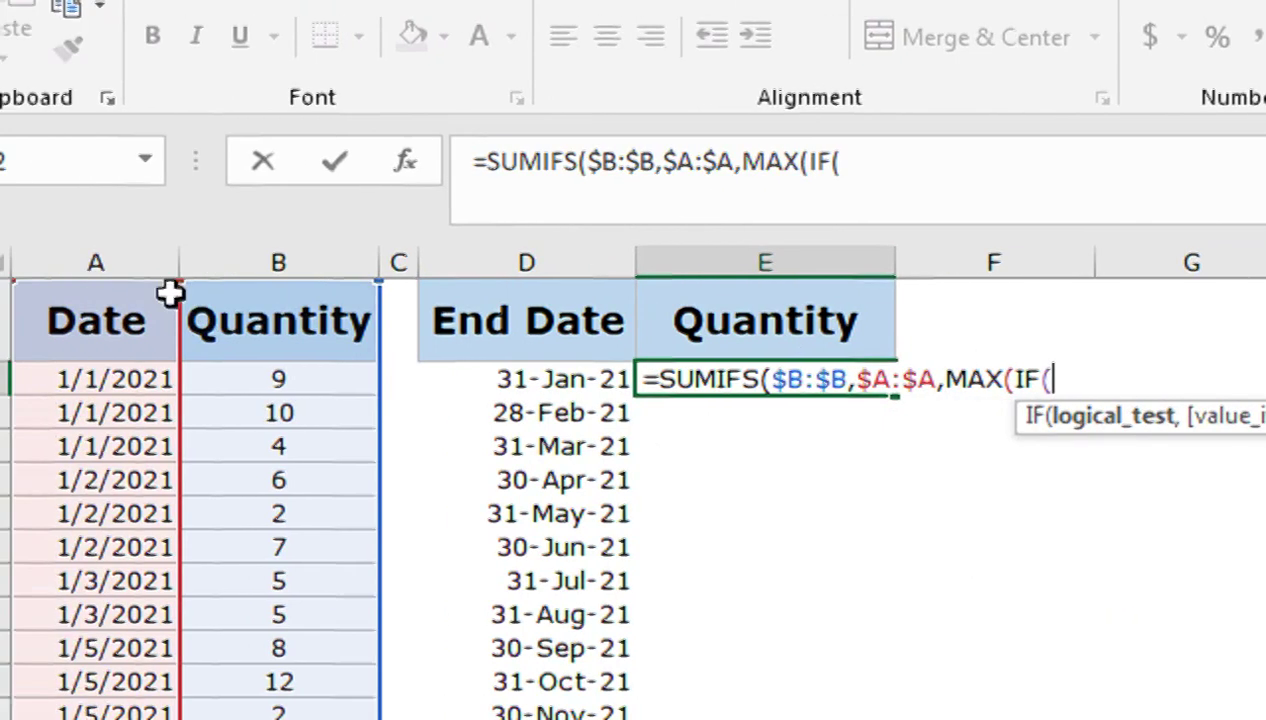
{"action": "left_click", "coordinate": [186, 258]}
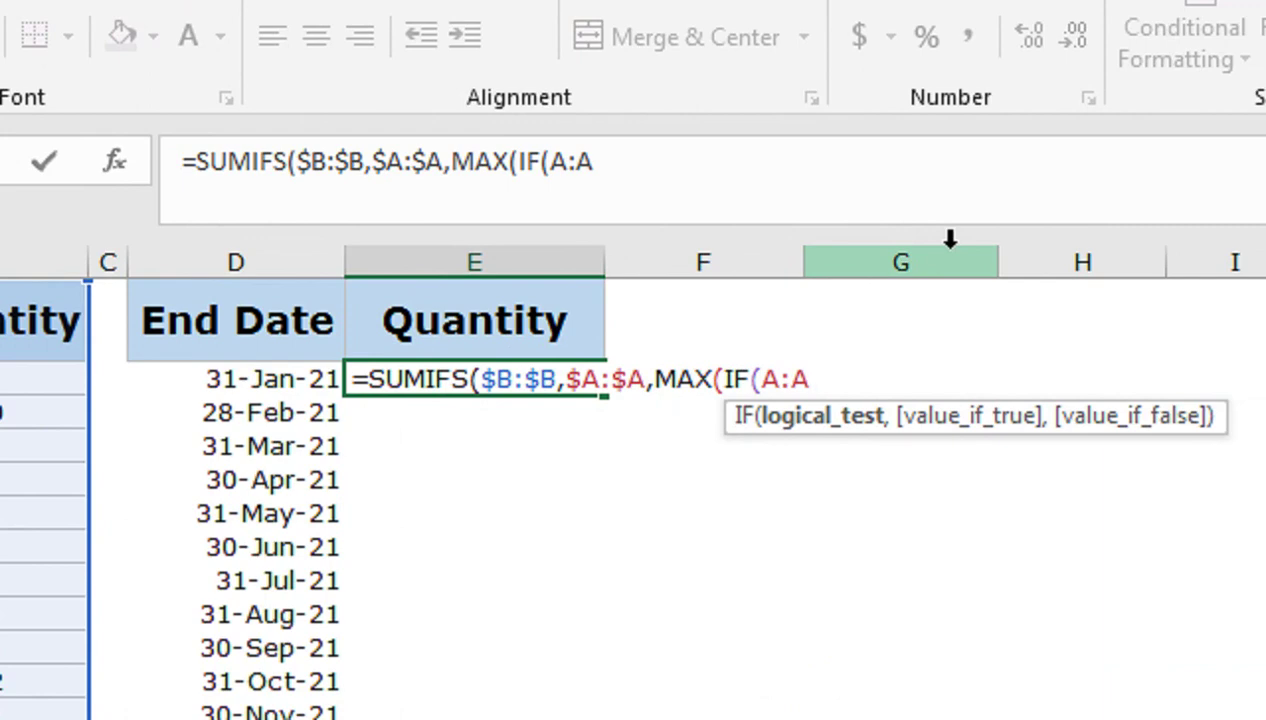
{"action": "key", "text": "F4"}
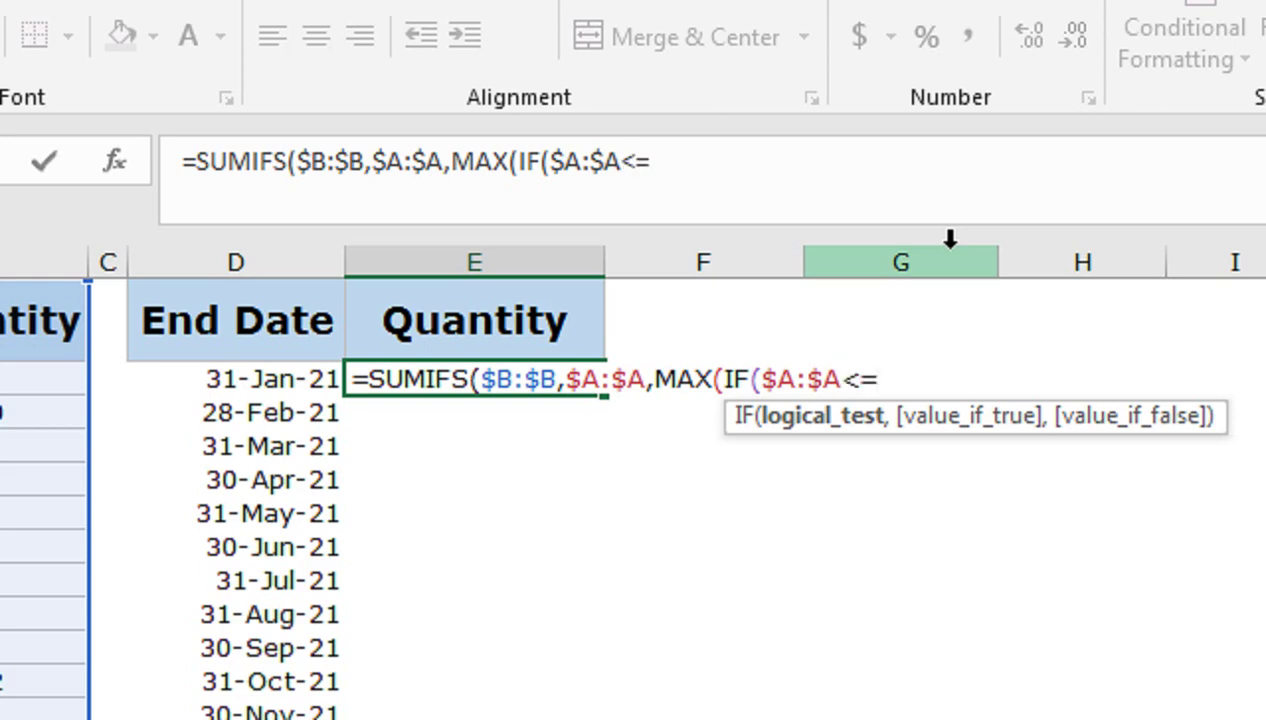
{"action": "left_click", "coordinate": [330, 379]}
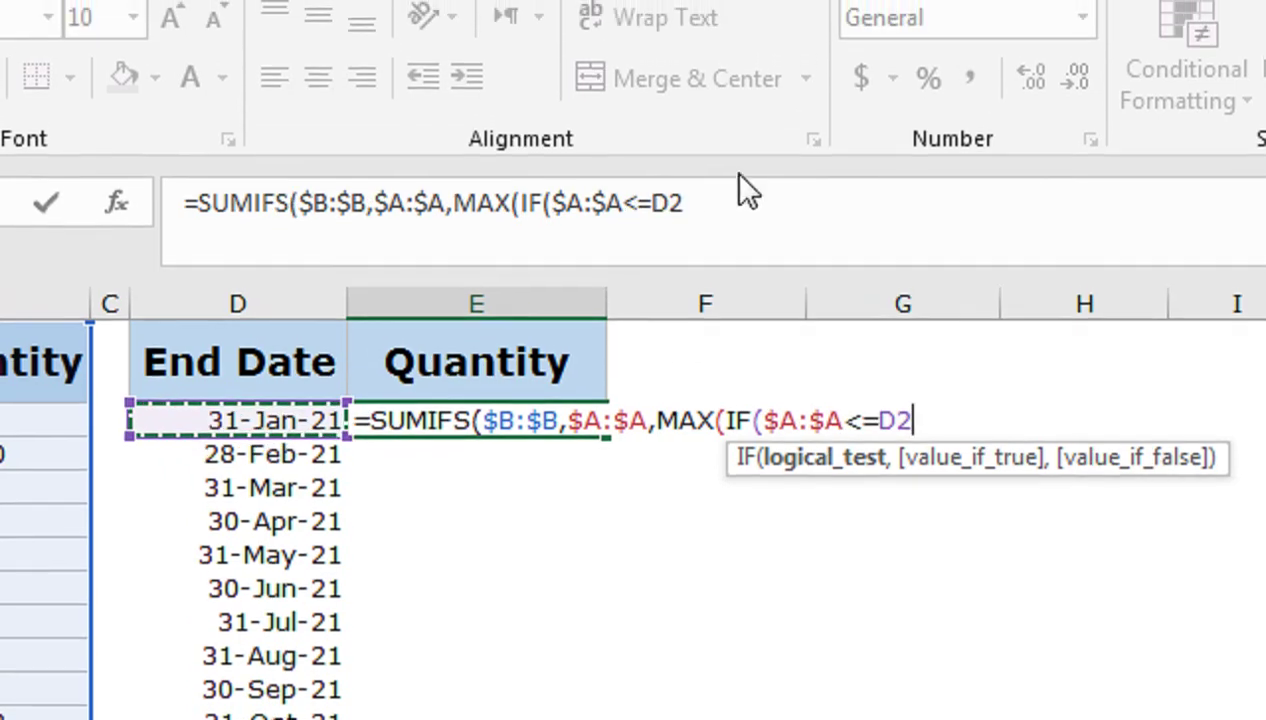
{"action": "type", "text": ","}
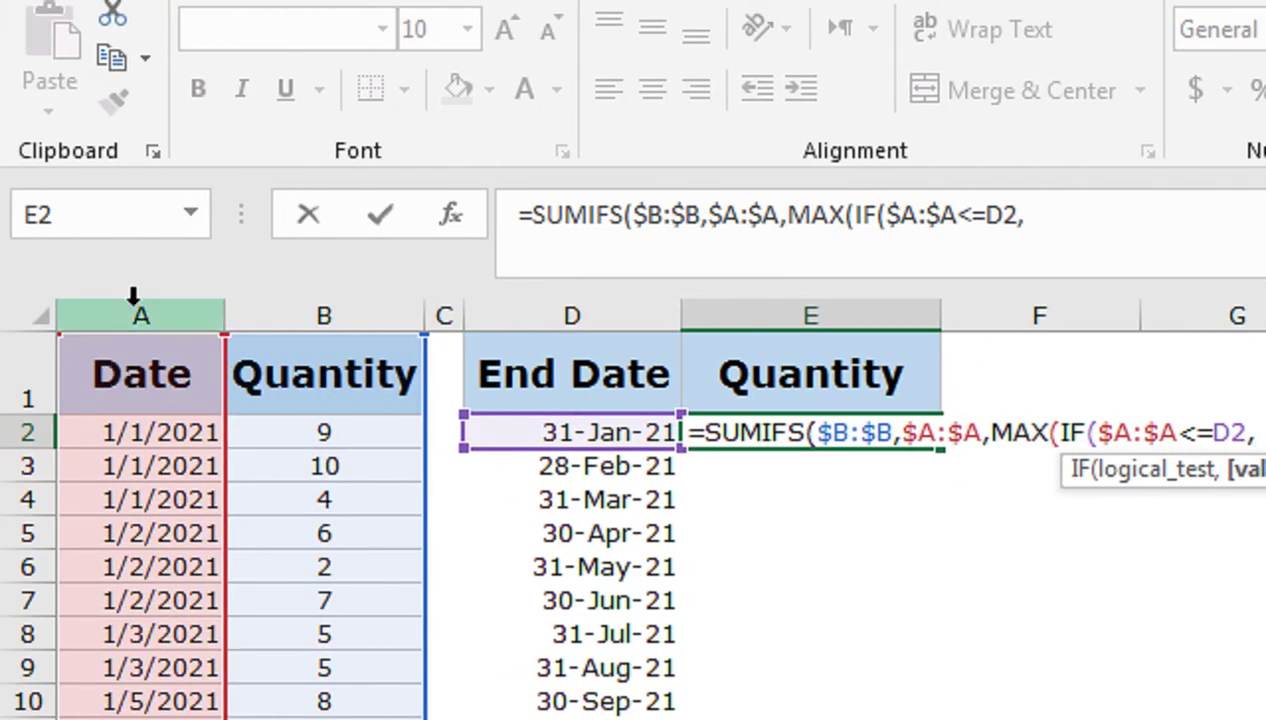
{"action": "left_click", "coordinate": [138, 310]}
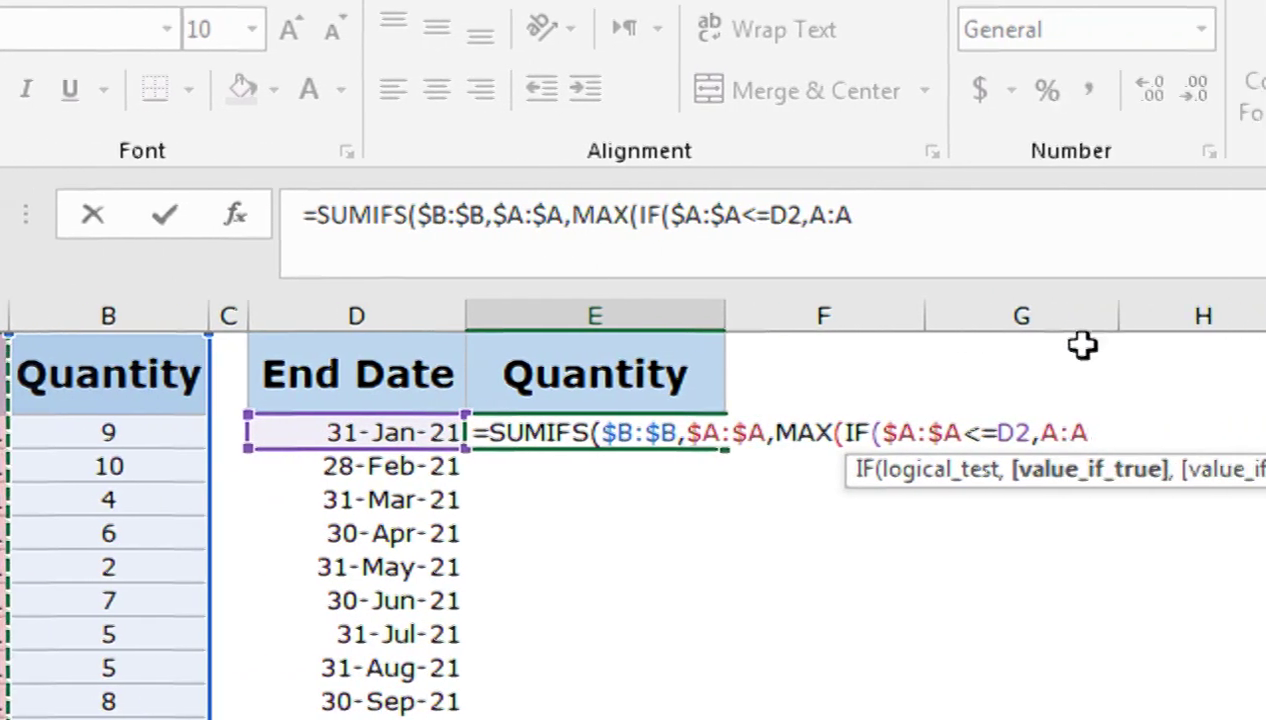
{"action": "type", "text": ")"}
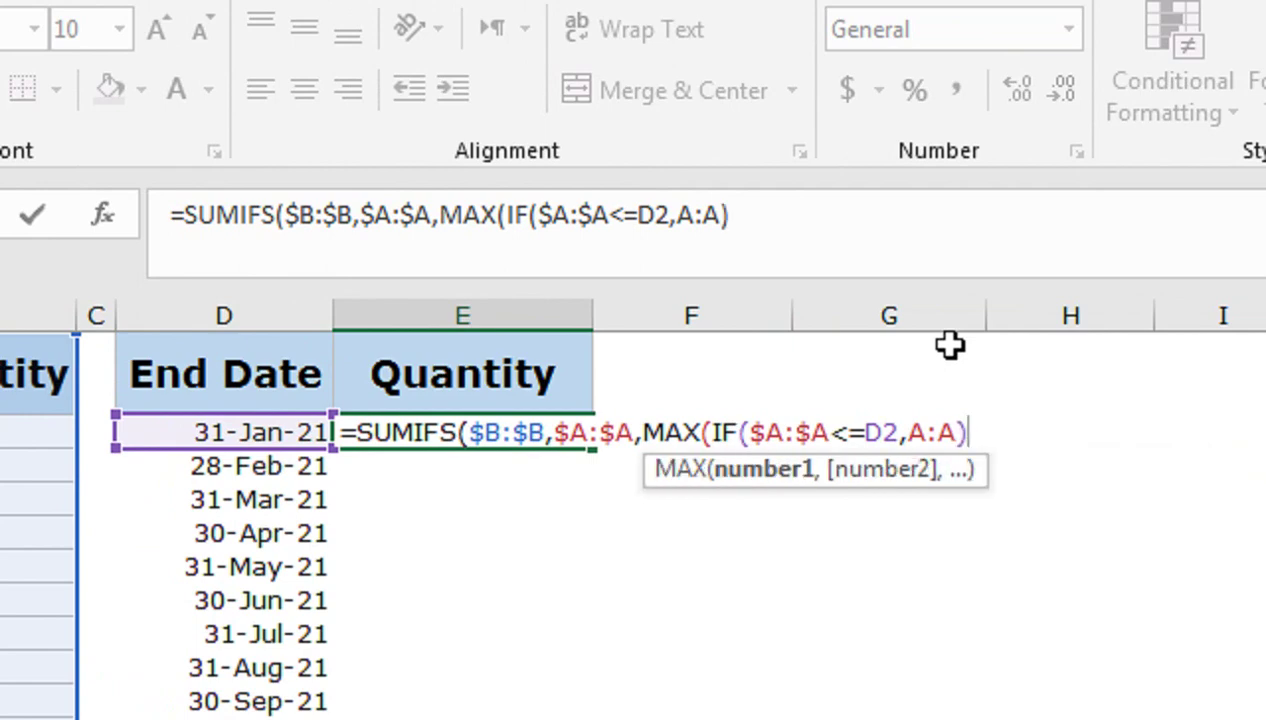
{"action": "type", "text": "))"}
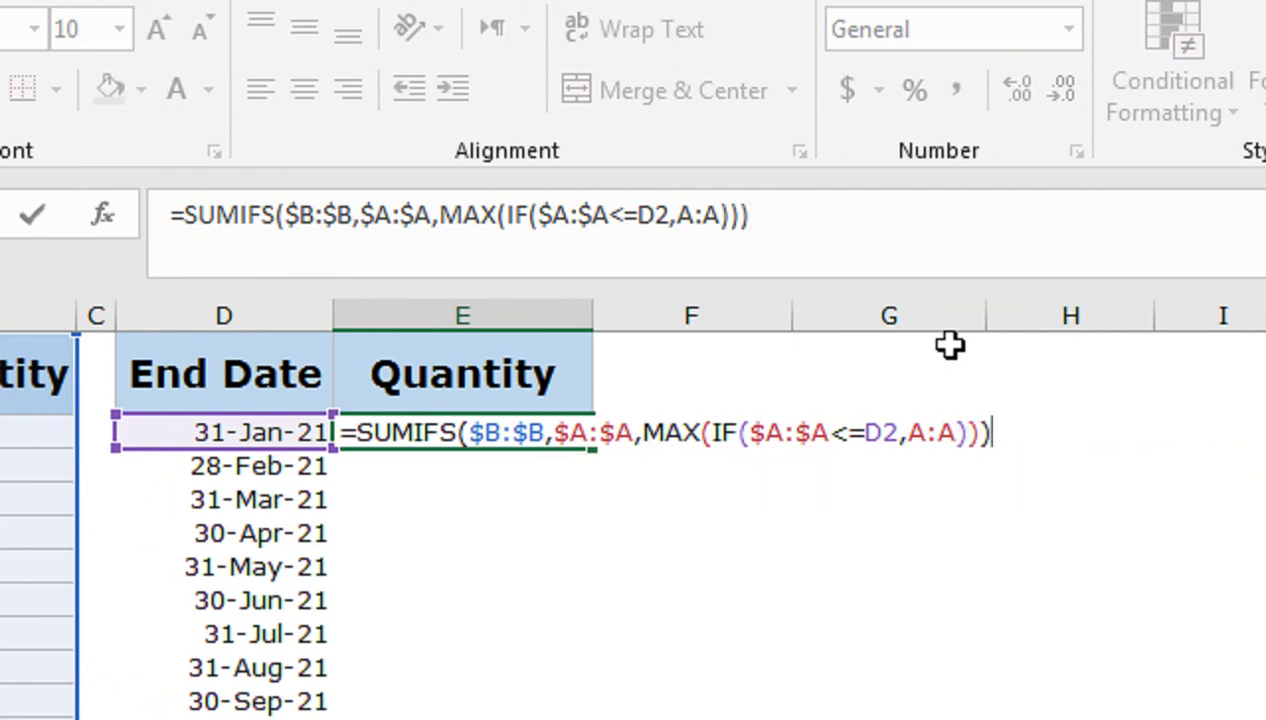
{"action": "key", "text": "ctrl+shift+Return"}
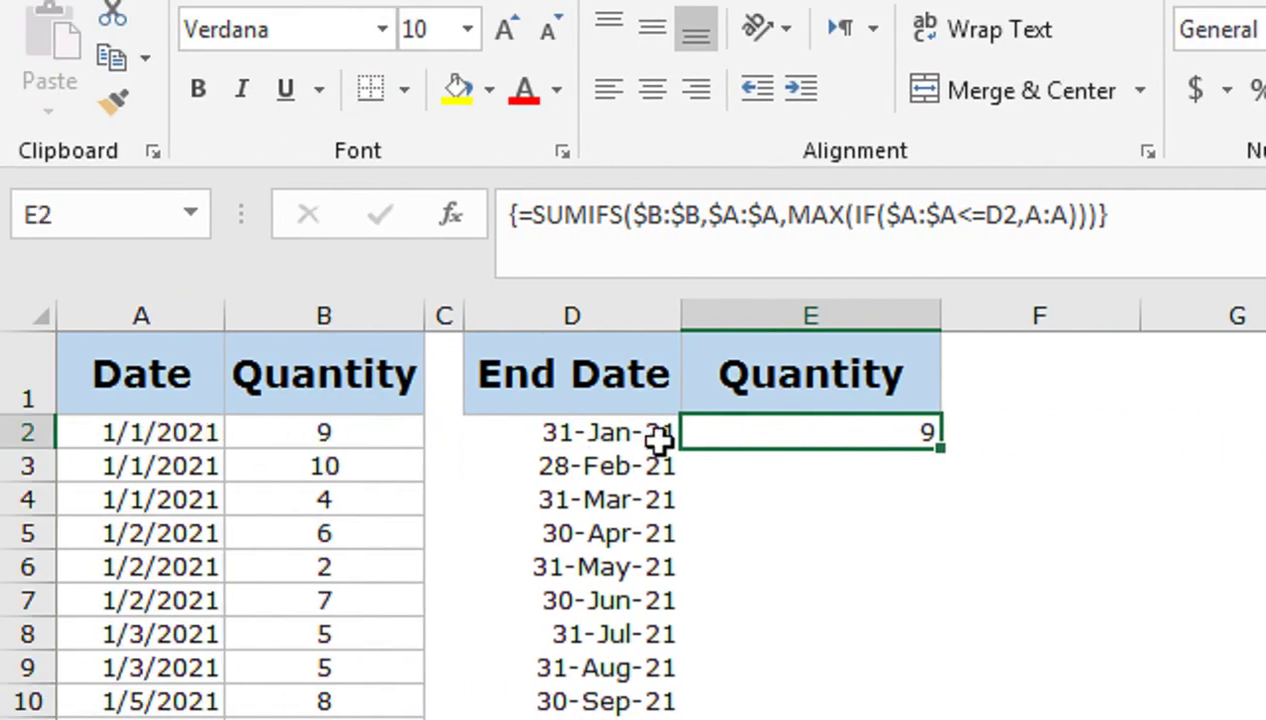
Fill E2's array formula down to E13 (13 for February to 8 for December) and select column B to verify
{"action": "left_click_drag", "start_coordinate": [941, 455], "coordinate": [1002, 508]}
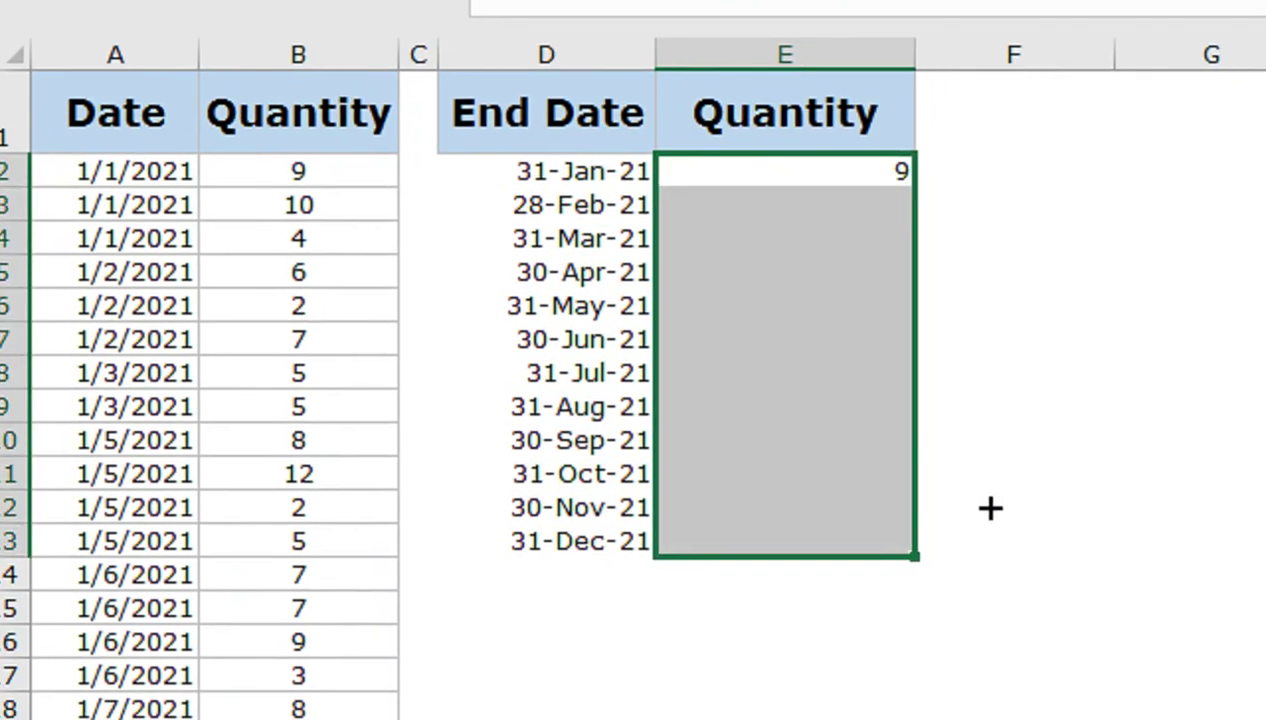
{"action": "left_click_drag", "start_coordinate": [1002, 508], "coordinate": [950, 505]}
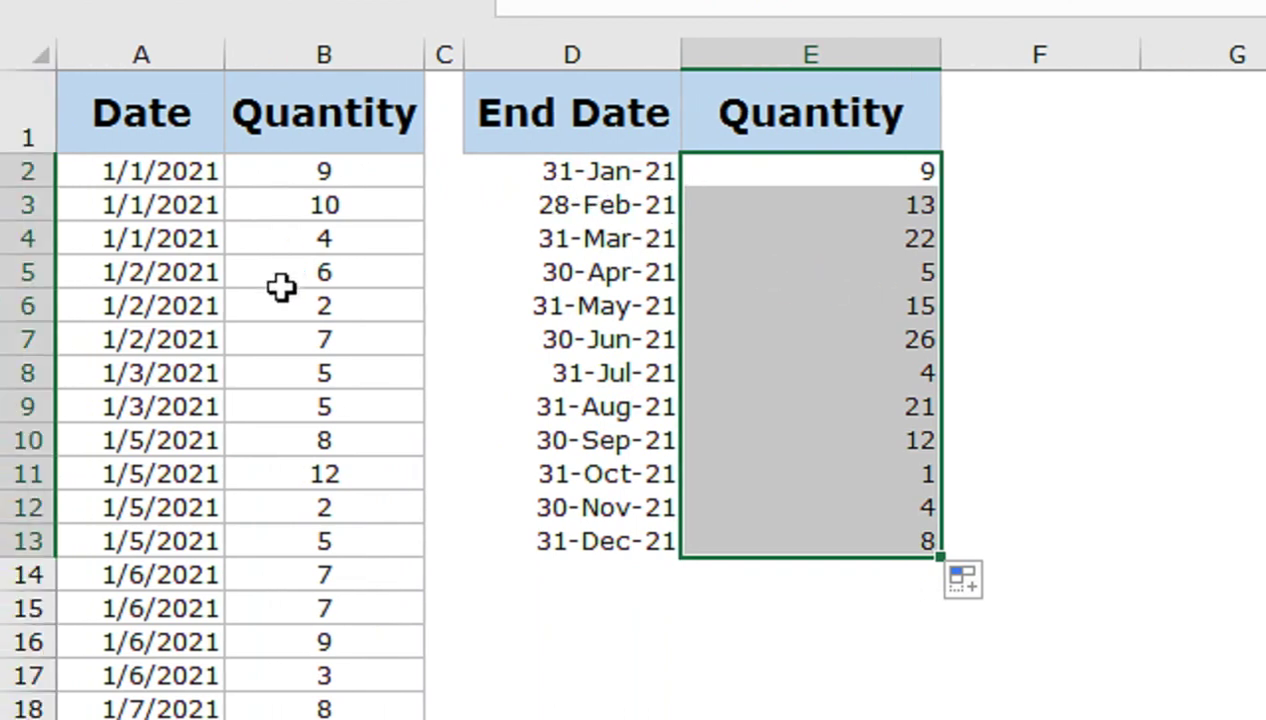
{"action": "mouse_move", "coordinate": [281, 287]}
{"action": "left_mouse_down"}
{"action": "mouse_move", "coordinate": [302, 650]}
{"action": "mouse_move", "coordinate": [341, 618]}
{"action": "mouse_move", "coordinate": [341, 600]}
{"action": "left_mouse_up"}
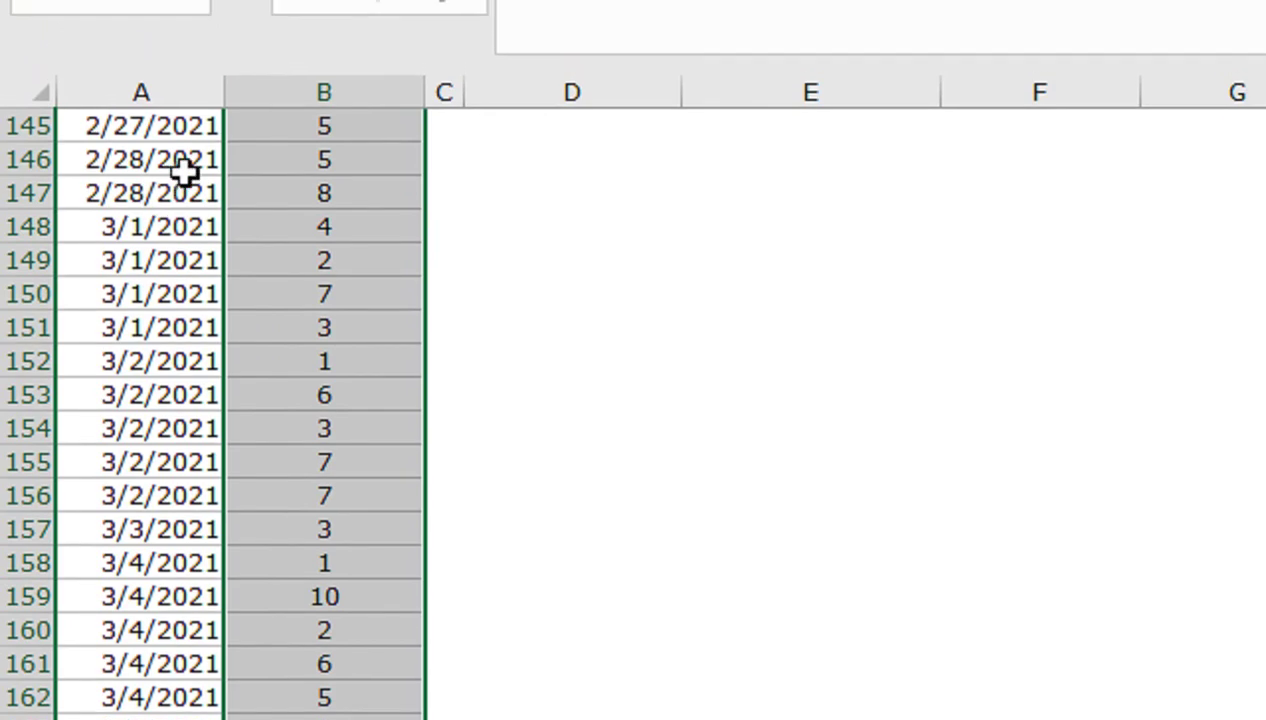
{"action": "left_click", "coordinate": [187, 168]}
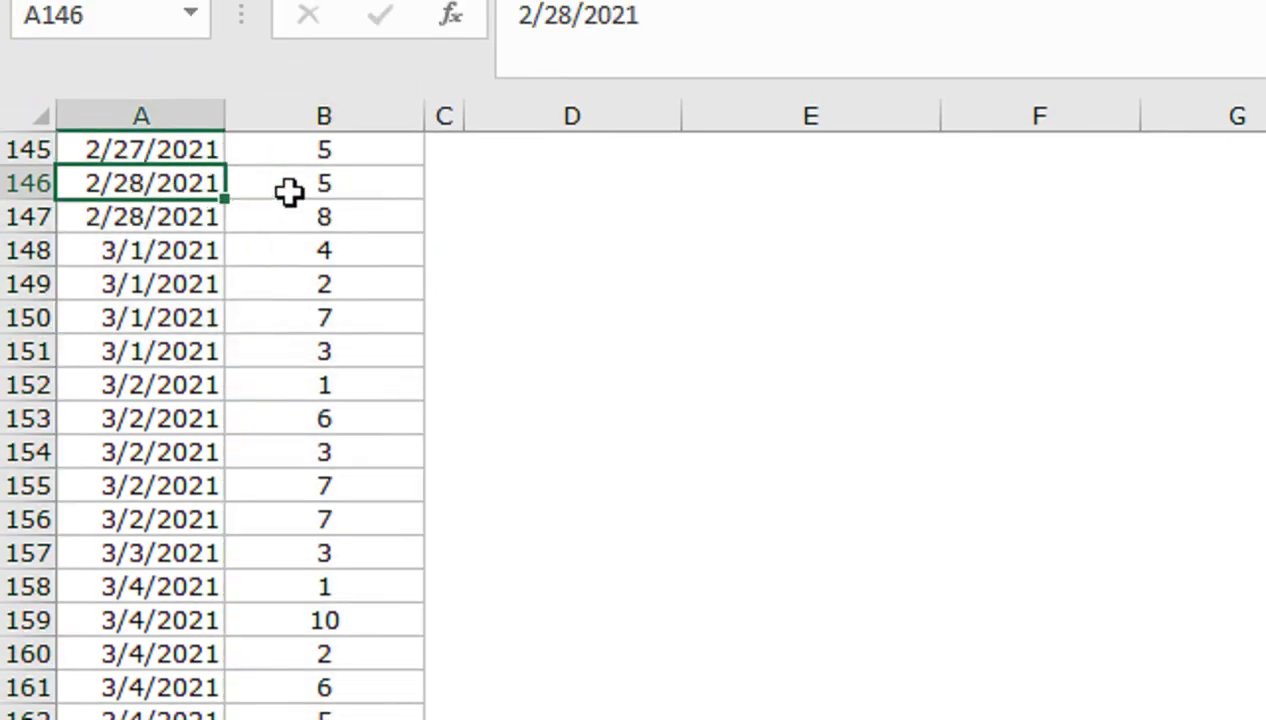
{"action": "left_click", "coordinate": [570, 218]}
{"action": "key", "text": "Up"}
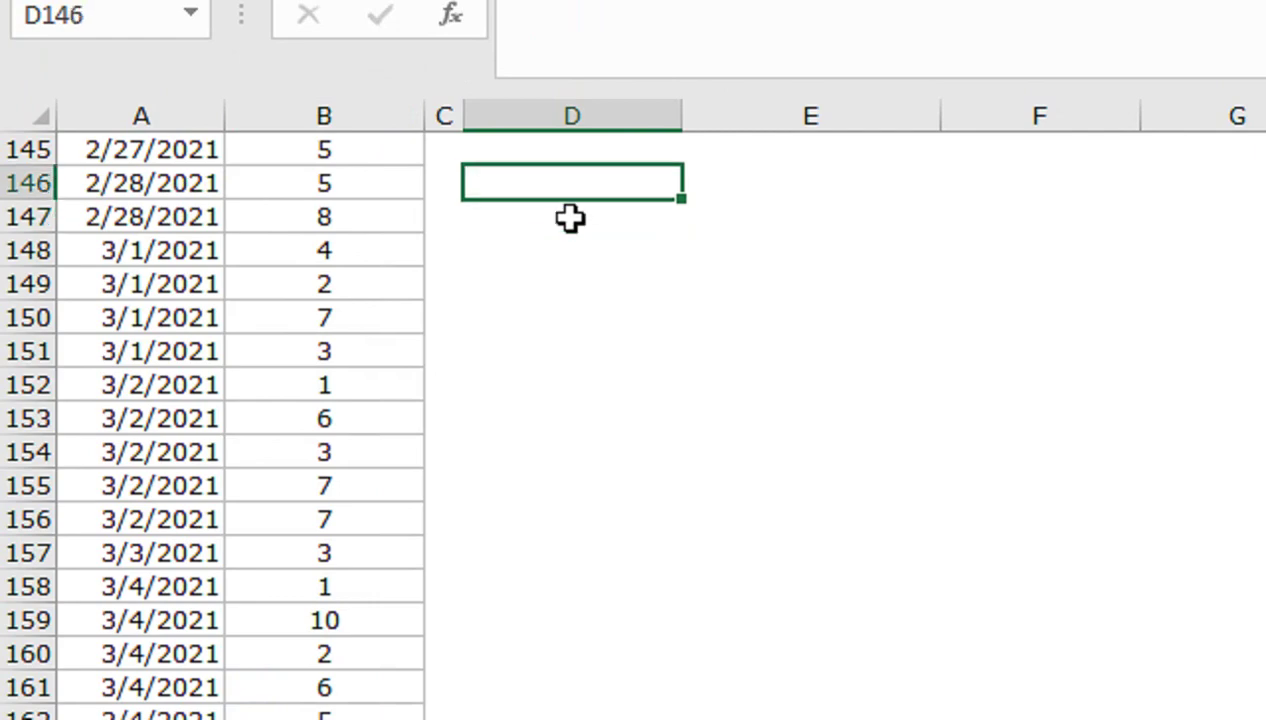
{"action": "key", "text": "Up"}
{"action": "key", "text": "Up"}
{"action": "key", "text": "Up"}
{"action": "key", "text": "Up"}
{"action": "key", "text": "Up"}
{"action": "key", "text": "Up"}
{"action": "key", "text": "Up"}
{"action": "key", "text": "Up"}
{"action": "key", "text": "Up"}
{"action": "key", "text": "Up"}
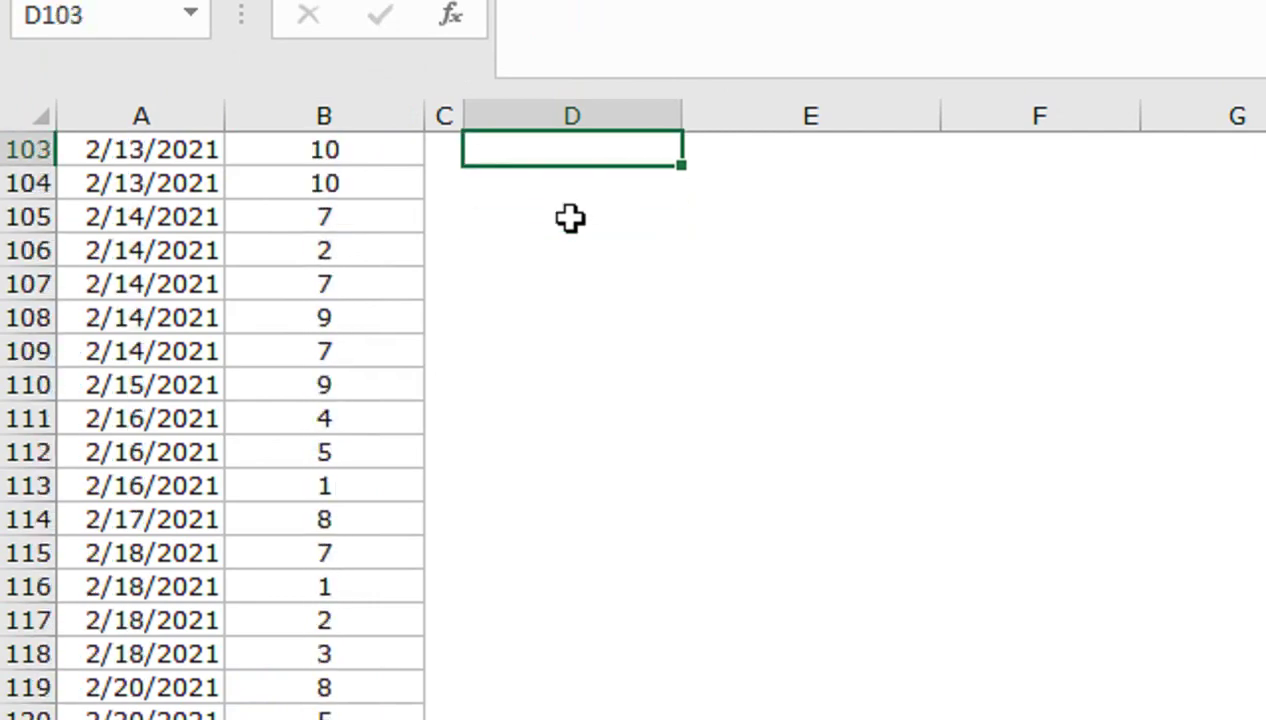
{"action": "key", "text": "Up"}
{"action": "key", "text": "Up"}
{"action": "key", "text": "Up"}
{"action": "key", "text": "Up"}
{"action": "key", "text": "Up"}
{"action": "key", "text": "Up"}
{"action": "key", "text": "Up"}
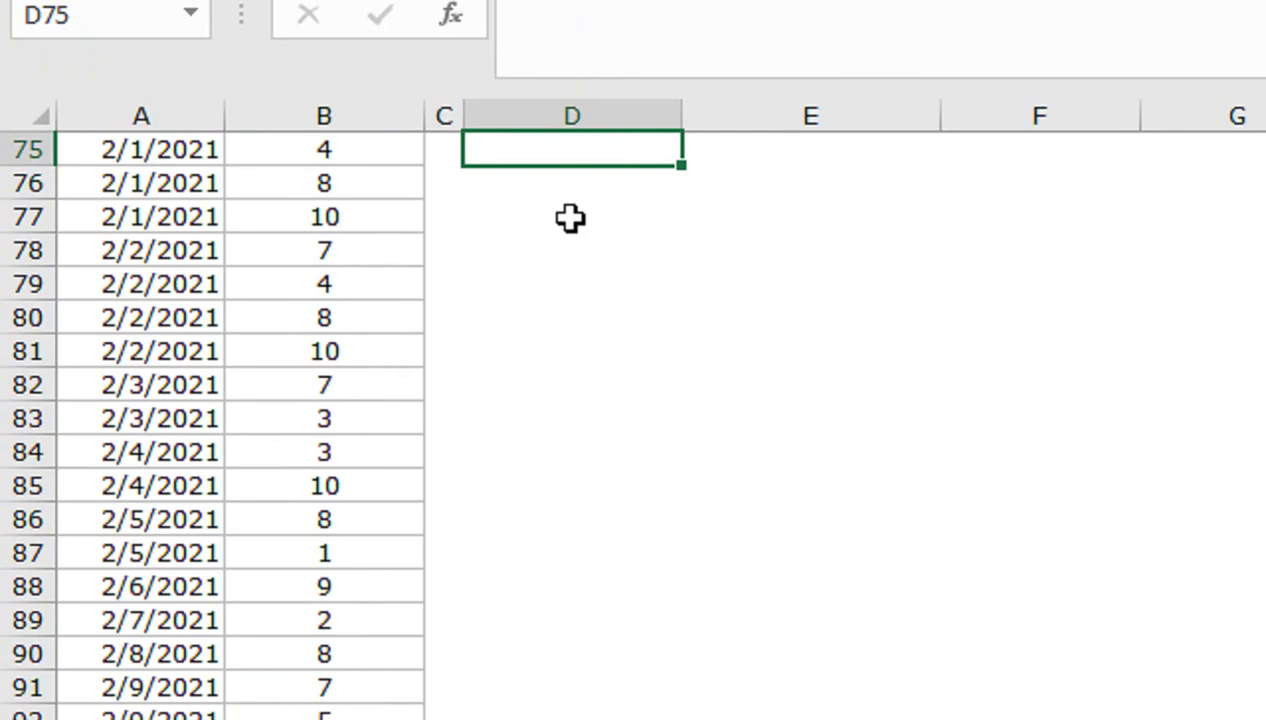
{"action": "left_click", "coordinate": [519, 297]}
{"action": "key", "text": "Page_Up"}
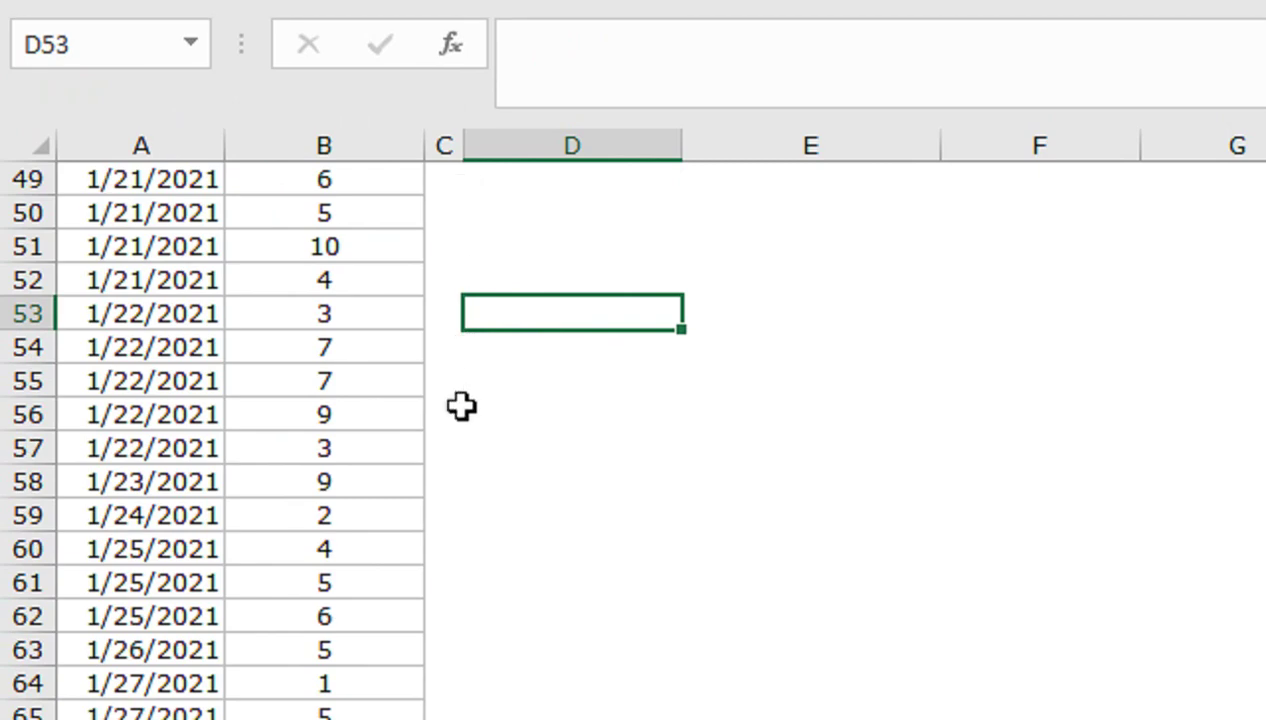
{"action": "left_click", "coordinate": [297, 575]}
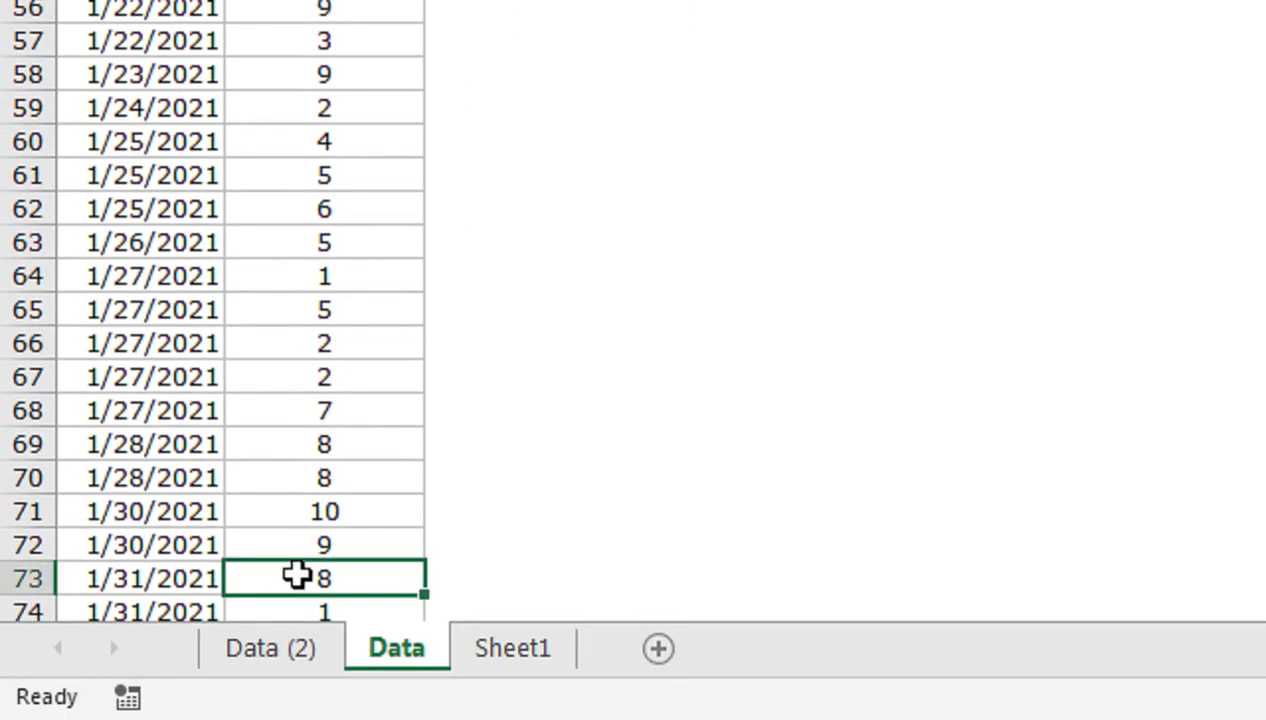
{"action": "key", "text": "Down"}
{"action": "key", "text": "Left"}
{"action": "key", "text": "Up"}
{"action": "key", "text": "Right"}
{"action": "key", "text": "Right"}
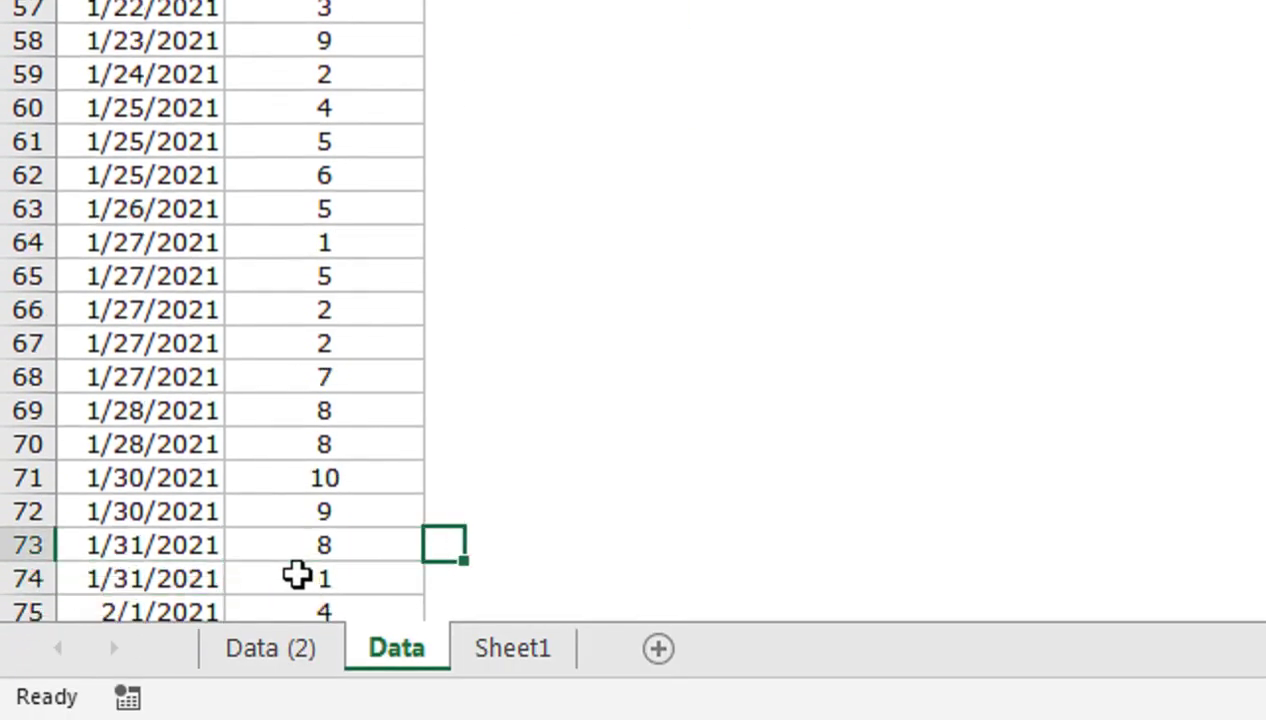
{"action": "scroll", "coordinate": [297, 575], "scroll_direction": "up", "scroll_amount": 17}
{"action": "key", "text": "ctrl+Up"}
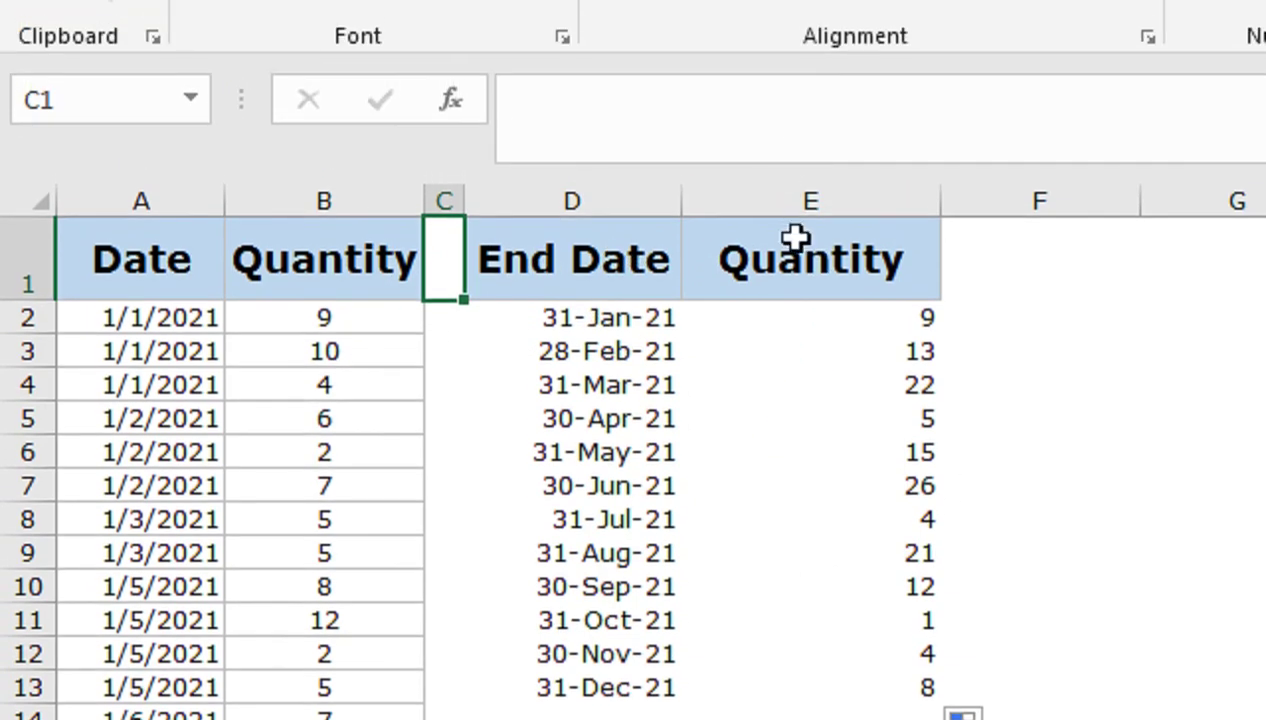
Check the formulas in E3 and E2, then copy the Quantity header from E1 into F1
{"action": "left_click", "coordinate": [855, 245]}
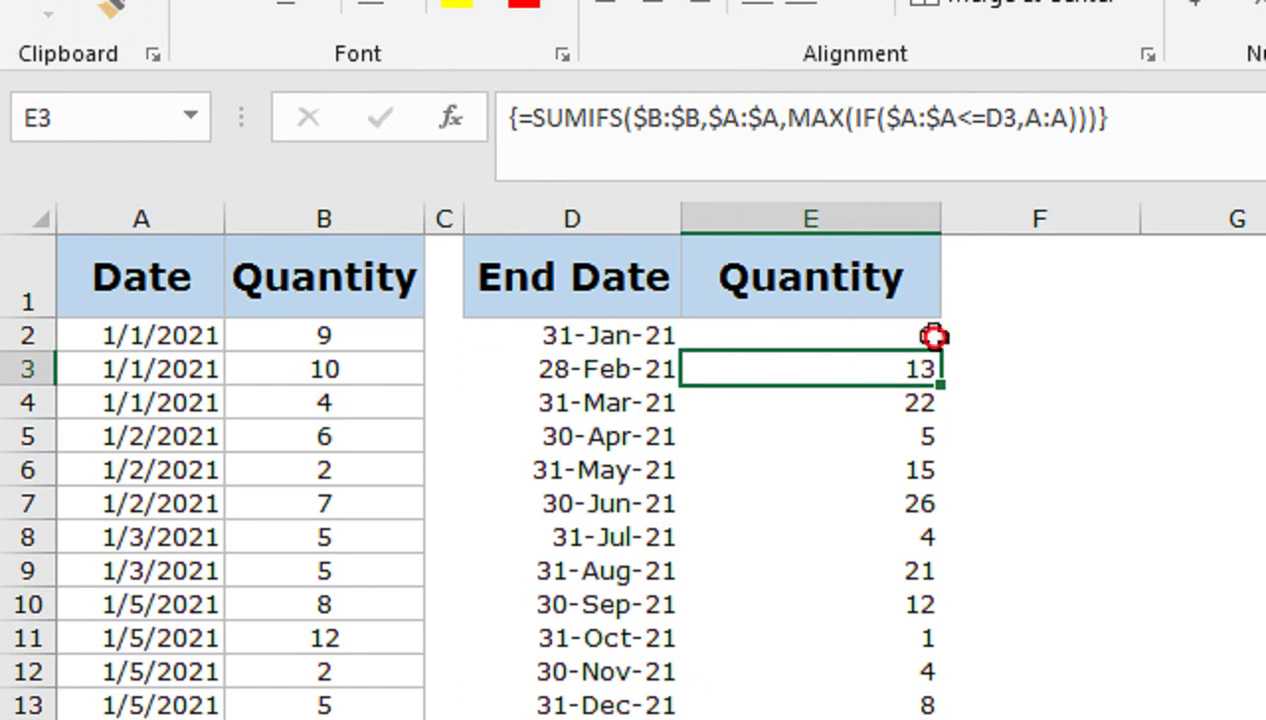
{"action": "left_click", "coordinate": [920, 336]}
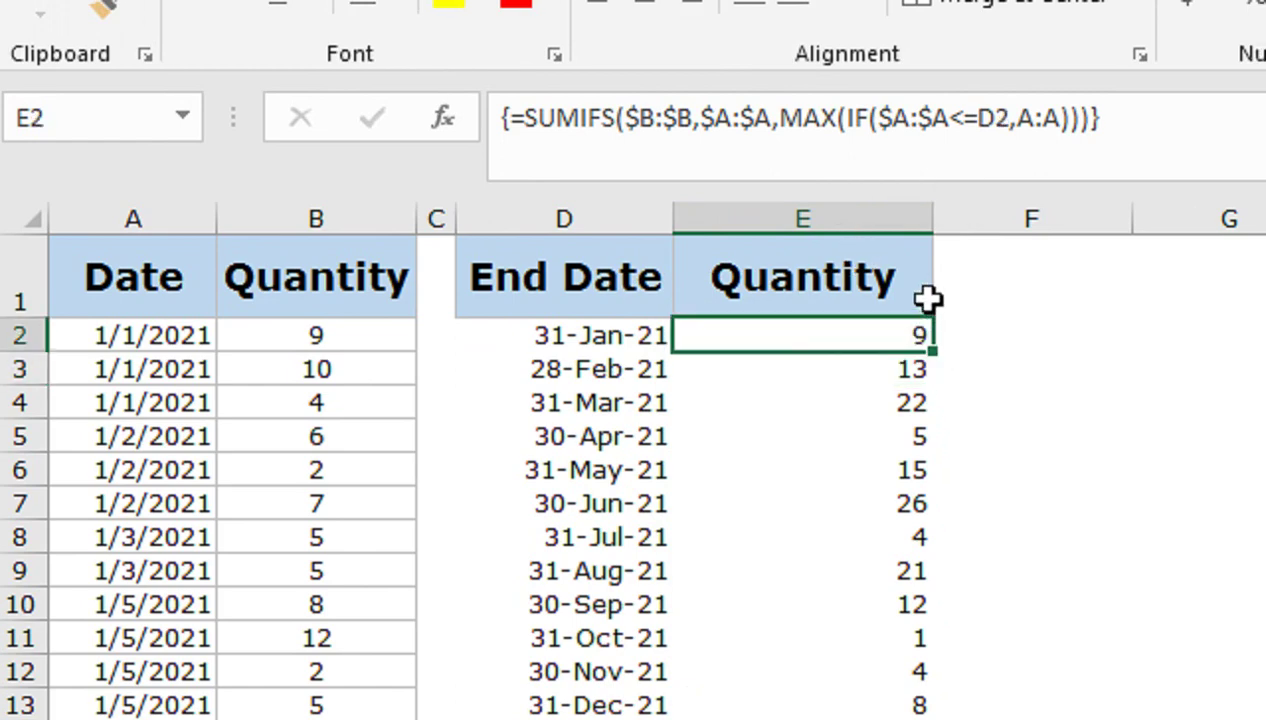
{"action": "left_click", "coordinate": [928, 298]}
{"action": "mouse_move", "coordinate": [933, 319]}
{"action": "left_mouse_down"}
{"action": "mouse_move", "coordinate": [1038, 313]}
{"action": "mouse_move", "coordinate": [1038, 300]}
{"action": "left_mouse_up"}
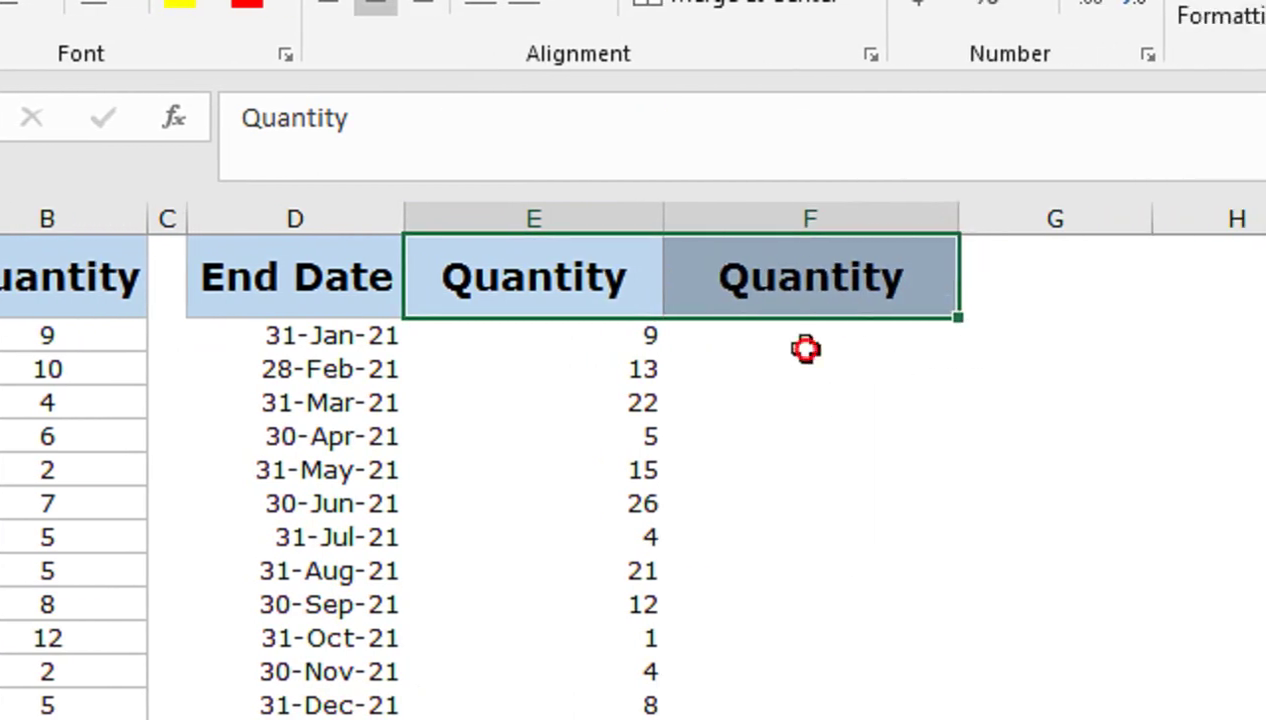
Copy E2's SUMIFS/MAX(IF) formula text, keep E2 an array formula, and paste it into F2
{"action": "left_click", "coordinate": [806, 348]}
{"action": "left_click", "coordinate": [585, 333]}
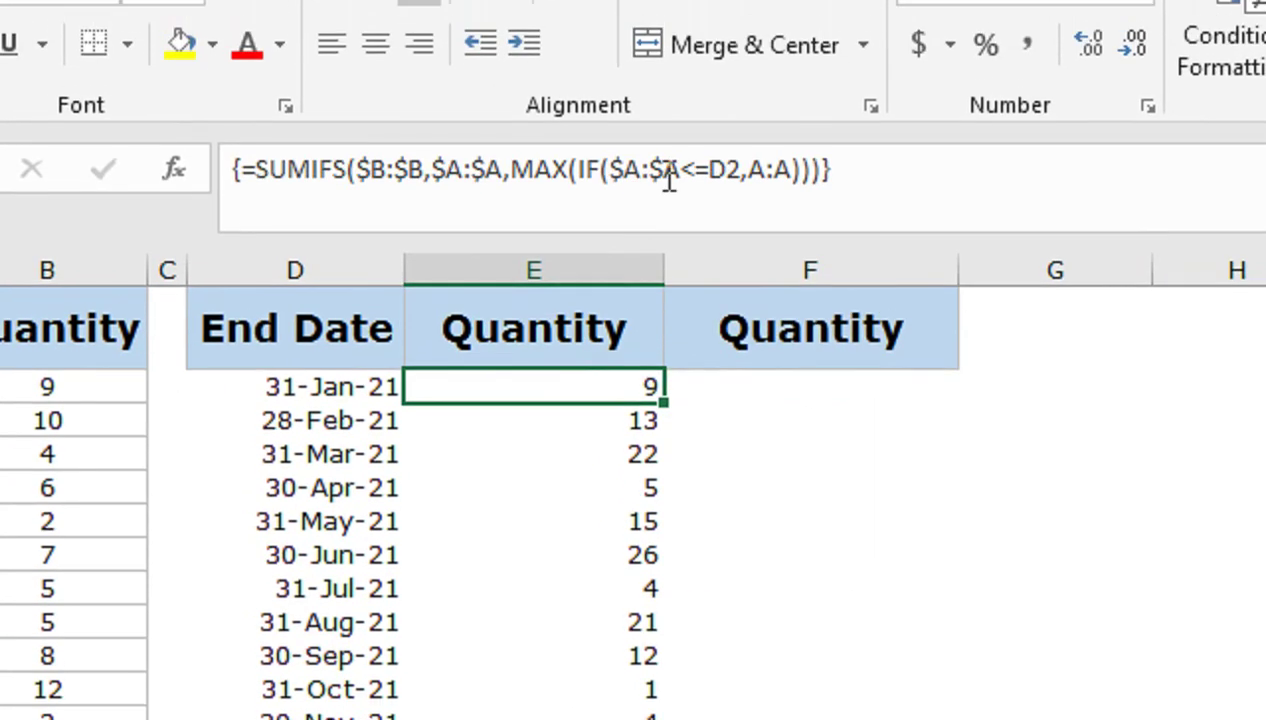
{"action": "left_click", "coordinate": [668, 177]}
{"action": "key", "text": "ctrl+a"}
{"action": "key", "text": "ctrl+c"}
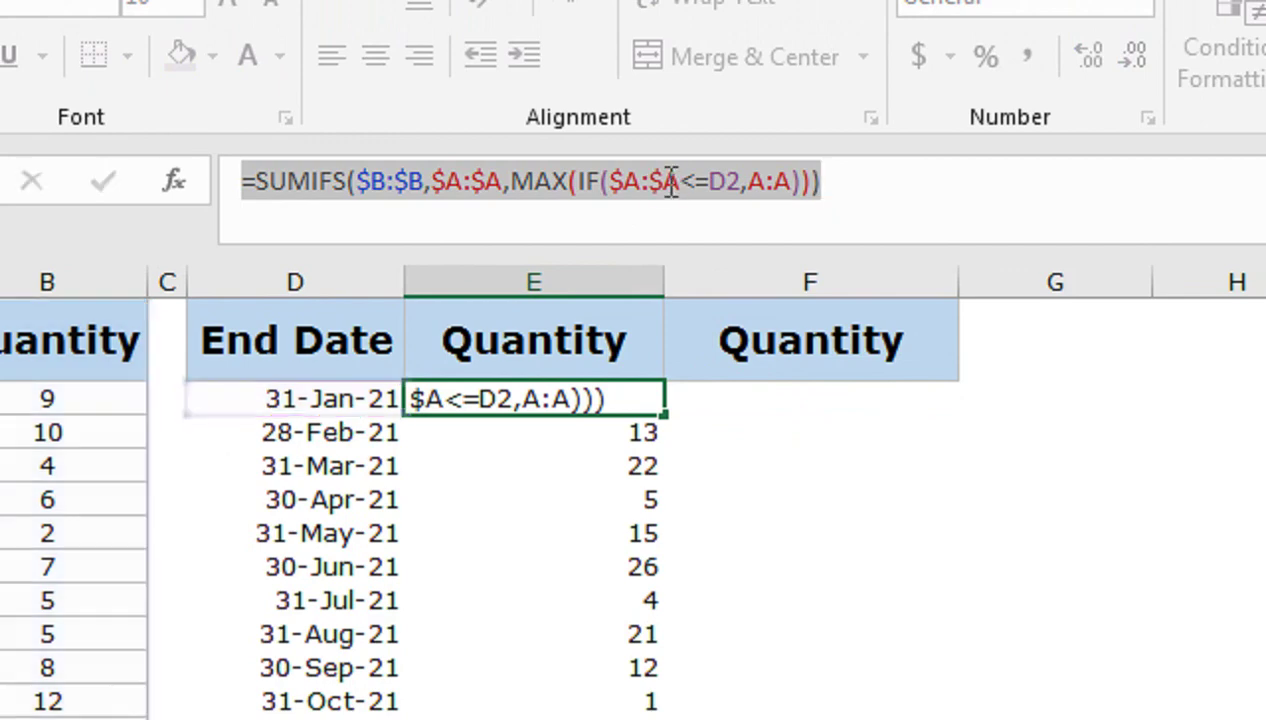
{"action": "key", "text": "ctrl+shift+Return"}
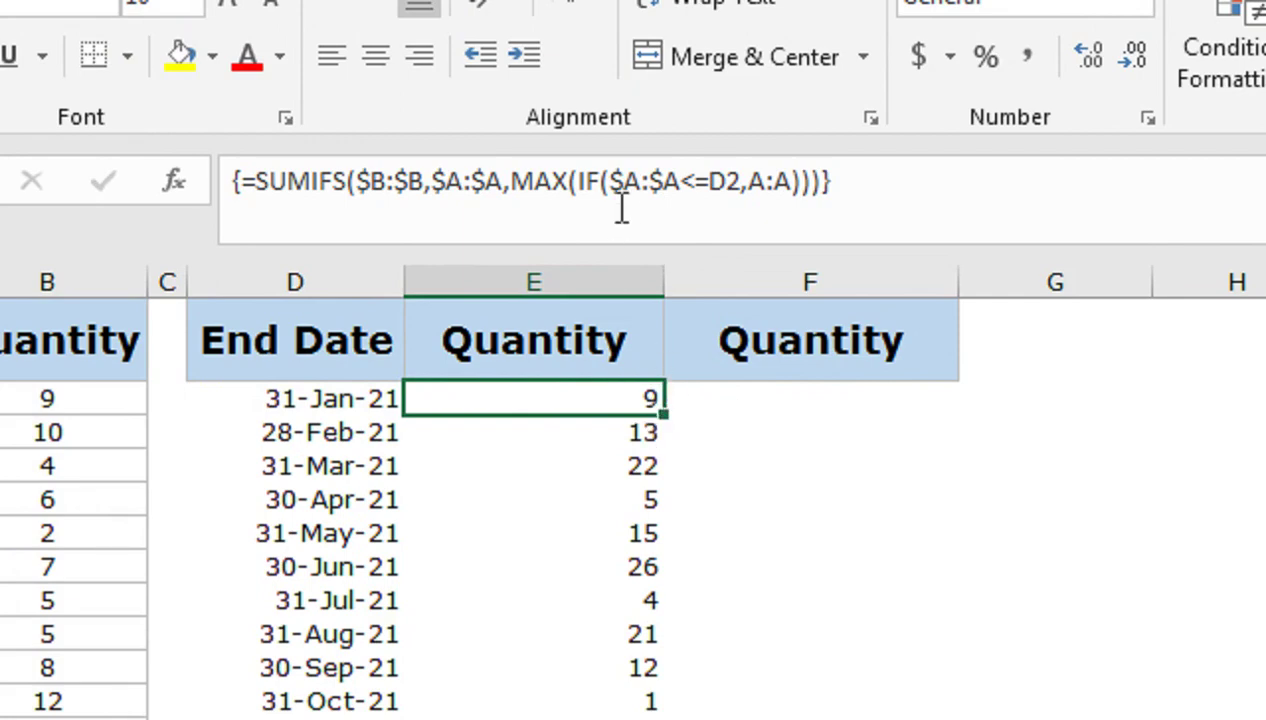
{"action": "left_click", "coordinate": [848, 400]}
{"action": "key", "text": "ctrl+v"}
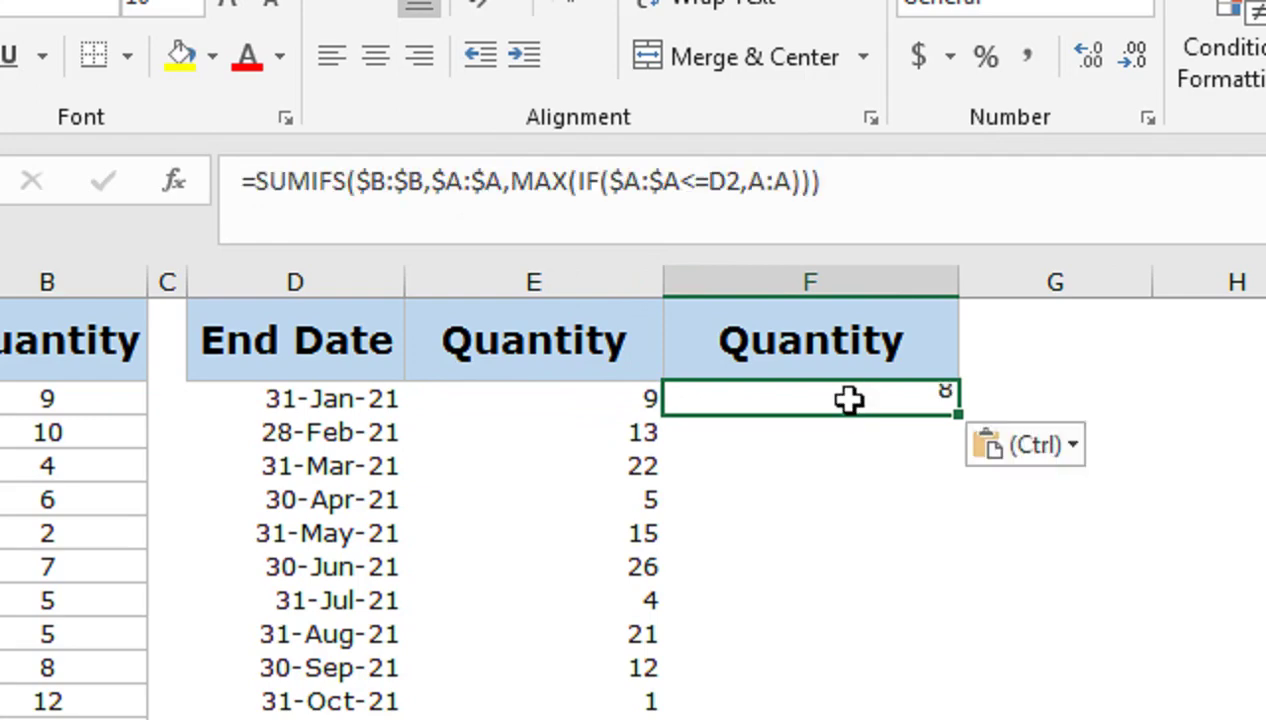
Replace F2's MAX(IF) criterion with VLOOKUP(D2,A:A,1), accepting Excel's correction, so it returns 9
{"action": "double_click", "coordinate": [942, 399]}
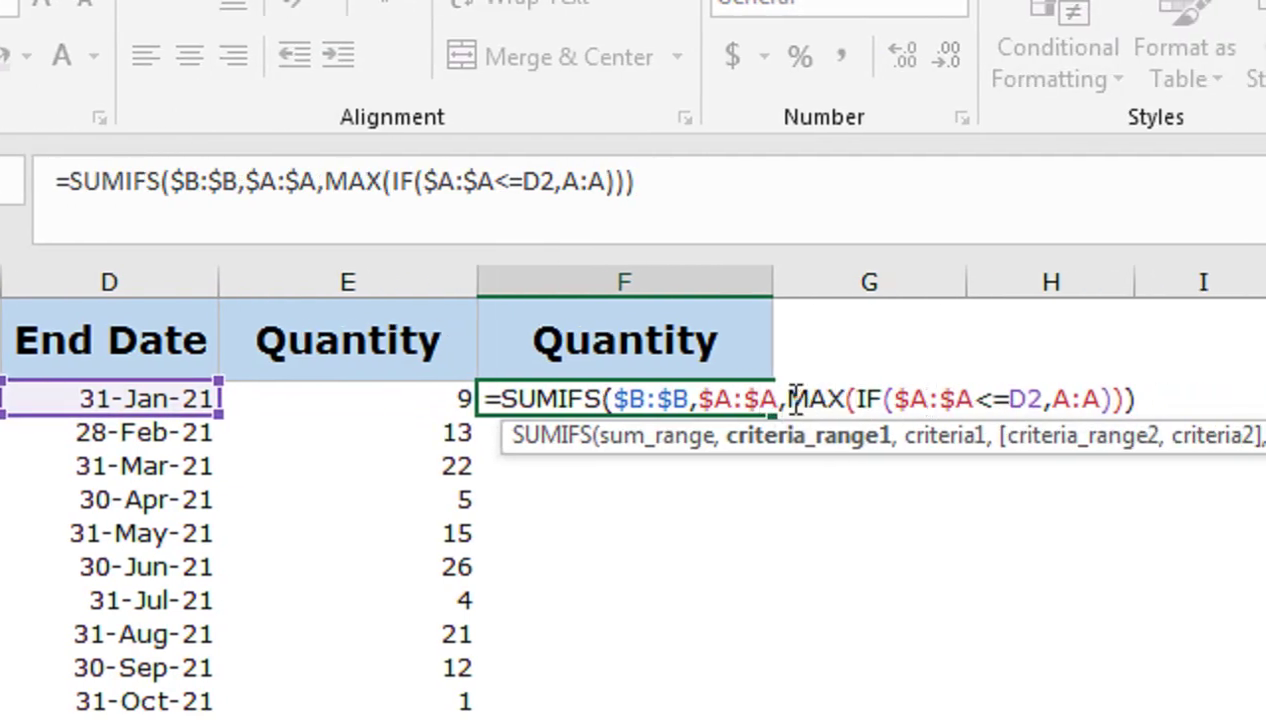
{"action": "left_click_drag", "start_coordinate": [787, 405], "coordinate": [953, 392]}
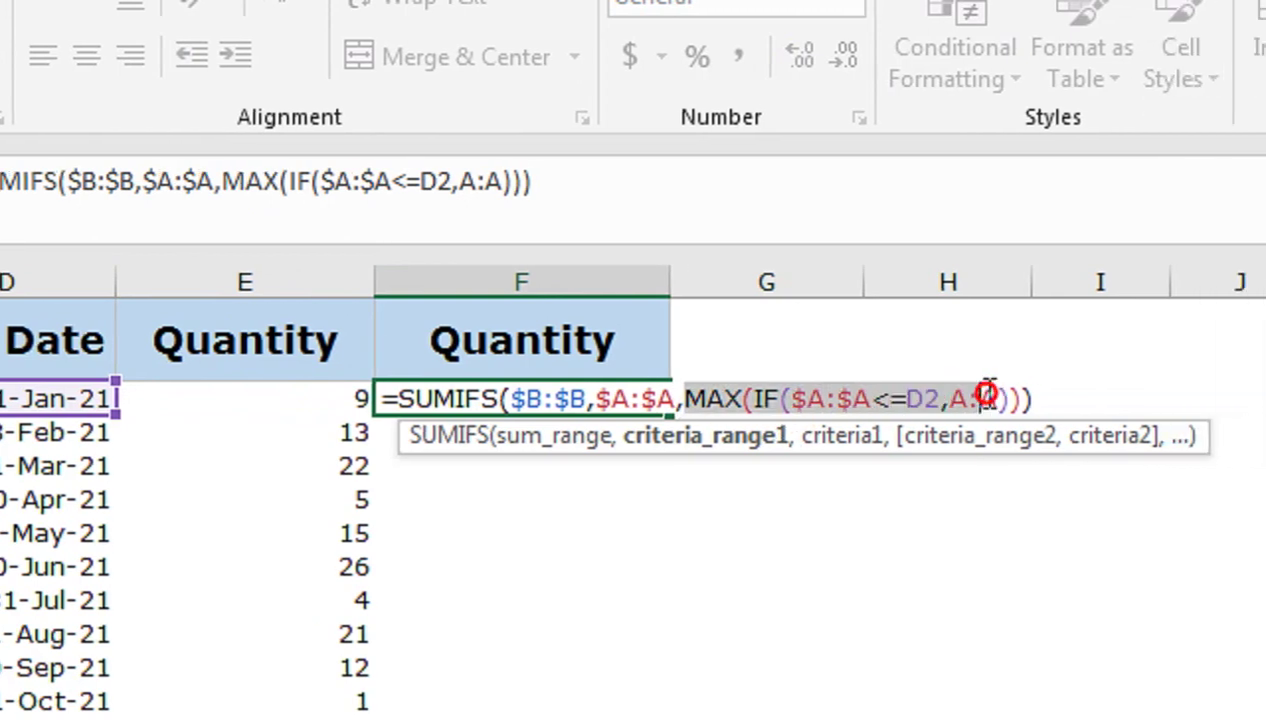
{"action": "type", "text": "v"}
{"action": "key", "text": "Tab"}
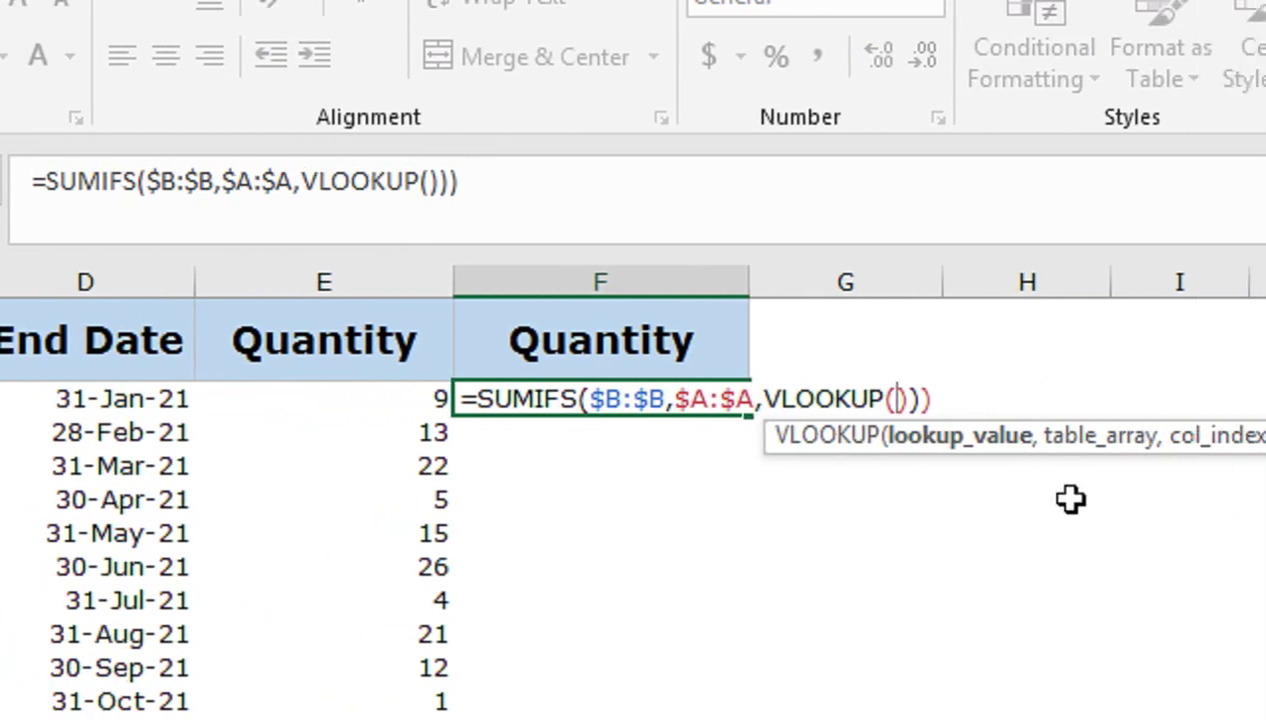
{"action": "left_click", "coordinate": [313, 410]}
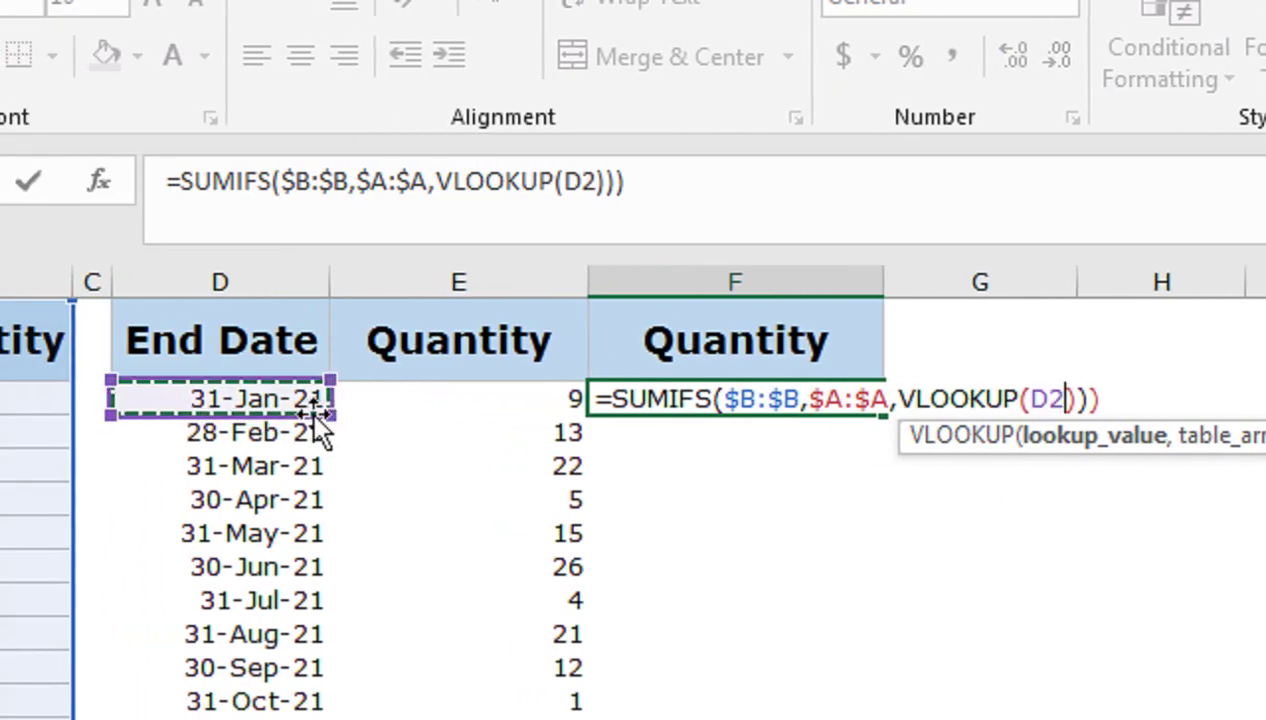
{"action": "type", "text": ","}
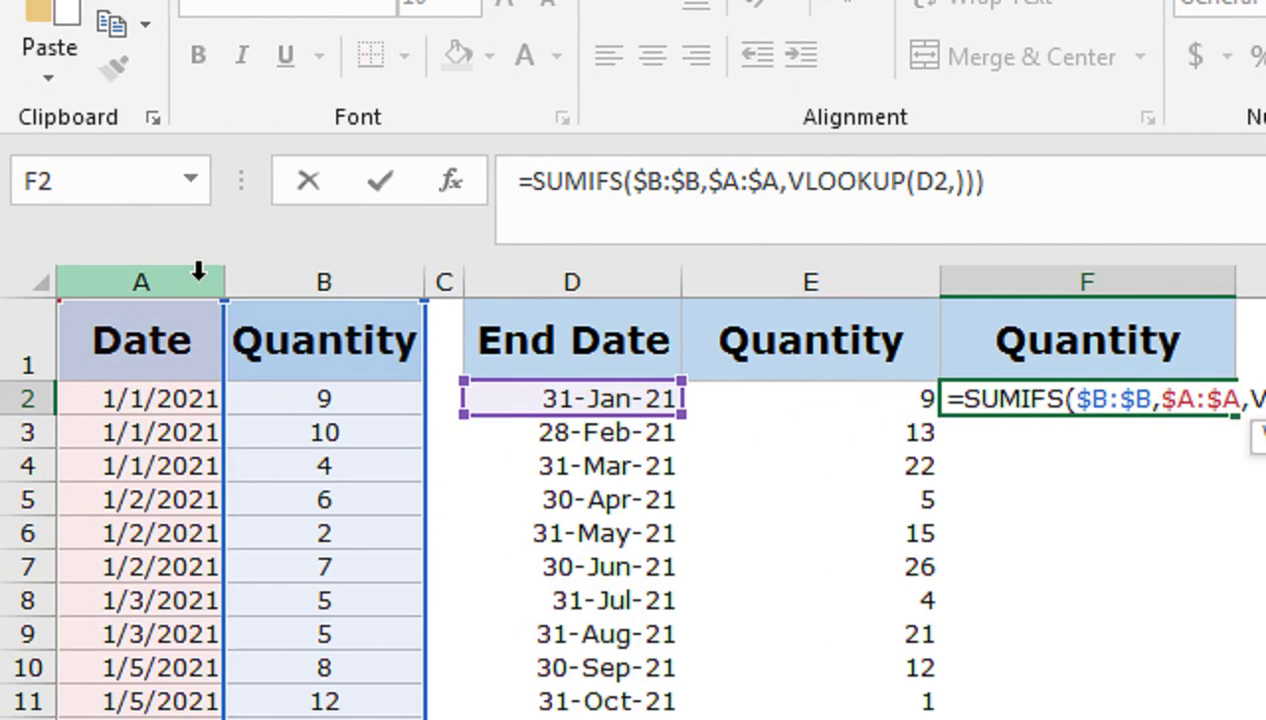
{"action": "left_click", "coordinate": [48, 276]}
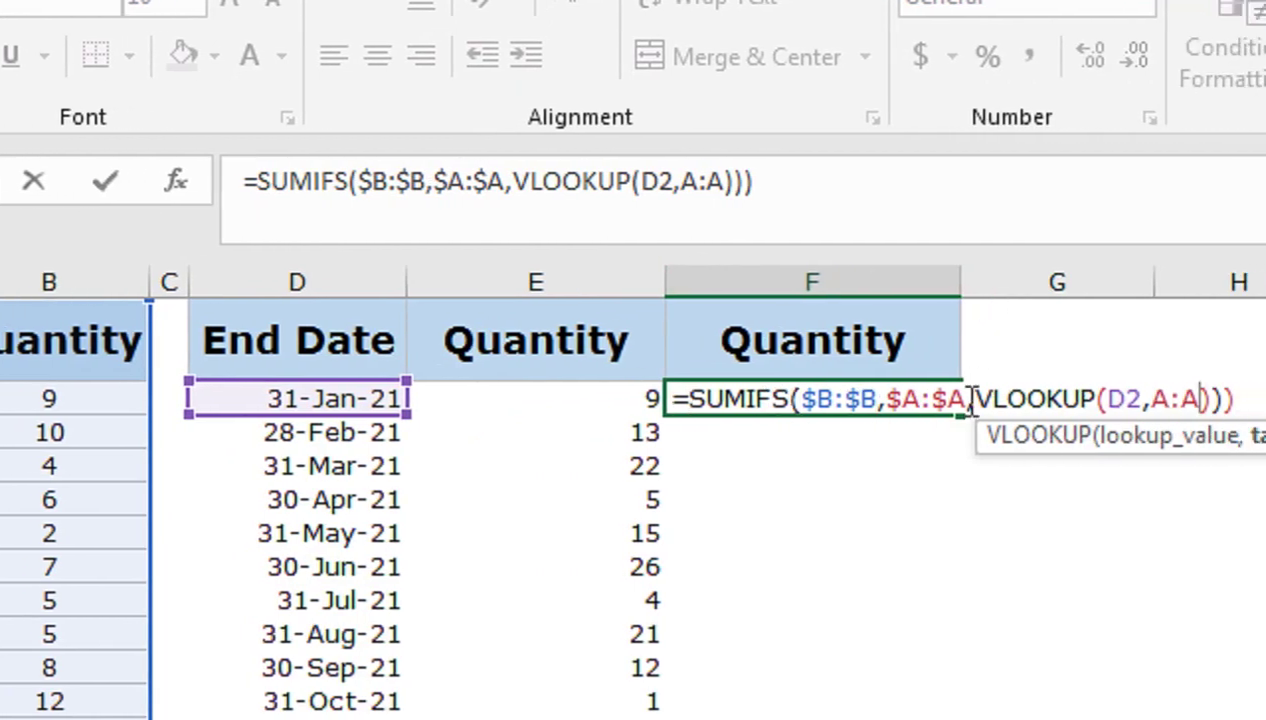
{"action": "left_click", "coordinate": [997, 399]}
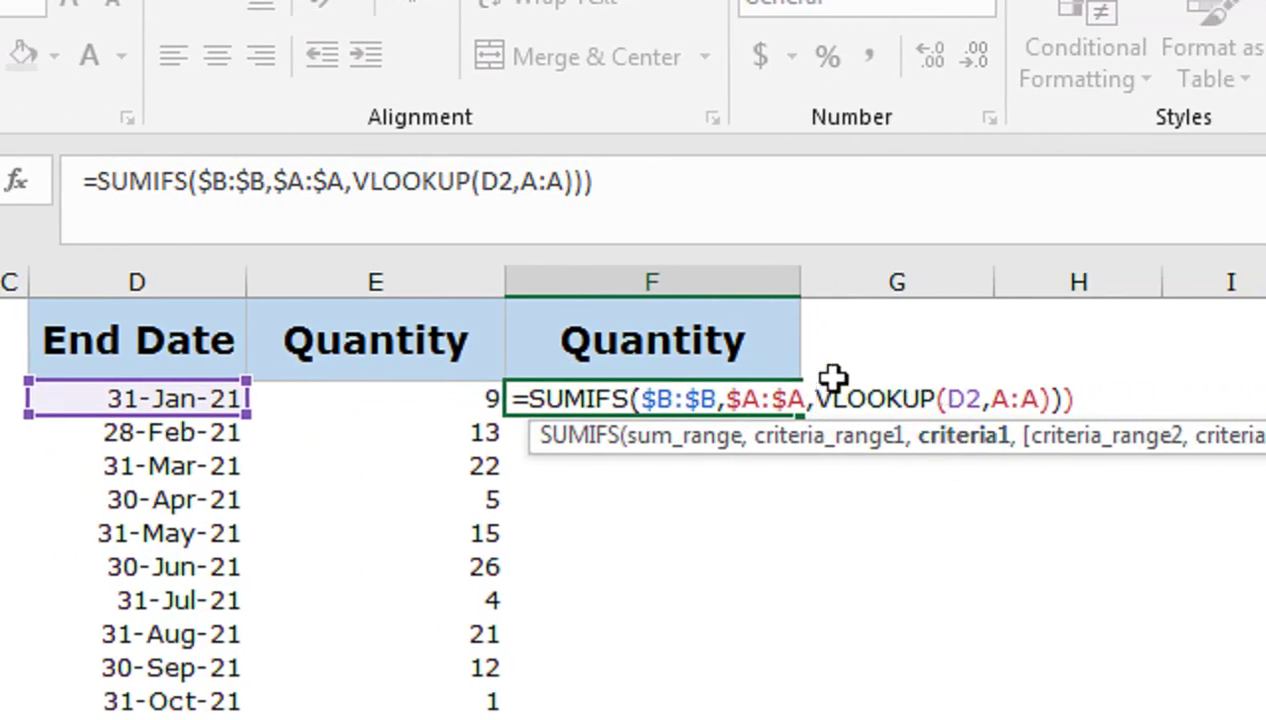
{"action": "left_click", "coordinate": [972, 398]}
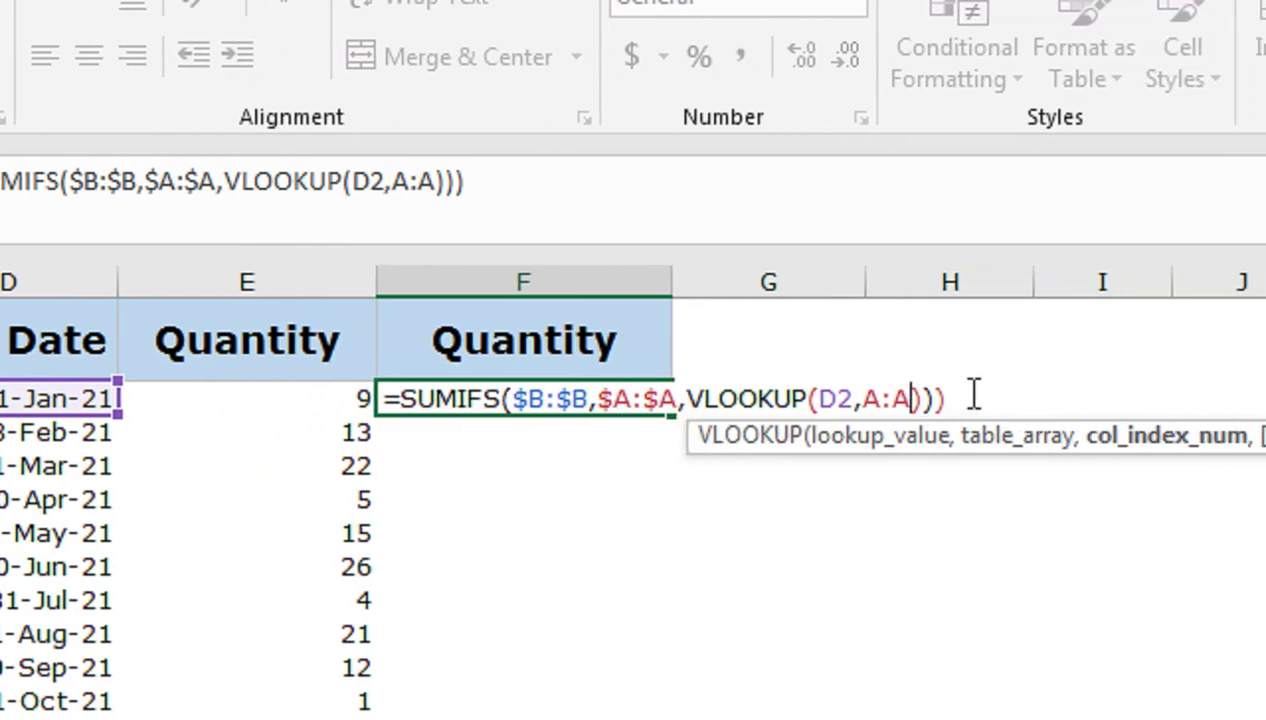
{"action": "type", "text": ","}
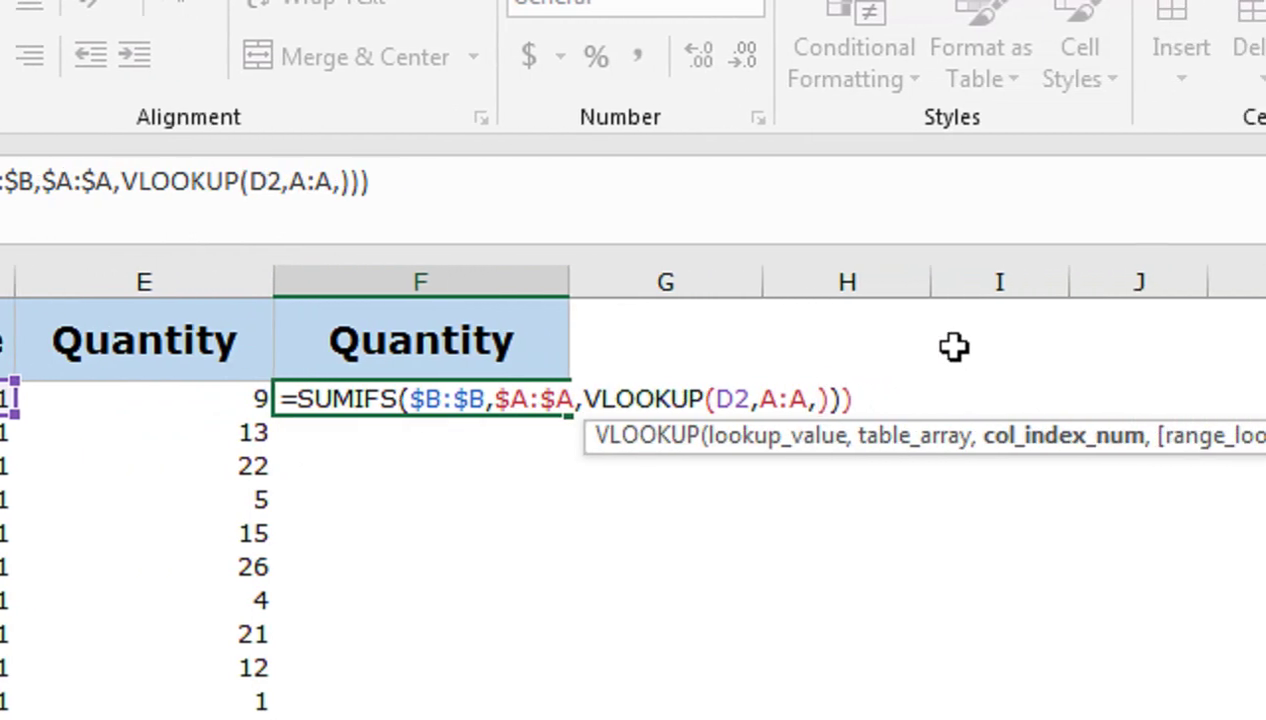
{"action": "type", "text": "1"}
{"action": "key", "text": "Return"}
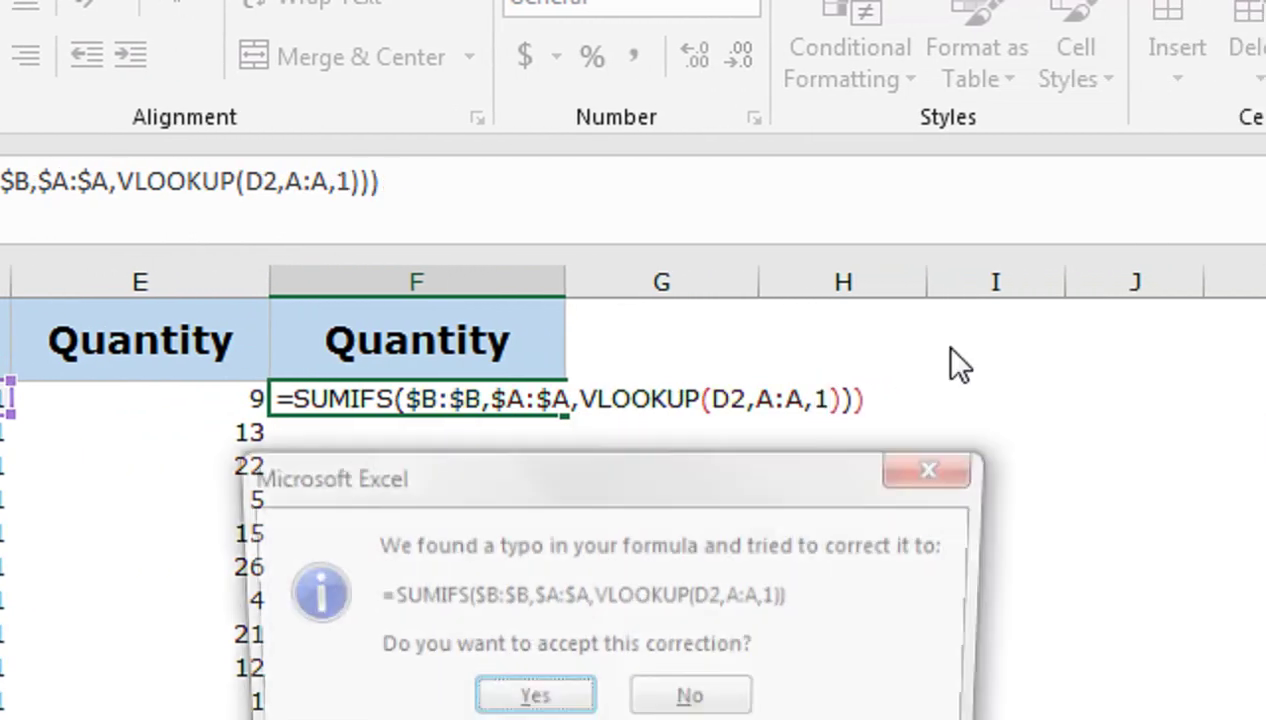
{"action": "key", "text": "Return"}
{"action": "key", "text": "Up"}
Fill F2's VLOOKUP-based formula down to F13, matching column E from 13 (February) to 8 (December)
{"action": "key", "text": "shift+Down"}
{"action": "key", "text": "shift+Down"}
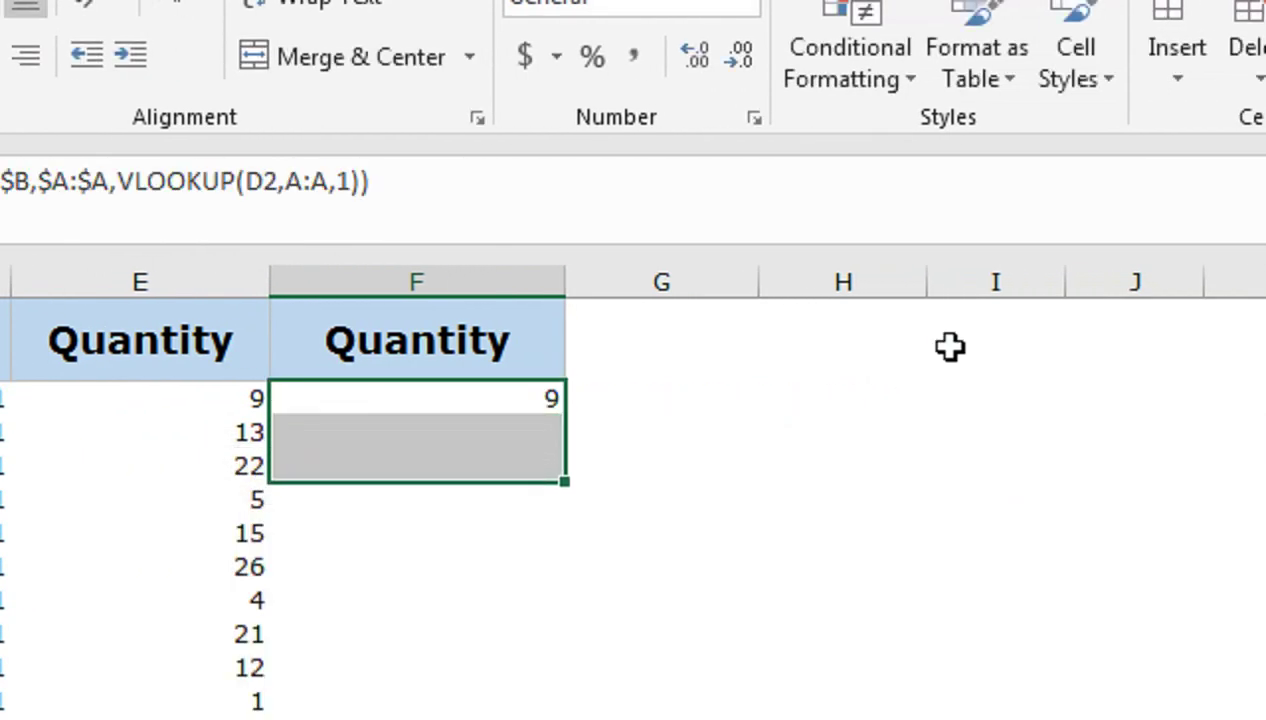
{"action": "key", "text": "shift+Down"}
{"action": "key", "text": "shift+Down"}
{"action": "key", "text": "shift+Down"}
{"action": "key", "text": "shift+Down"}
{"action": "key", "text": "shift+Down"}
{"action": "key", "text": "shift+Down"}
{"action": "key", "text": "shift+Down"}
{"action": "key", "text": "shift+Down"}
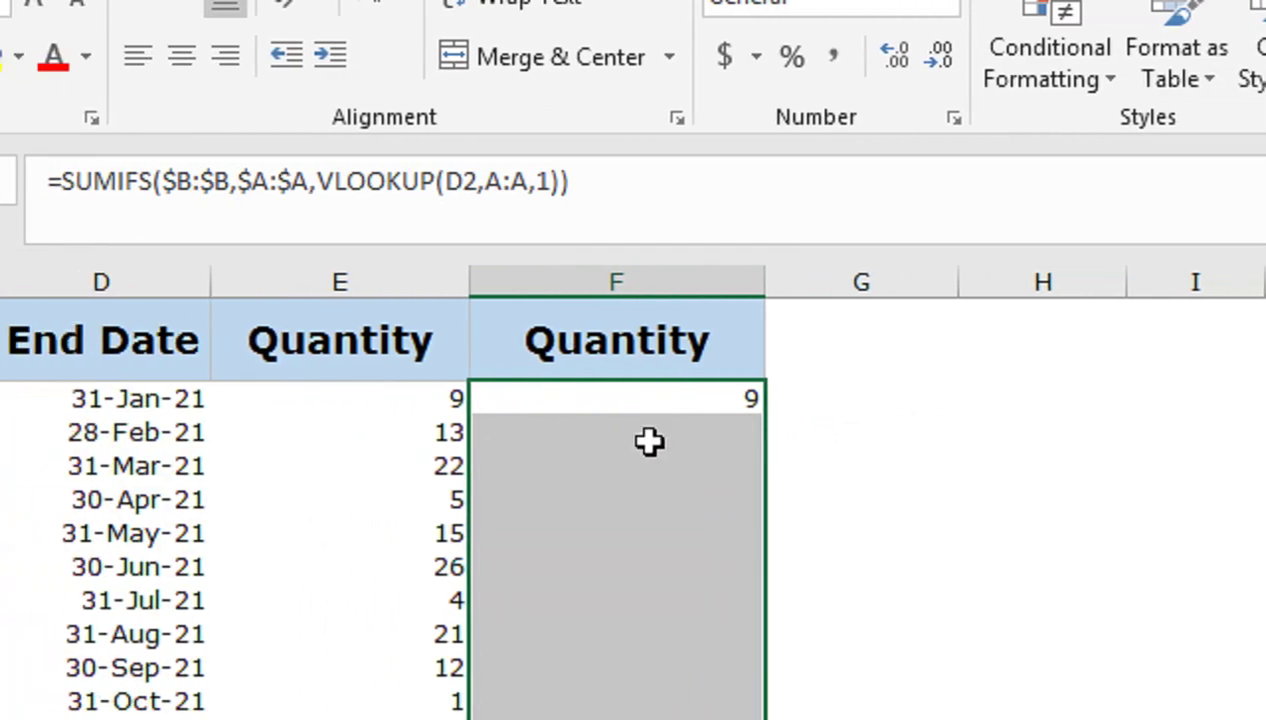
{"action": "key", "text": "ctrl+f"}
{"action": "left_click", "coordinate": [905, 562]}
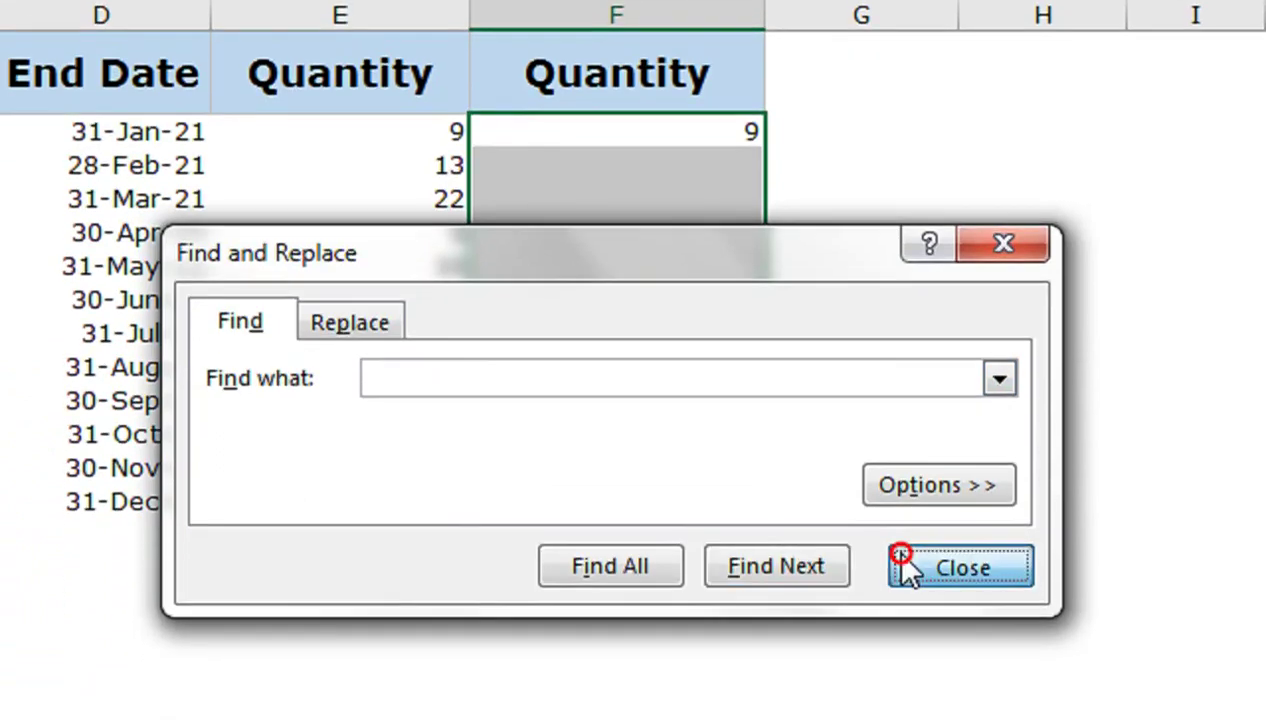
{"action": "key", "text": "ctrl+e"}
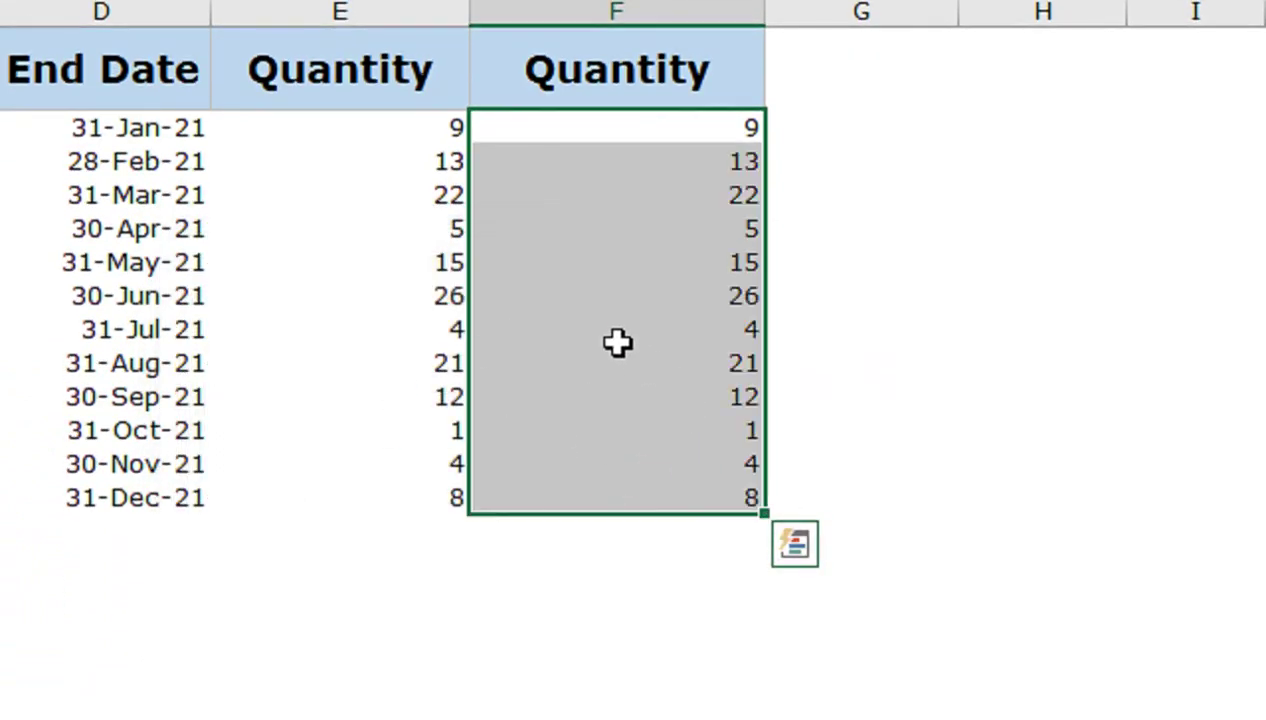
{"action": "left_click", "coordinate": [591, 163]}
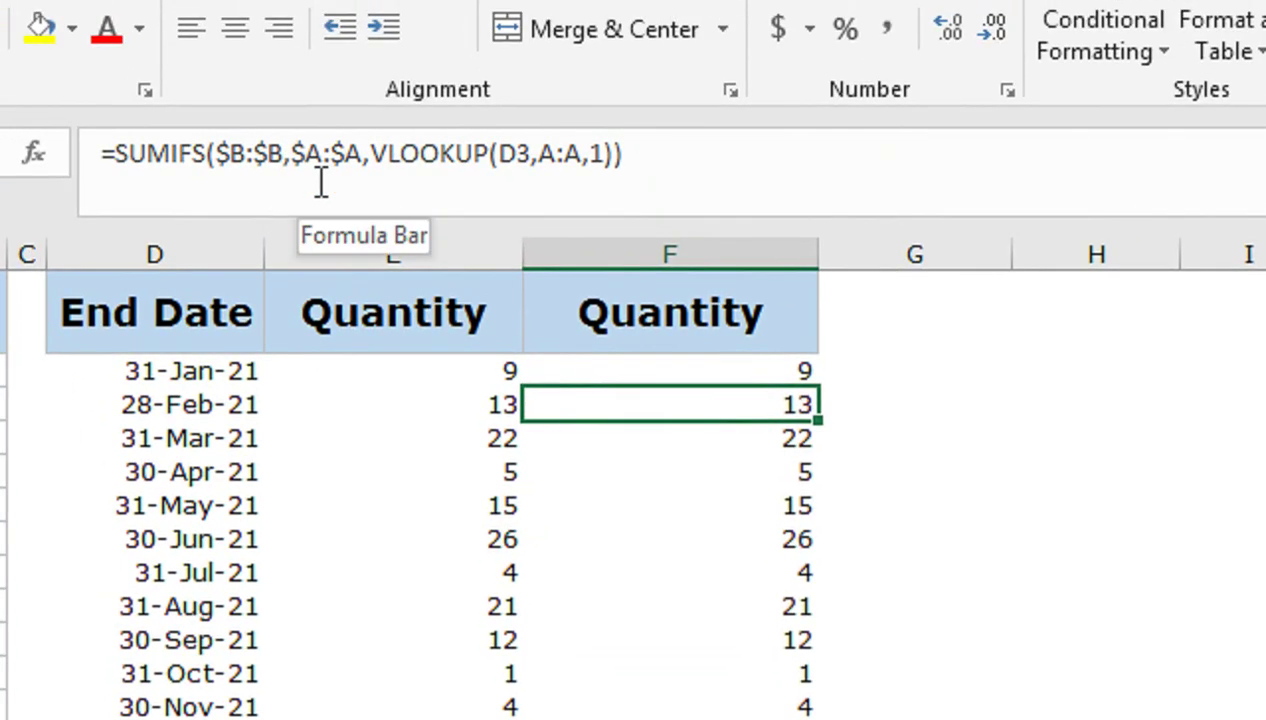